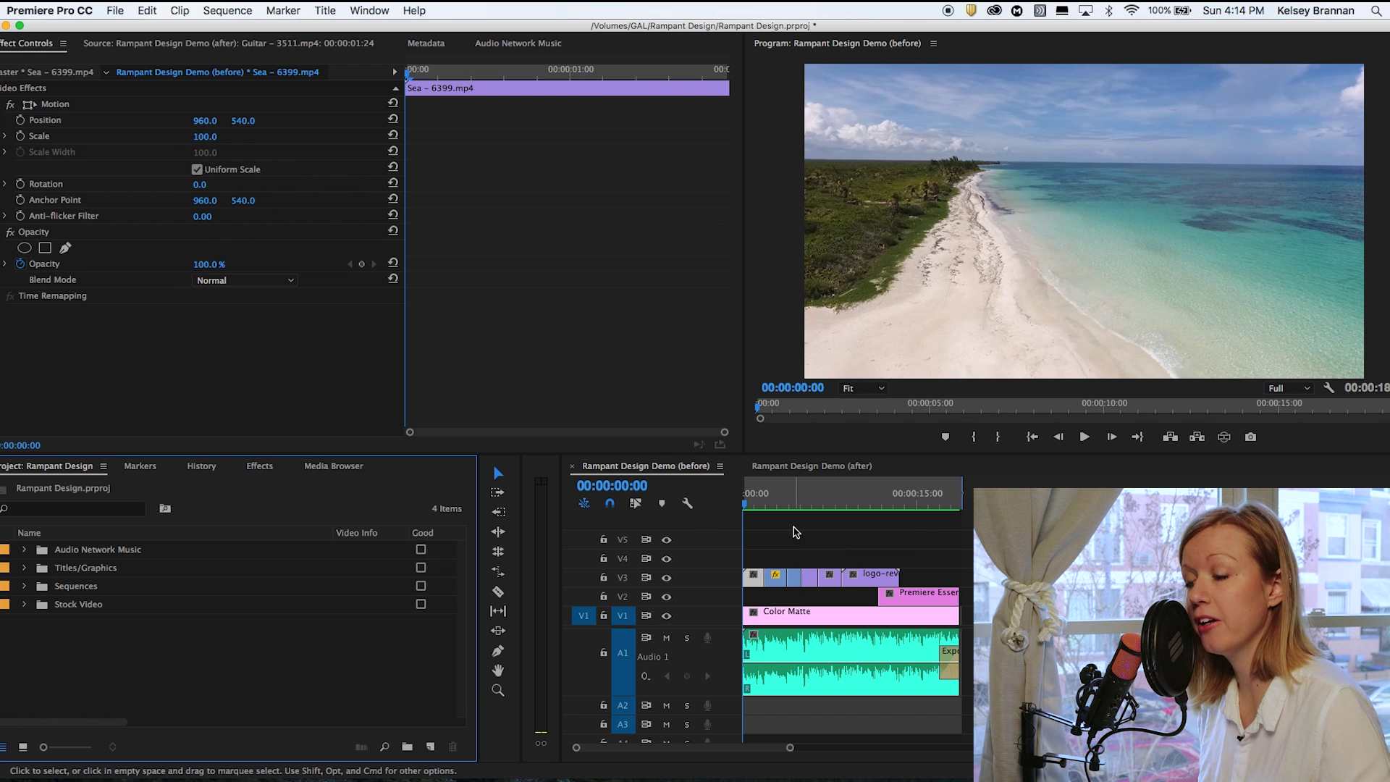
Play the Rampant Design Demo (before) sequence from its start through to the logo reveal.
{"action": "key", "text": "space"}
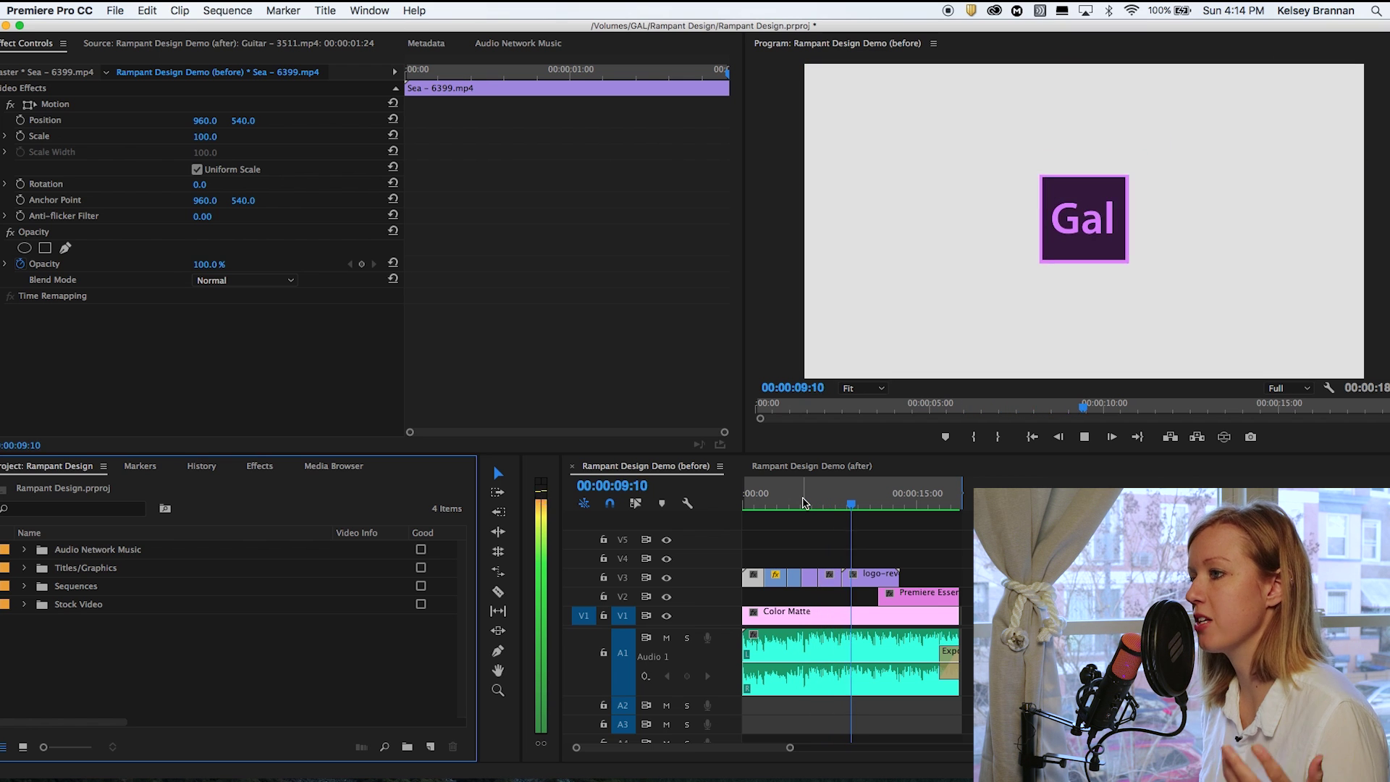
{"action": "key", "text": "space"}
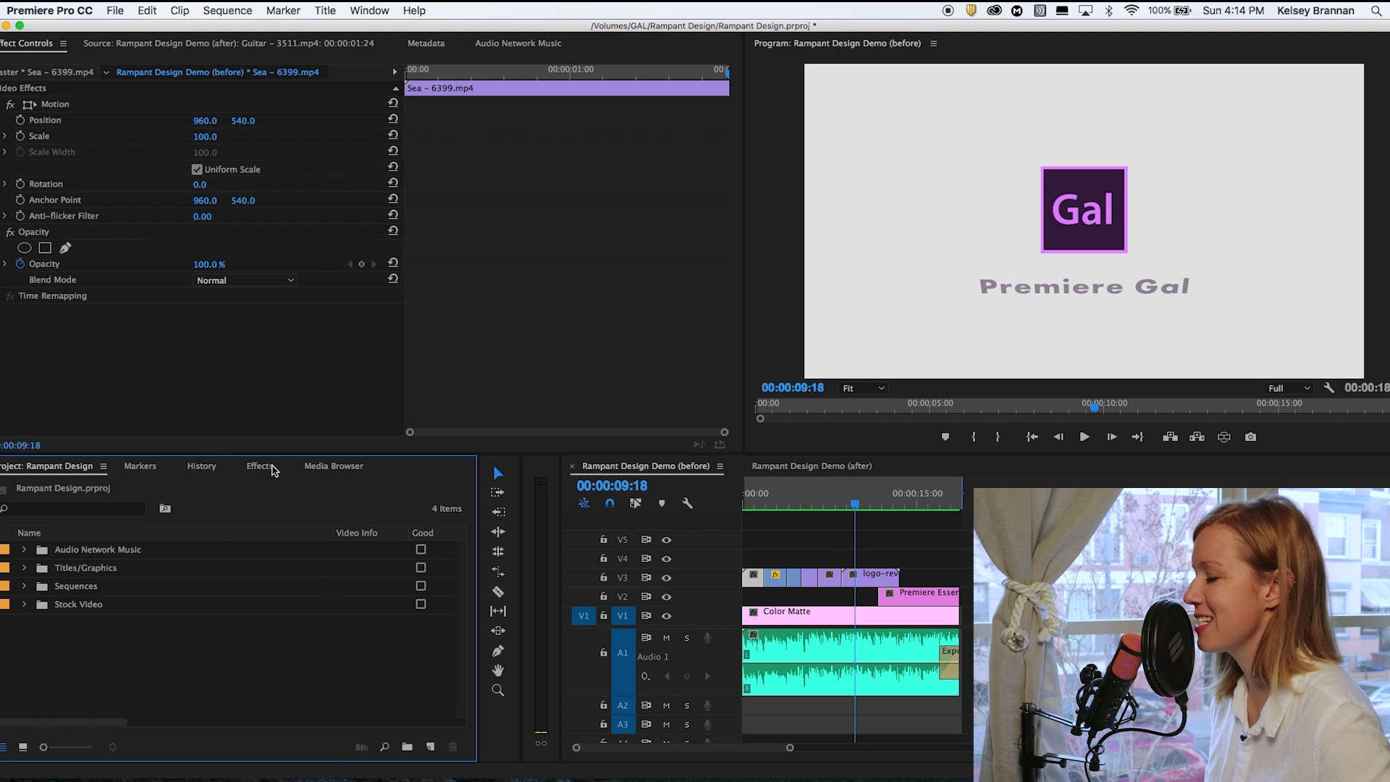
Choose Rampant_Premiere_Essentials_v1.prfpset for import into the effect Presets bin, and cancel the import.
{"action": "left_click", "coordinate": [259, 468]}
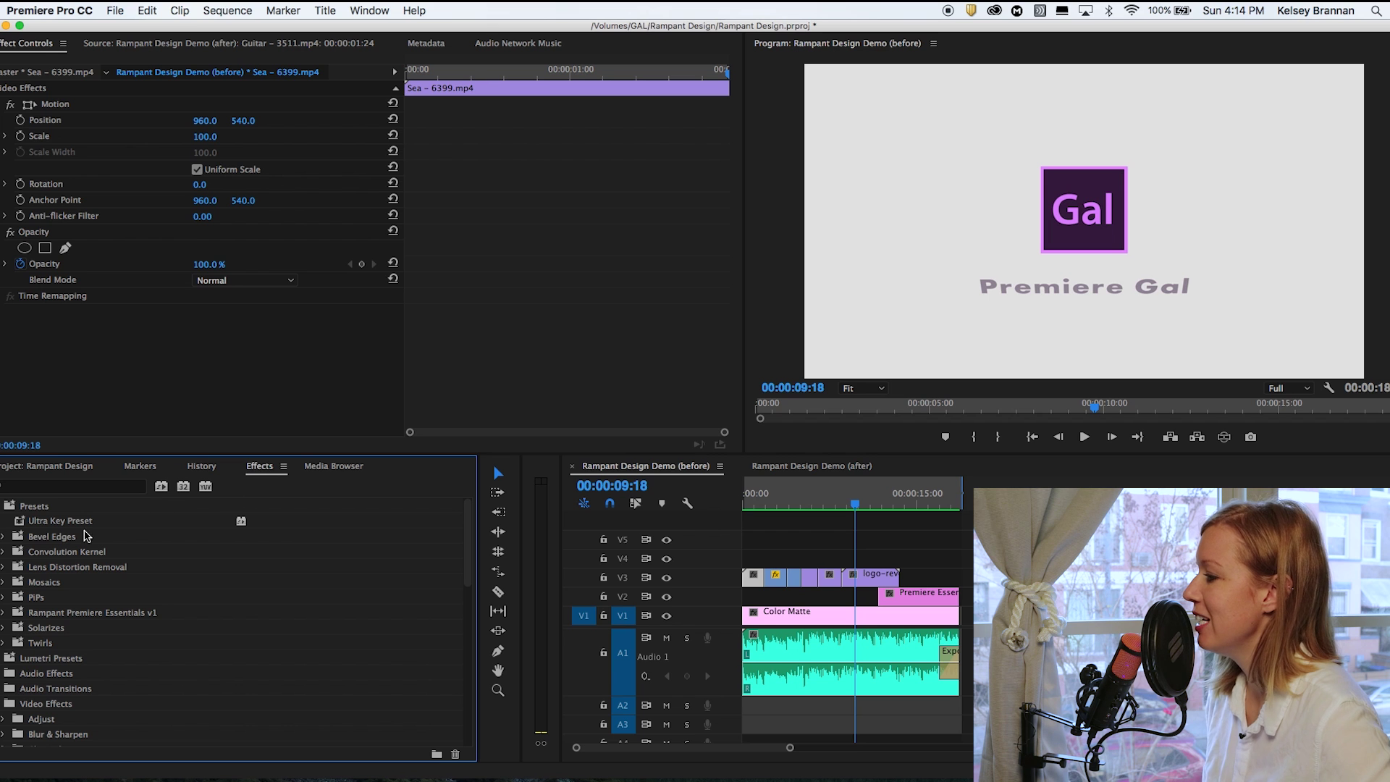
{"action": "left_click", "coordinate": [32, 508]}
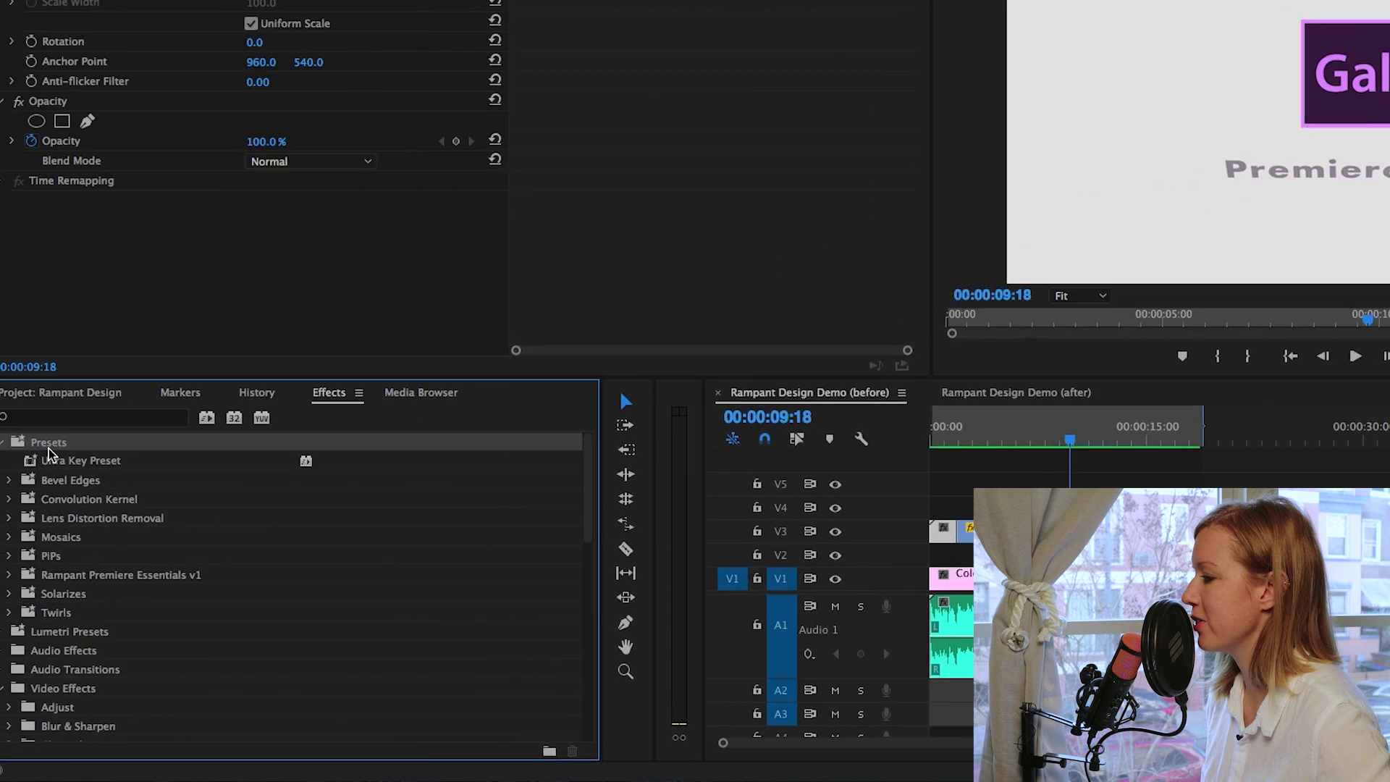
{"action": "right_click", "coordinate": [33, 508]}
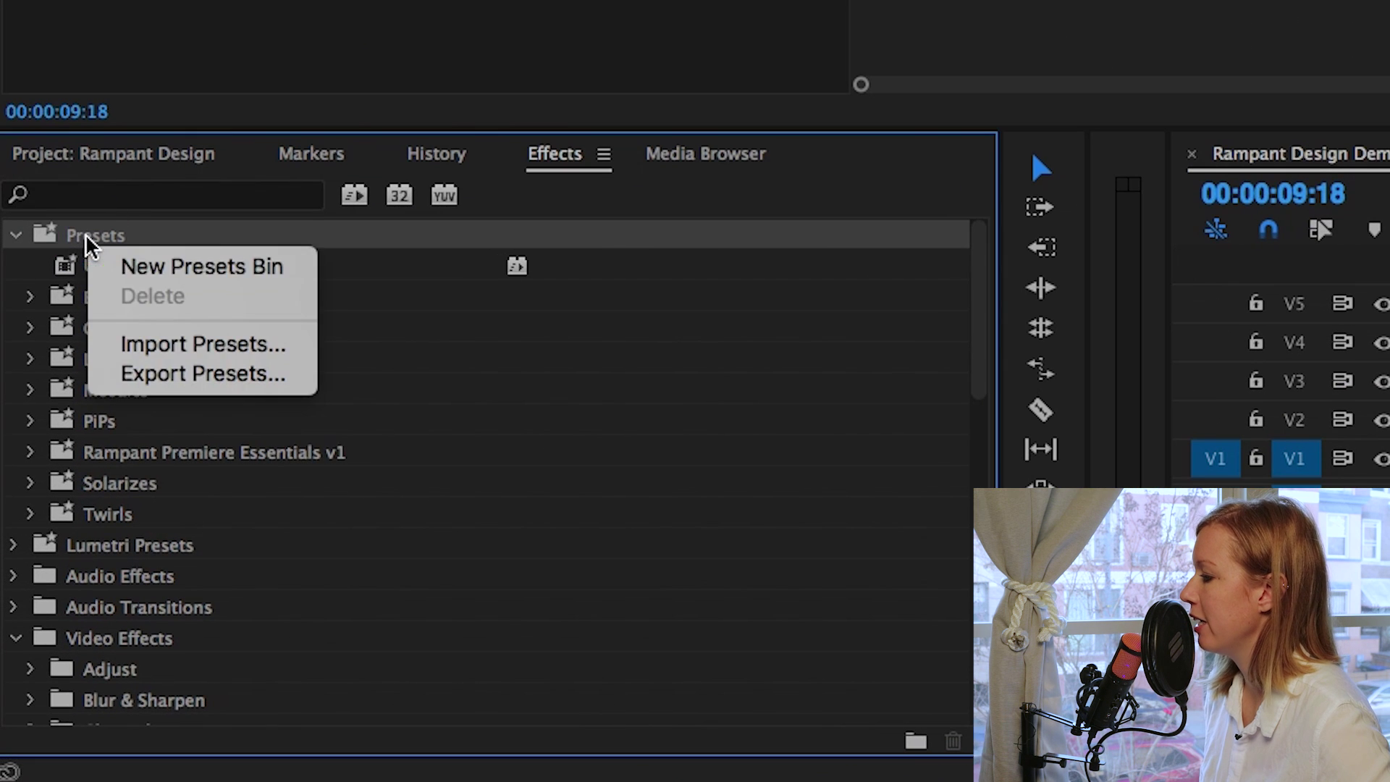
{"action": "left_click", "coordinate": [177, 345]}
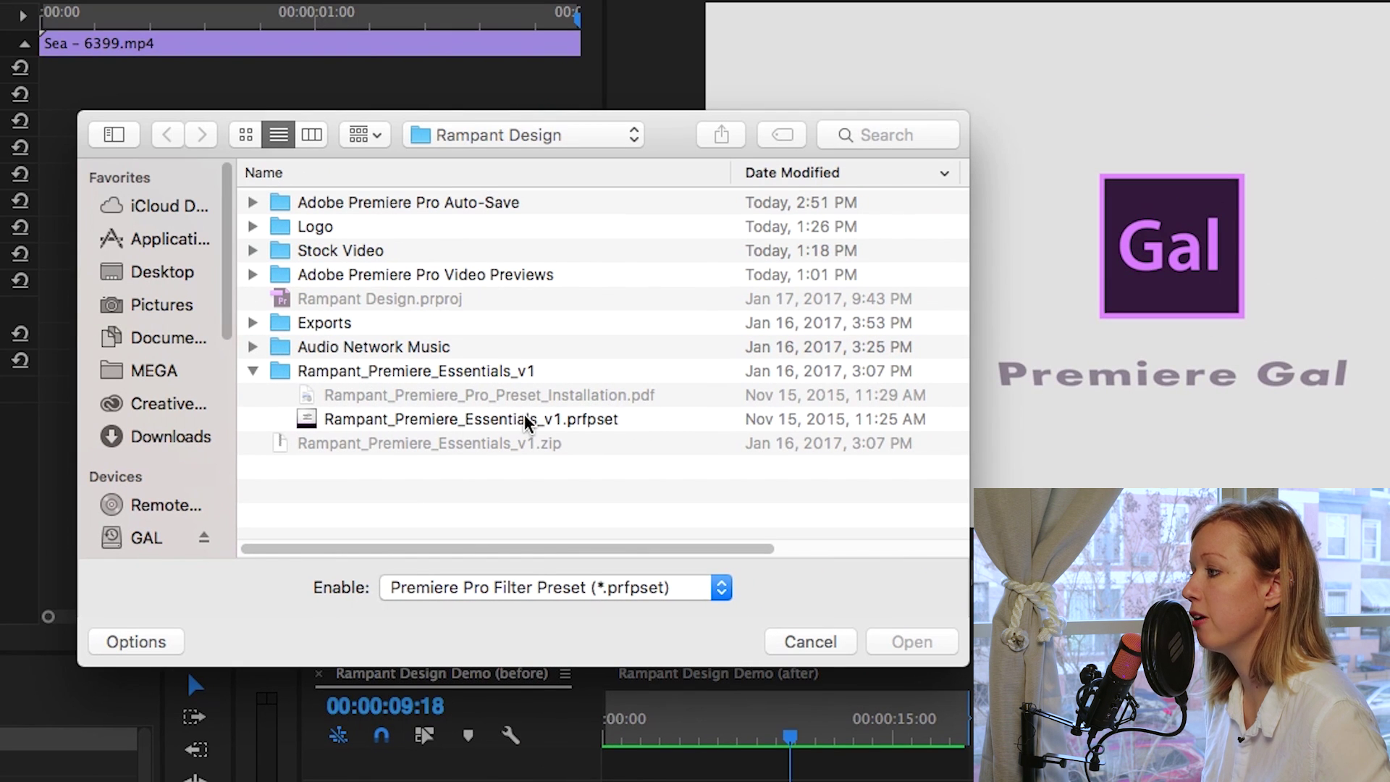
{"action": "left_click", "coordinate": [499, 423]}
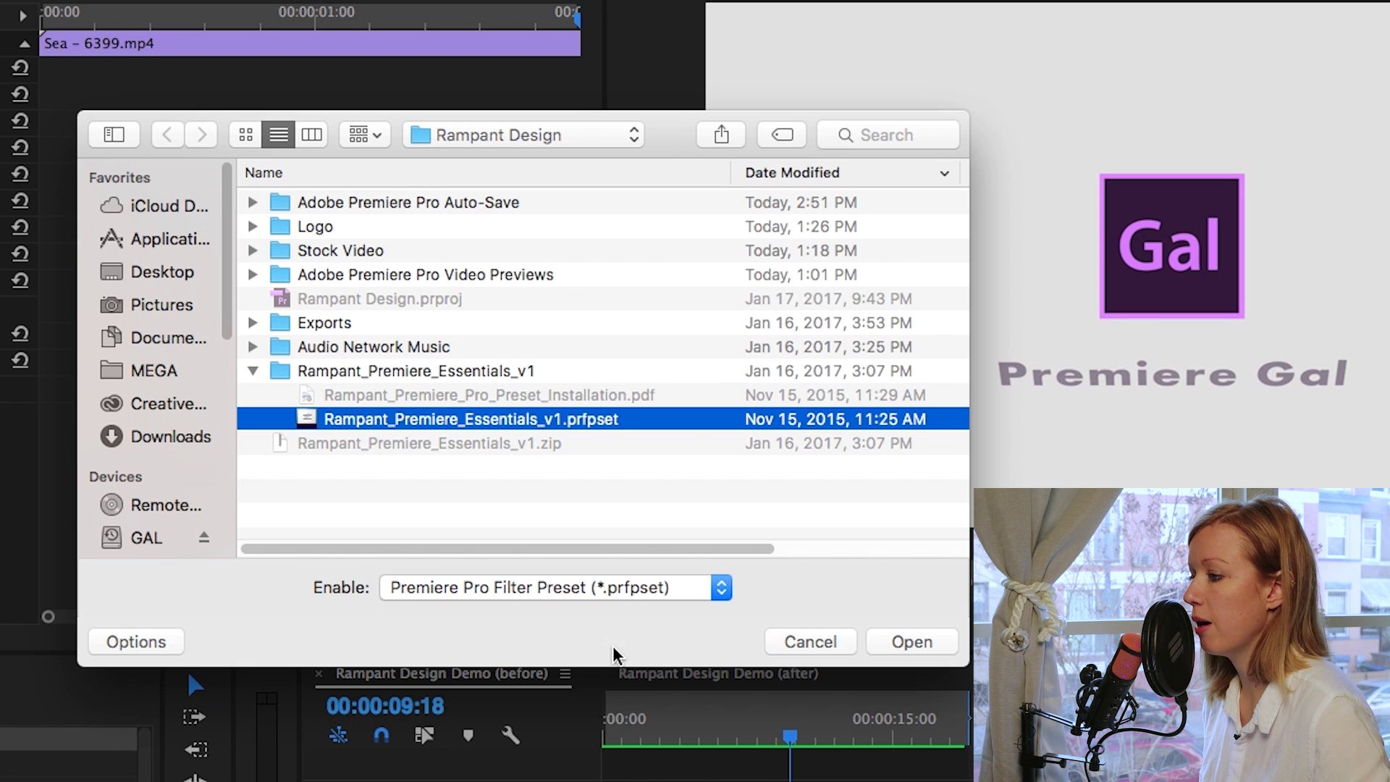
{"action": "left_click", "coordinate": [804, 642]}
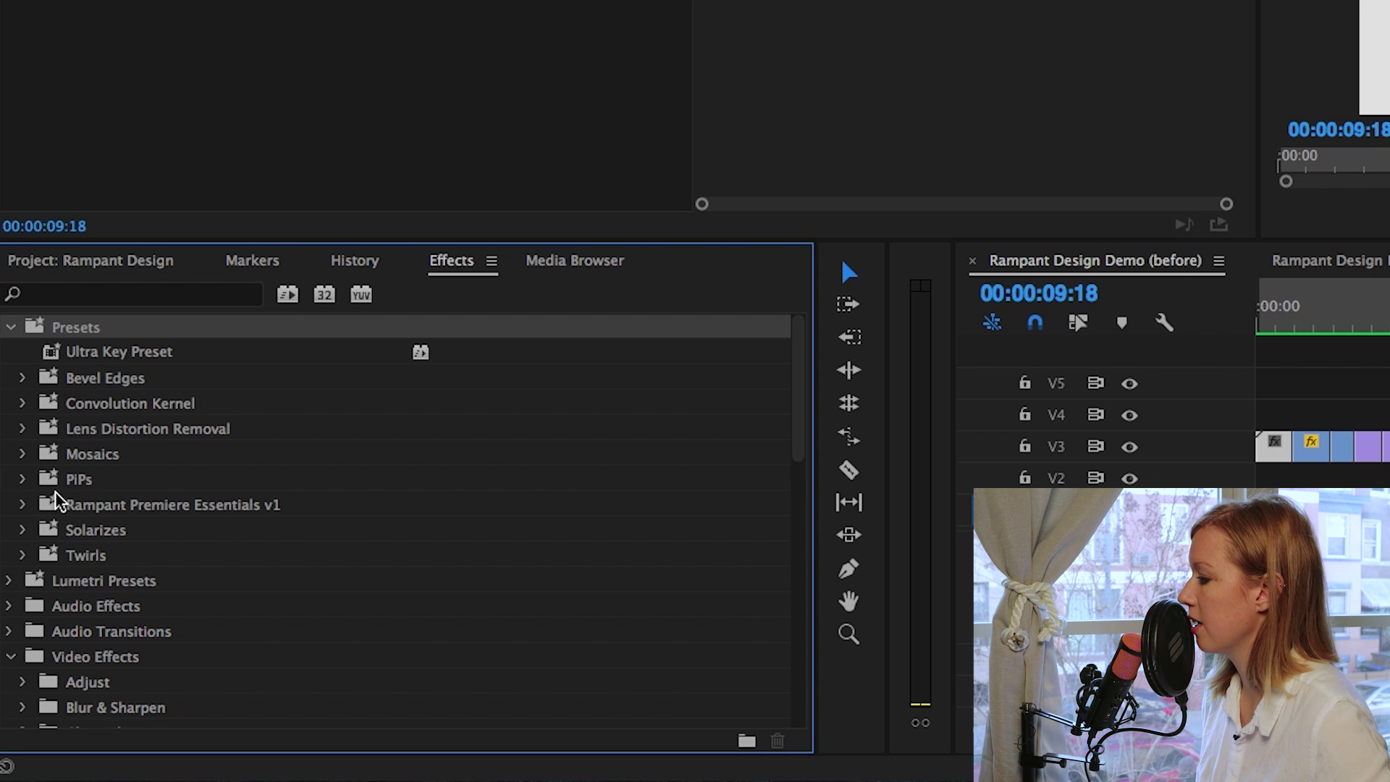
Expand the Rampant Premiere Essentials v1 preset bin and look over its preset categories.
{"action": "left_click", "coordinate": [16, 501]}
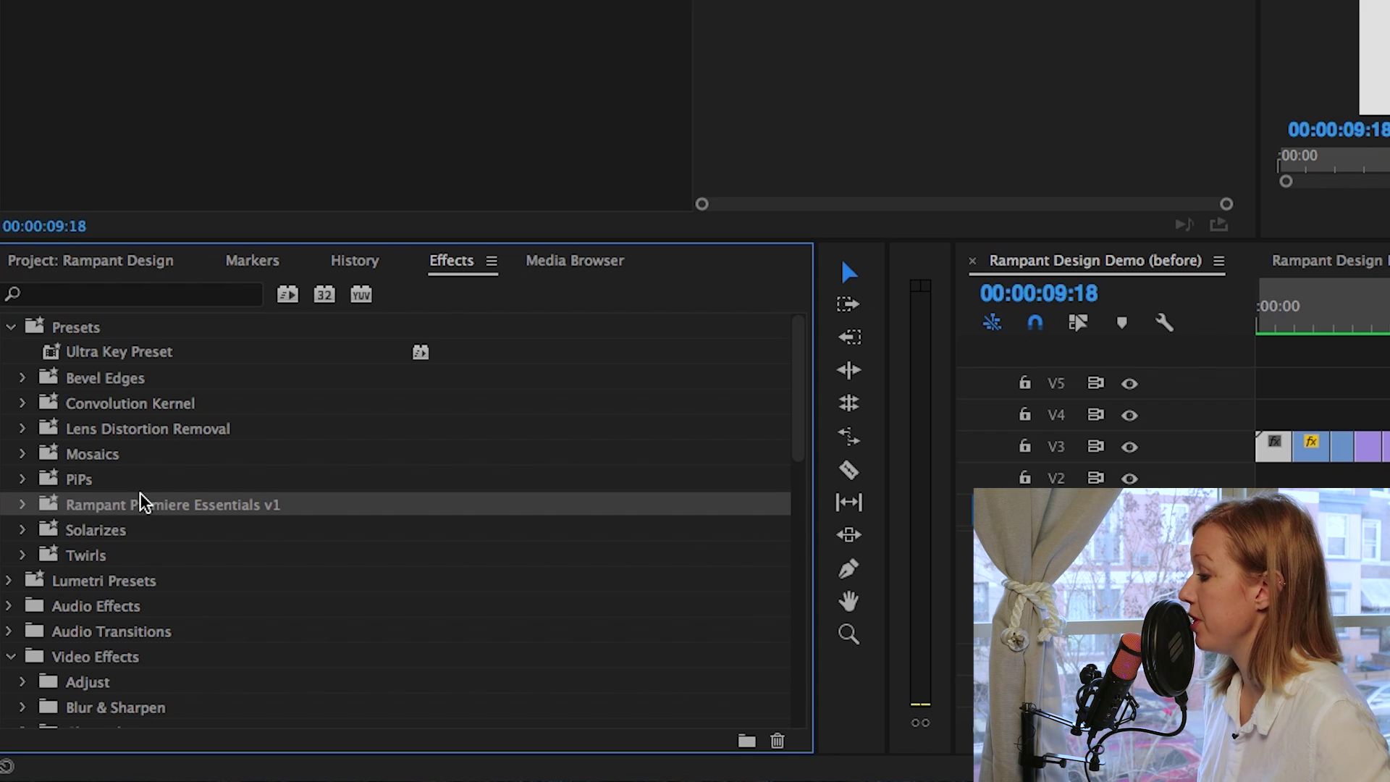
{"action": "left_click", "coordinate": [22, 506]}
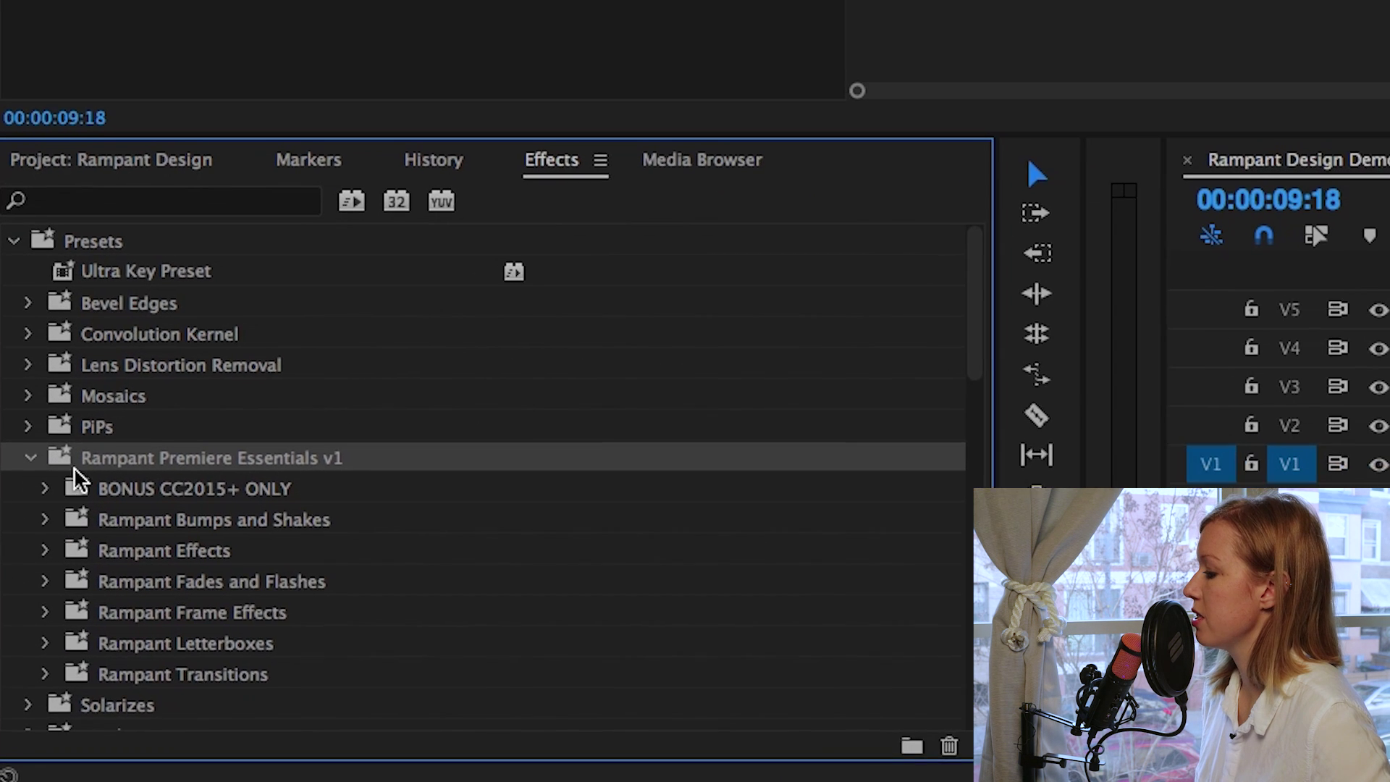
{"action": "scroll", "coordinate": [224, 557], "scroll_direction": "down", "scroll_amount": 4}
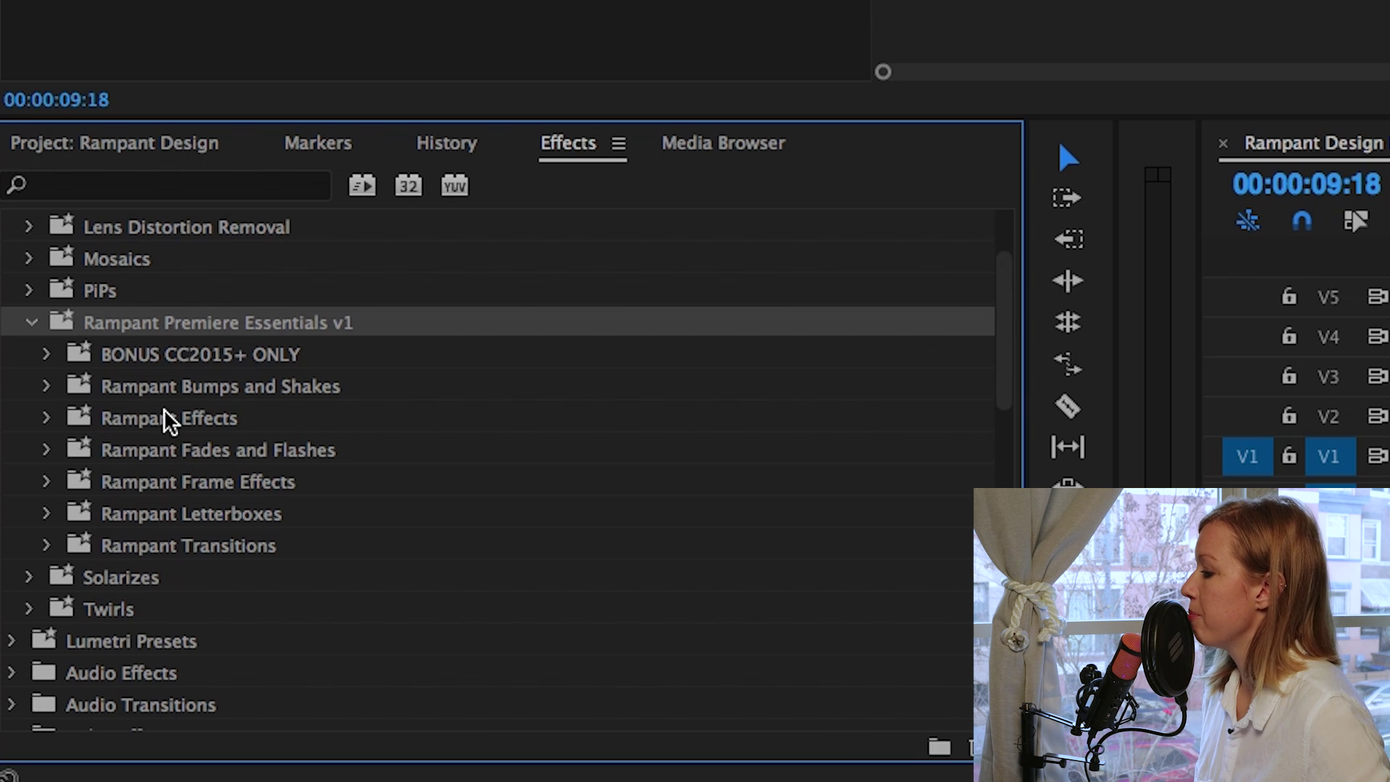
{"action": "left_click", "coordinate": [170, 388]}
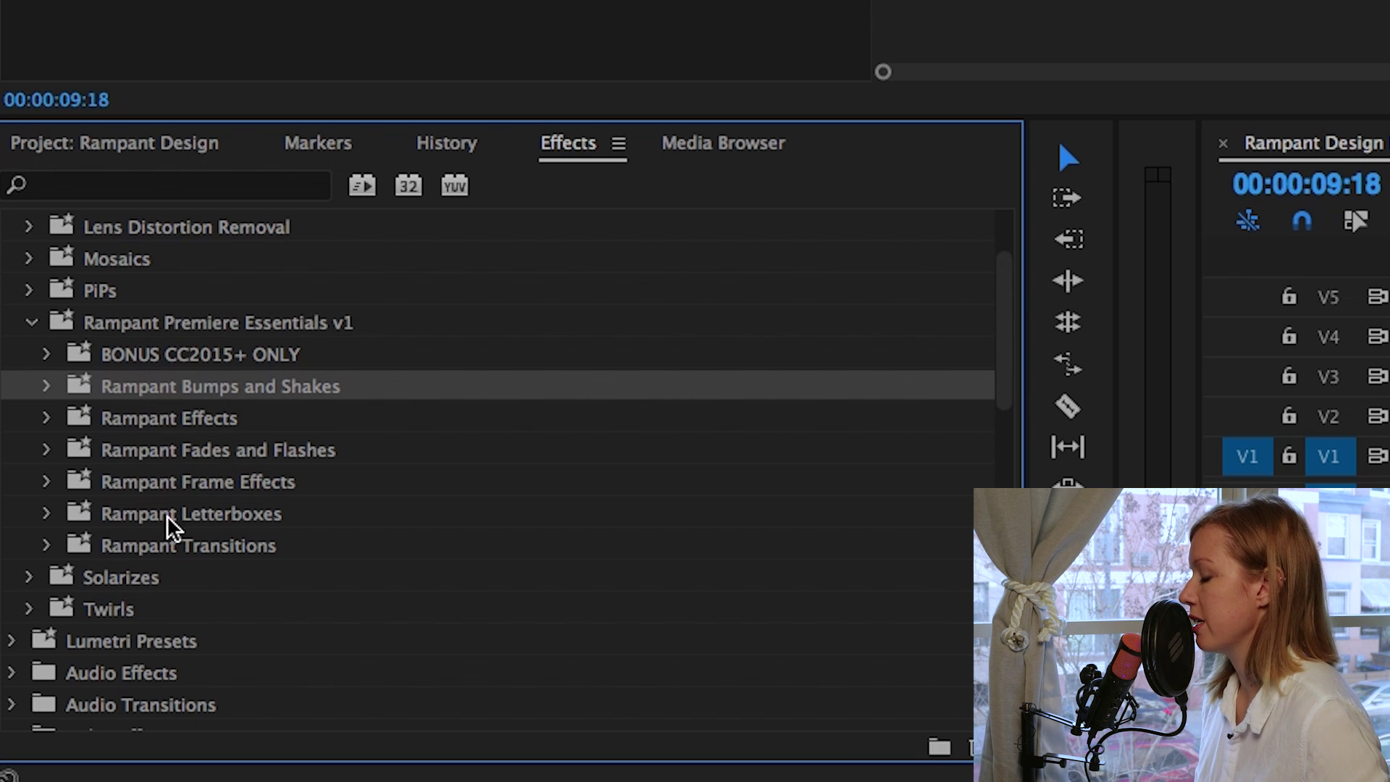
{"action": "left_click", "coordinate": [128, 356]}
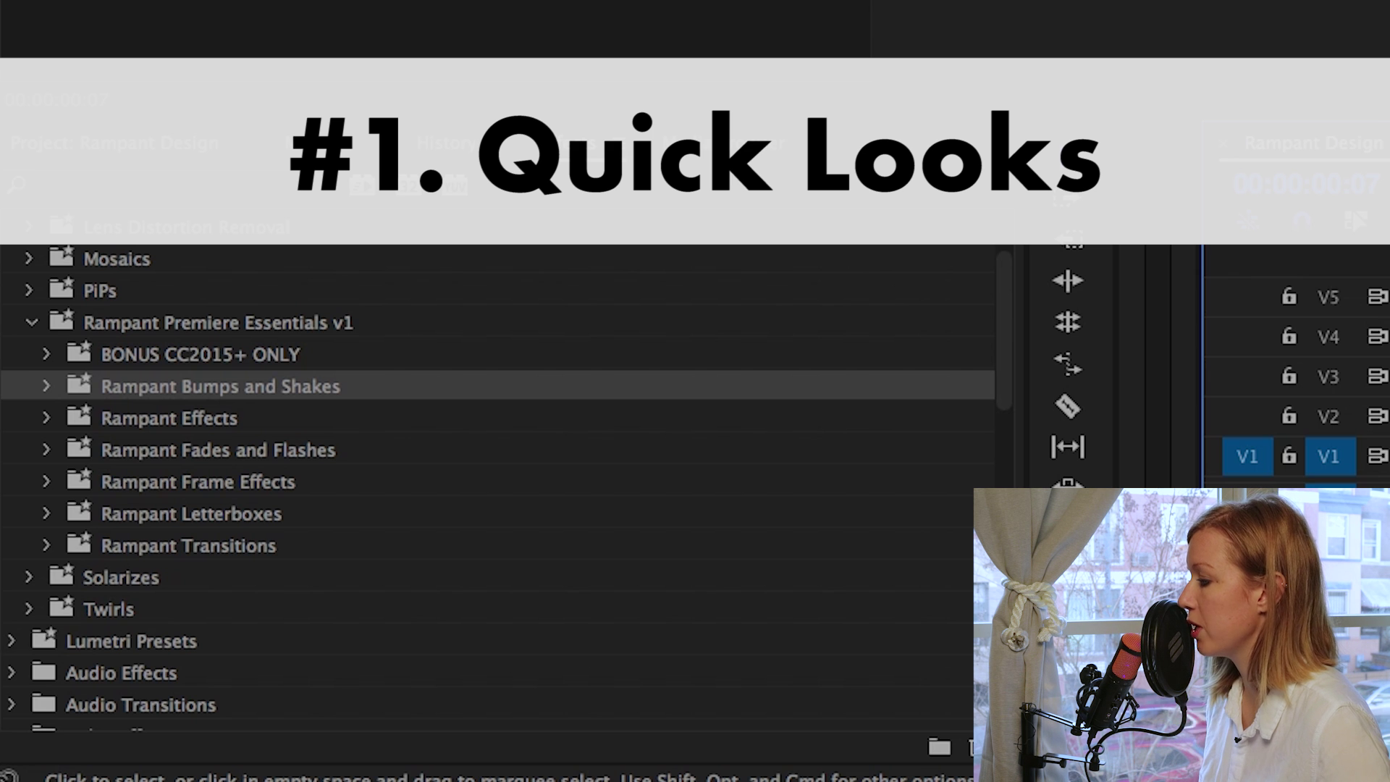
Apply the Quick Look – Dream preset from the Rampant Effects Quick Looks bin to the first clip on V3.
{"action": "left_click", "coordinate": [46, 418]}
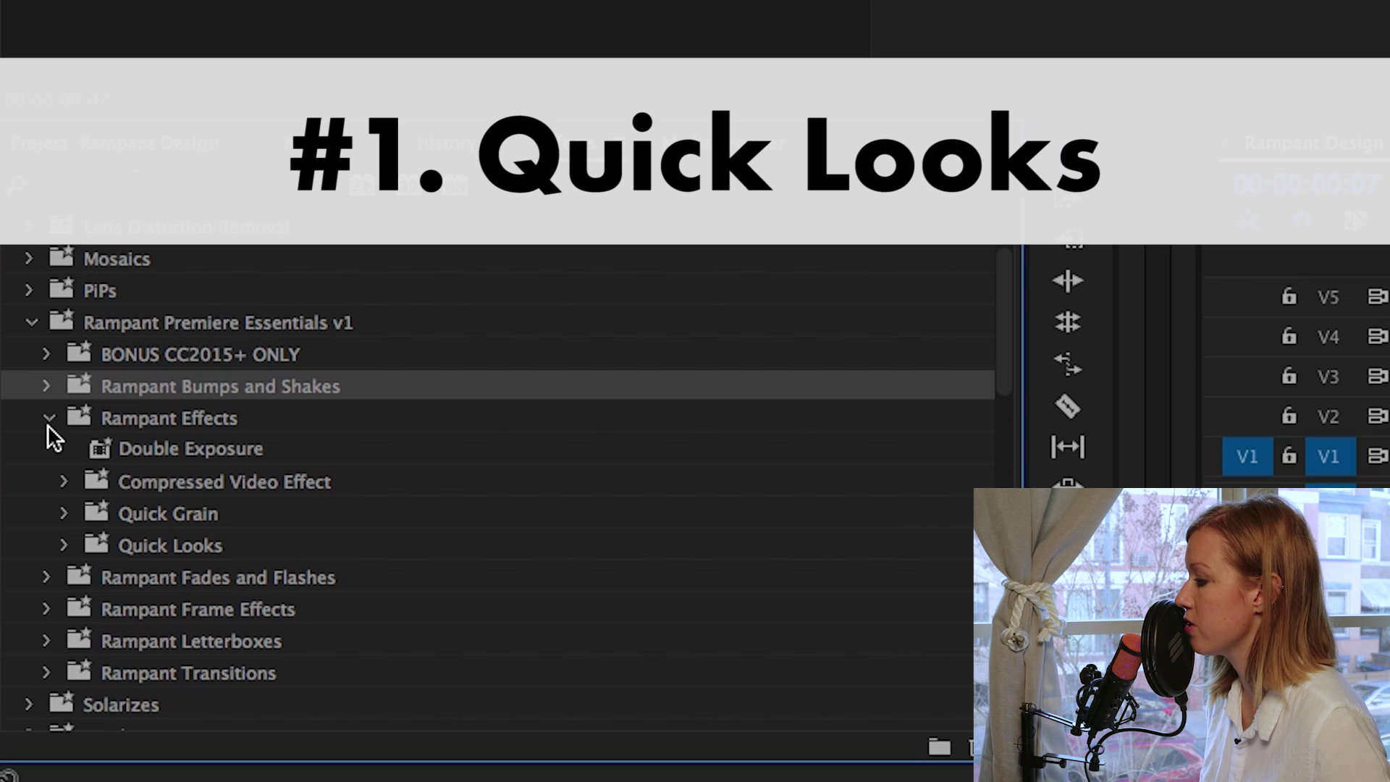
{"action": "left_click", "coordinate": [63, 545]}
{"action": "scroll", "coordinate": [265, 558], "scroll_direction": "down", "scroll_amount": 6}
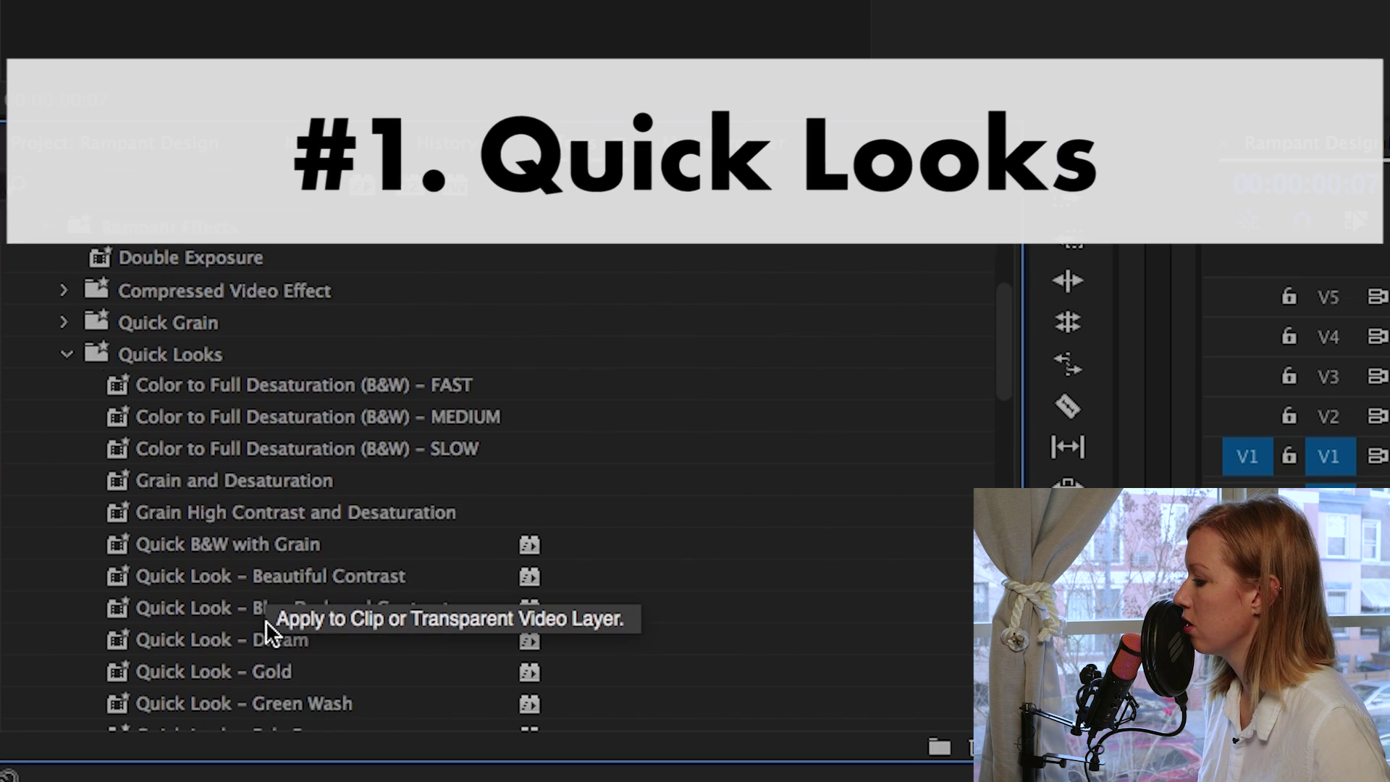
{"action": "scroll", "coordinate": [266, 620], "scroll_direction": "down", "scroll_amount": 1}
{"action": "left_click", "coordinate": [281, 619]}
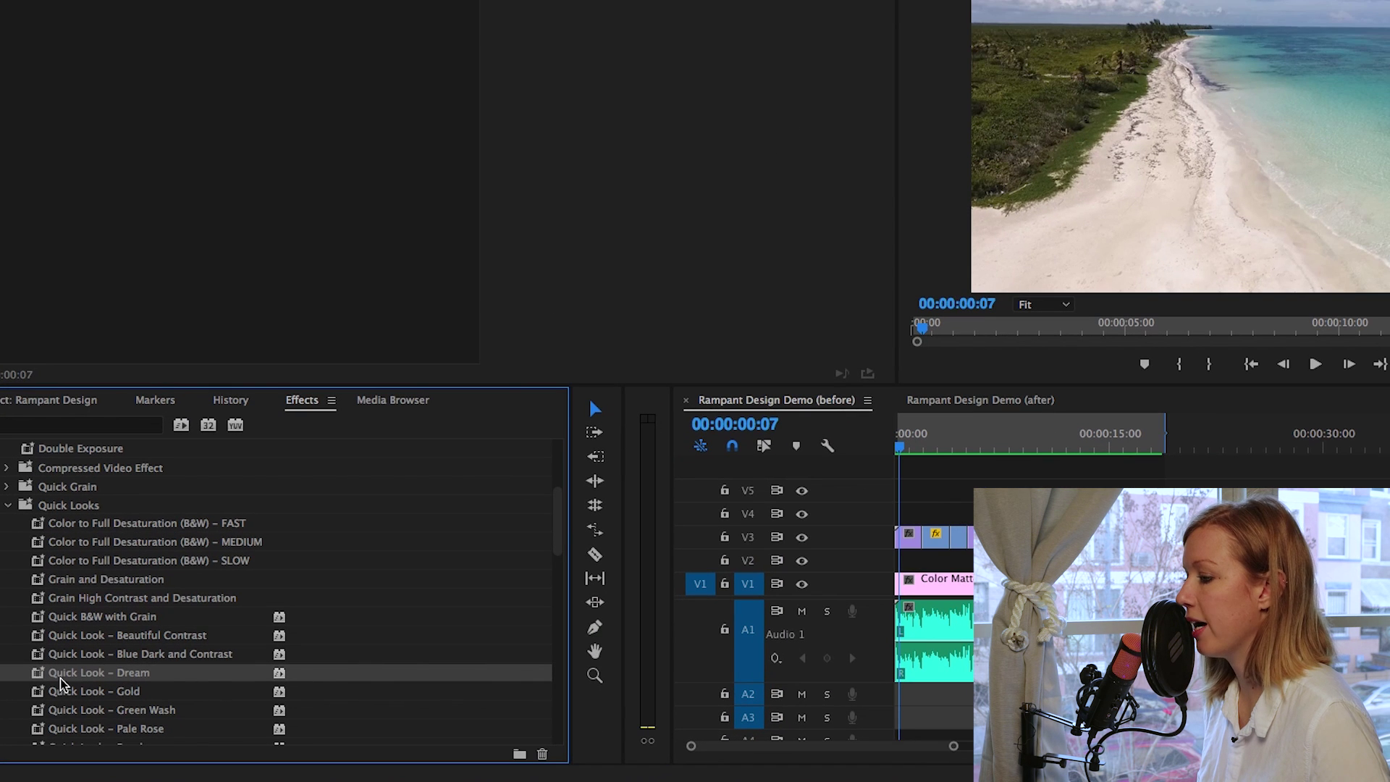
{"action": "left_click_drag", "start_coordinate": [61, 684], "coordinate": [911, 539]}
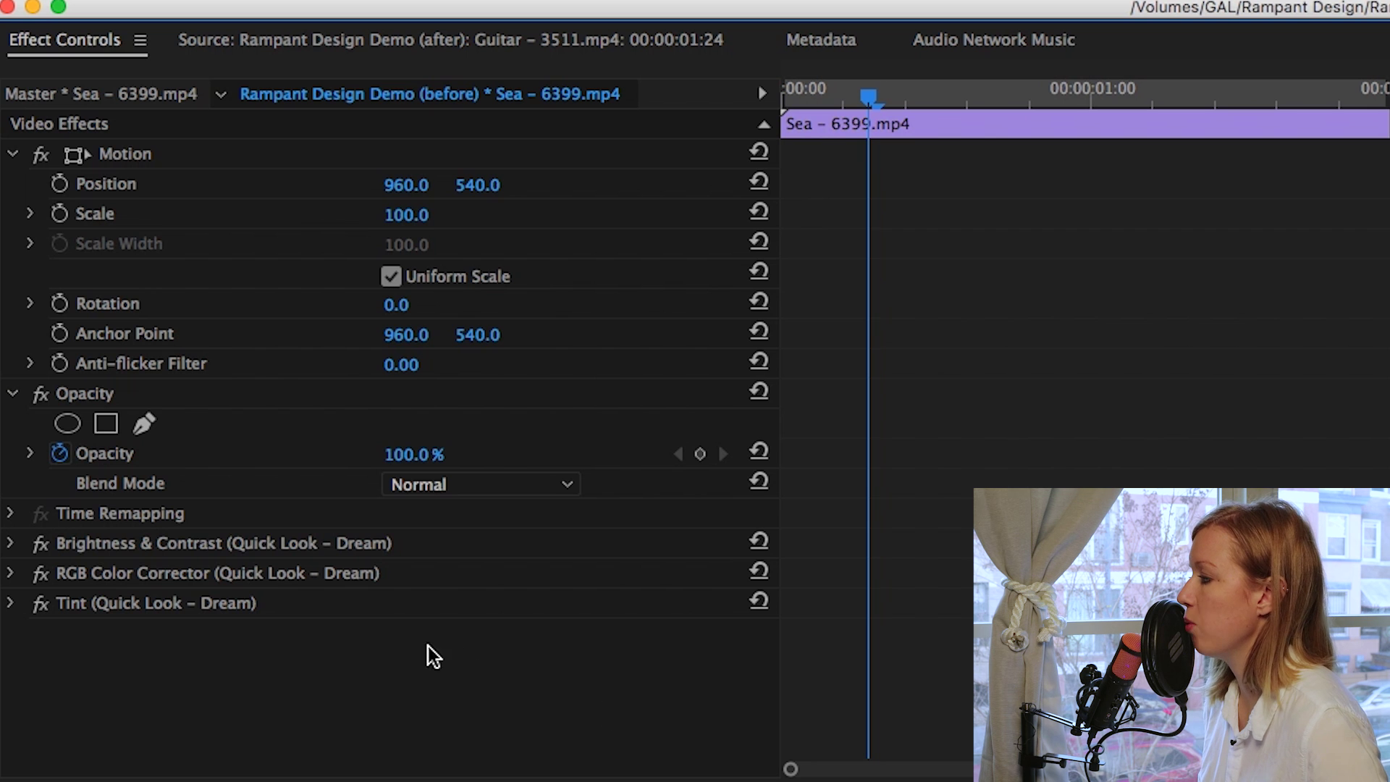
Set Contrast to -30 in the Sea - 6399.mp4 clip's Brightness & Contrast (Quick Look – Dream) effect.
{"action": "left_click", "coordinate": [10, 544]}
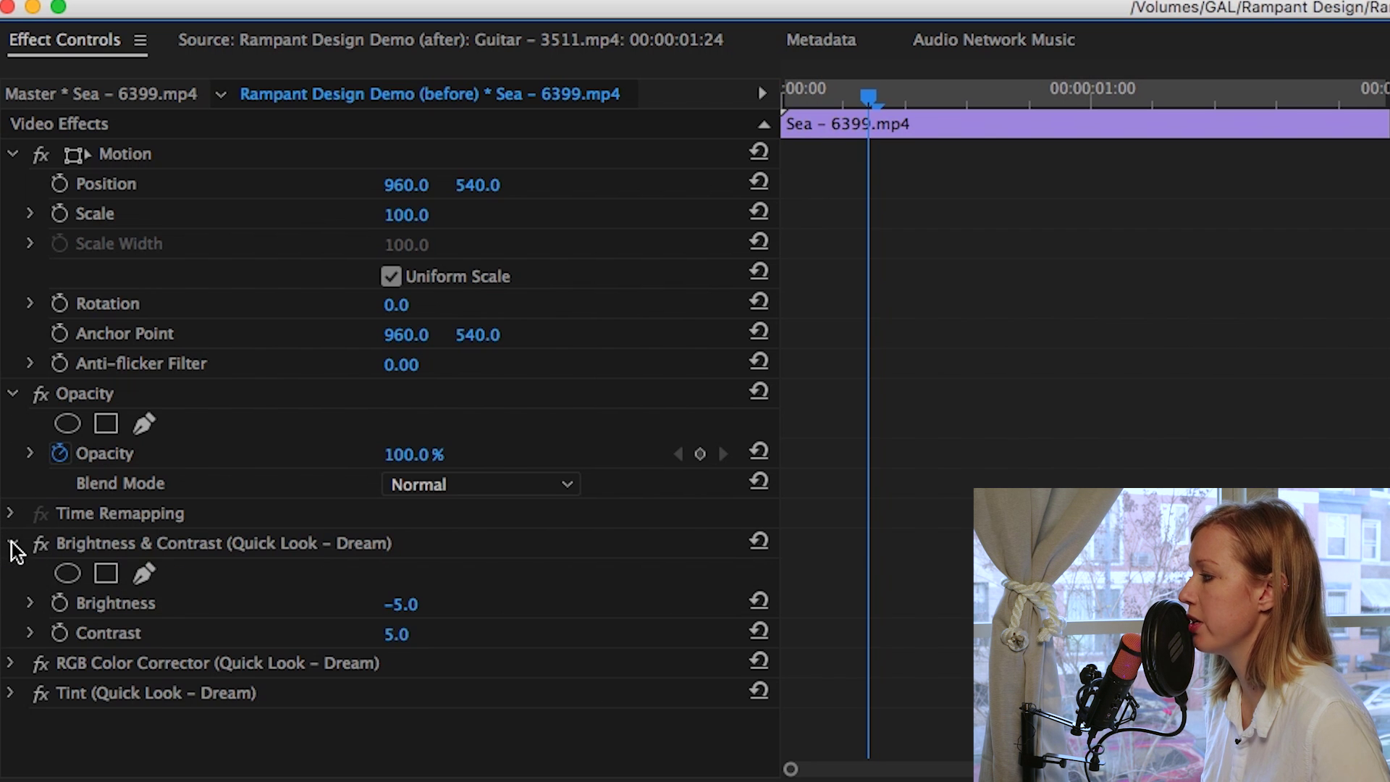
{"action": "left_click", "coordinate": [416, 632]}
{"action": "type", "text": "-30"}
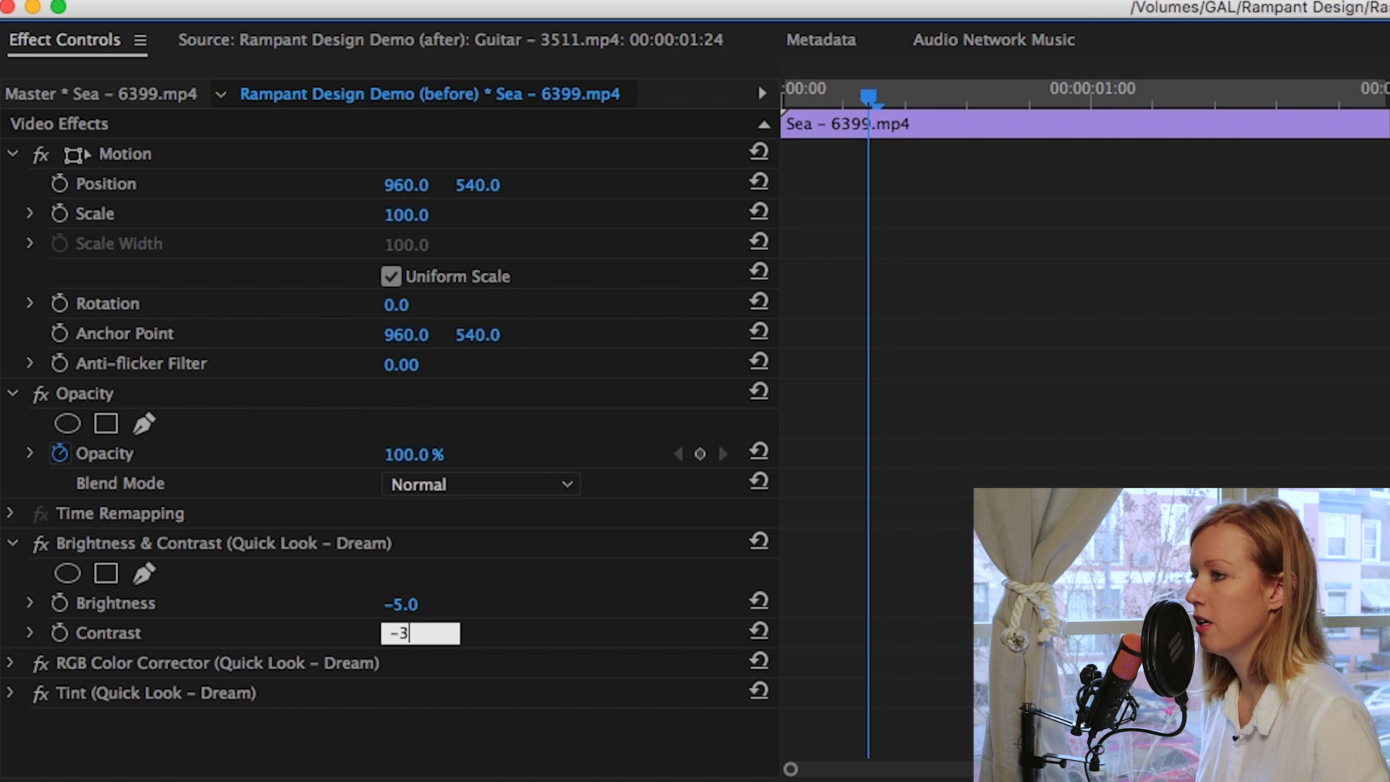
{"action": "key", "text": "Return"}
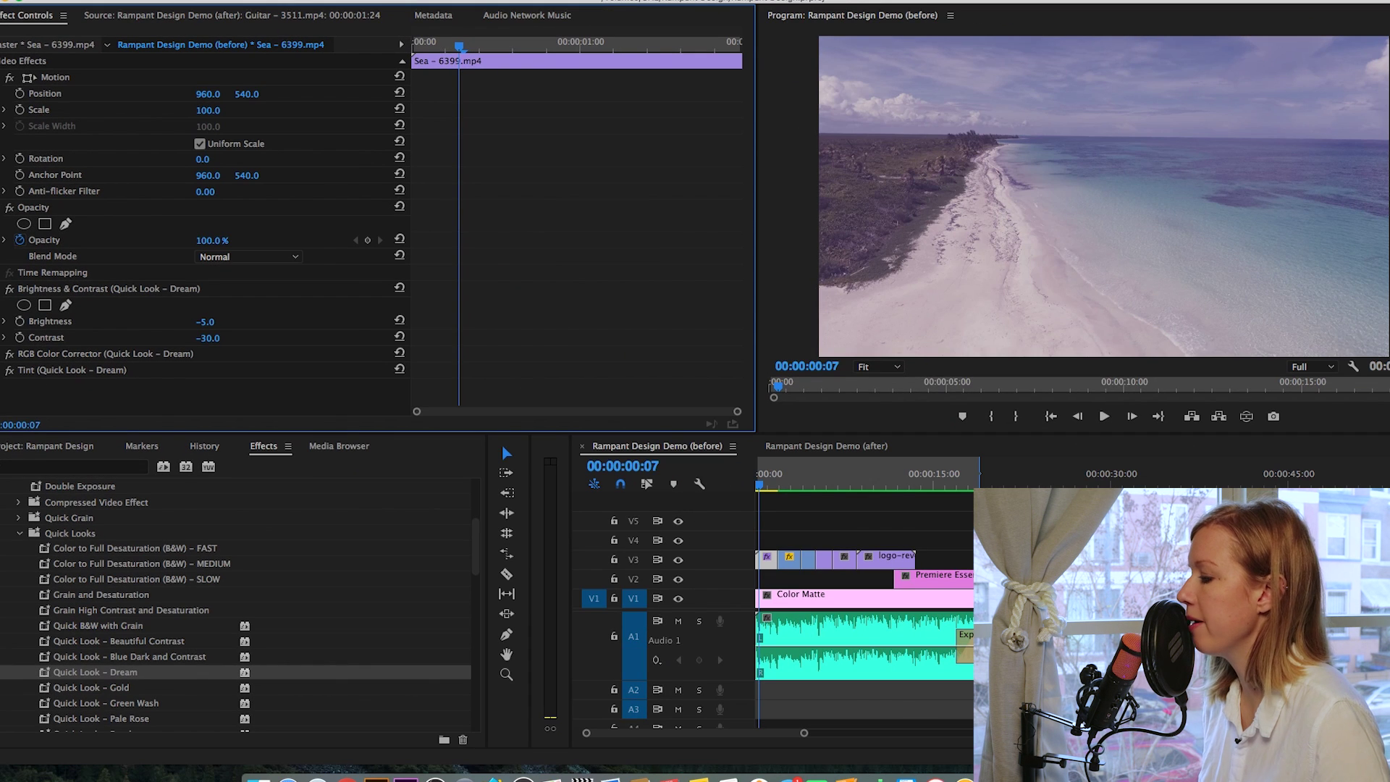
Paste the first V3 clip's Brightness & Contrast, RGB Color Corrector and Tint effects onto the clips between it and the logo clip.
{"action": "left_click", "coordinate": [766, 561]}
{"action": "left_click_drag", "start_coordinate": [767, 568], "coordinate": [845, 568]}
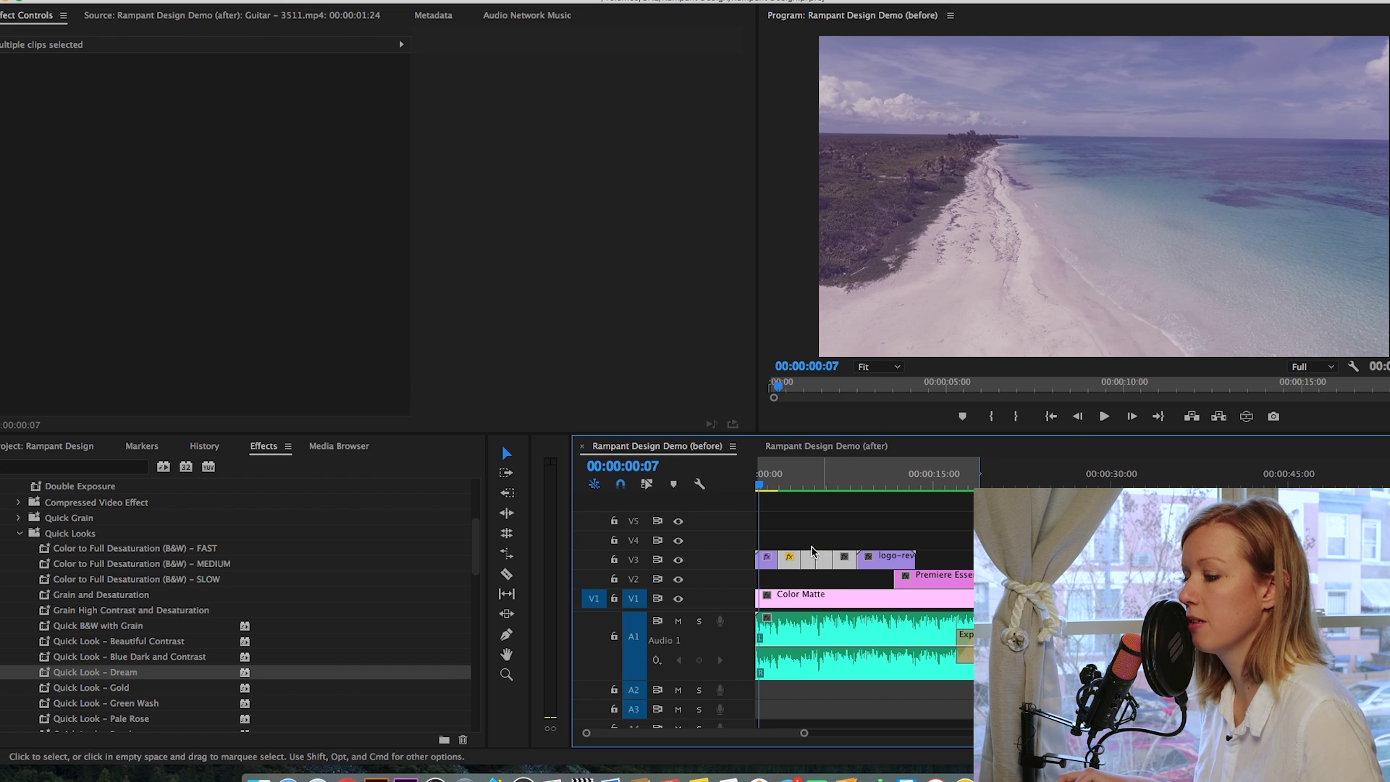
{"action": "right_click", "coordinate": [843, 566]}
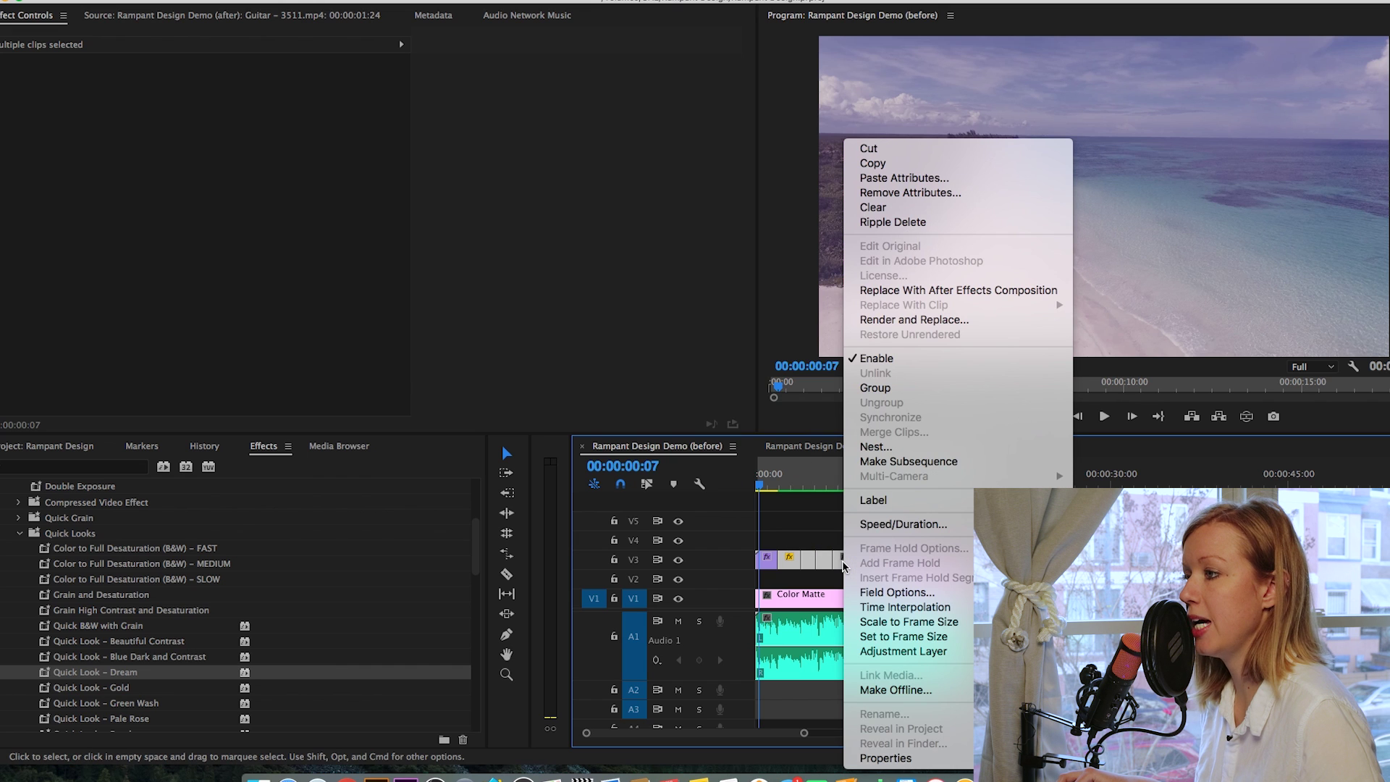
{"action": "left_click", "coordinate": [888, 179]}
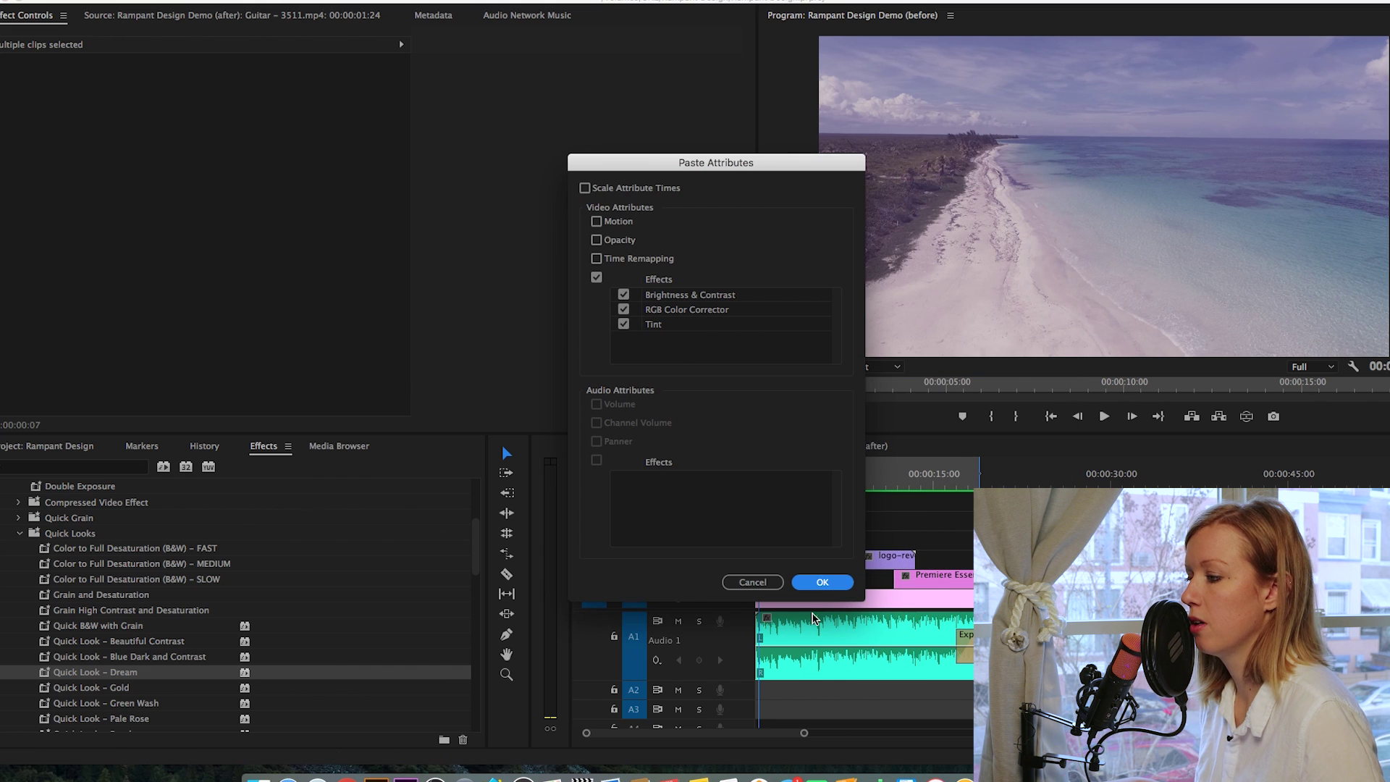
{"action": "left_click", "coordinate": [822, 582]}
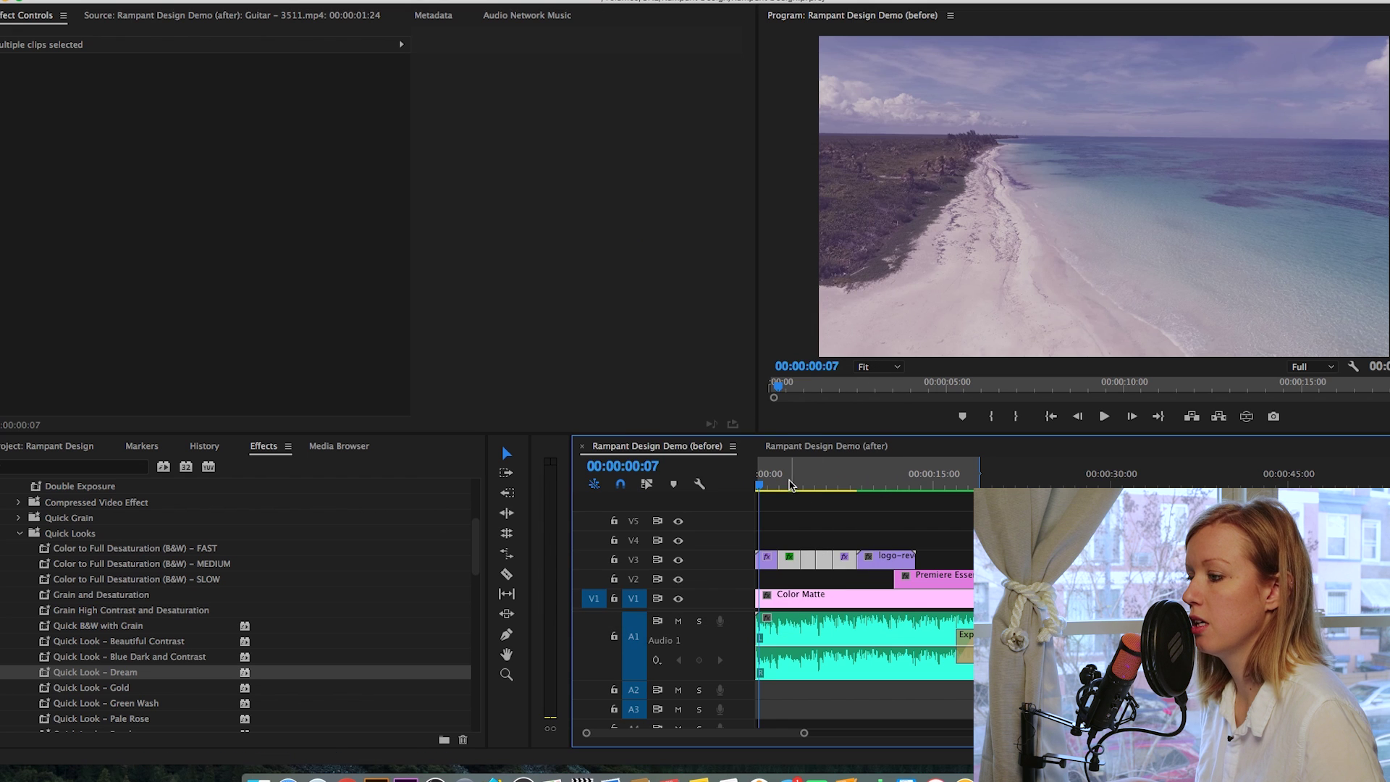
Check the pasted look on the V3 clips across the sequence and return the playhead to the start.
{"action": "left_click_drag", "start_coordinate": [765, 488], "coordinate": [808, 486]}
{"action": "left_click", "coordinate": [822, 489]}
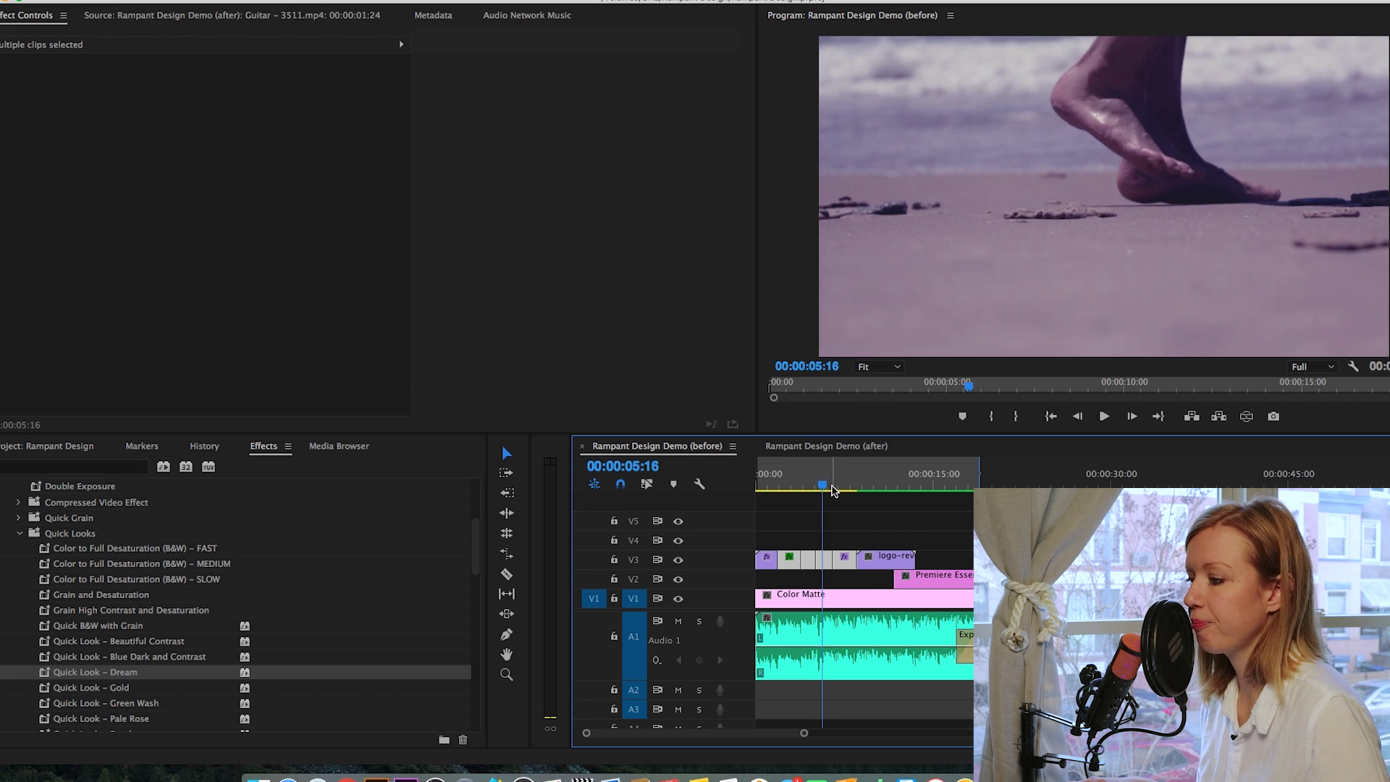
{"action": "left_click", "coordinate": [836, 507]}
{"action": "left_click", "coordinate": [839, 486]}
{"action": "left_click", "coordinate": [764, 482]}
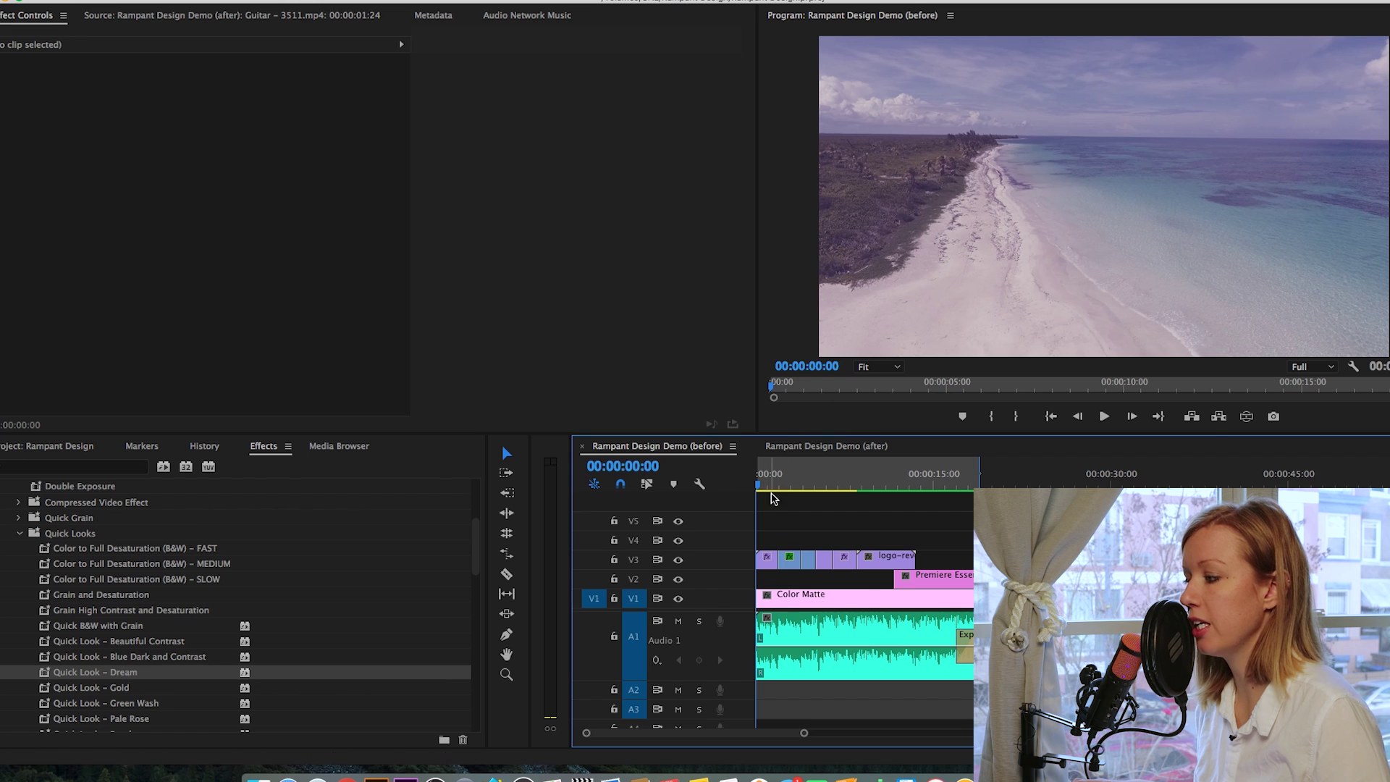
Try to create a new 1920 x 1080 color matte at 25.00 fps in white (FFFFFF), and cancel it.
{"action": "left_click", "coordinate": [799, 605]}
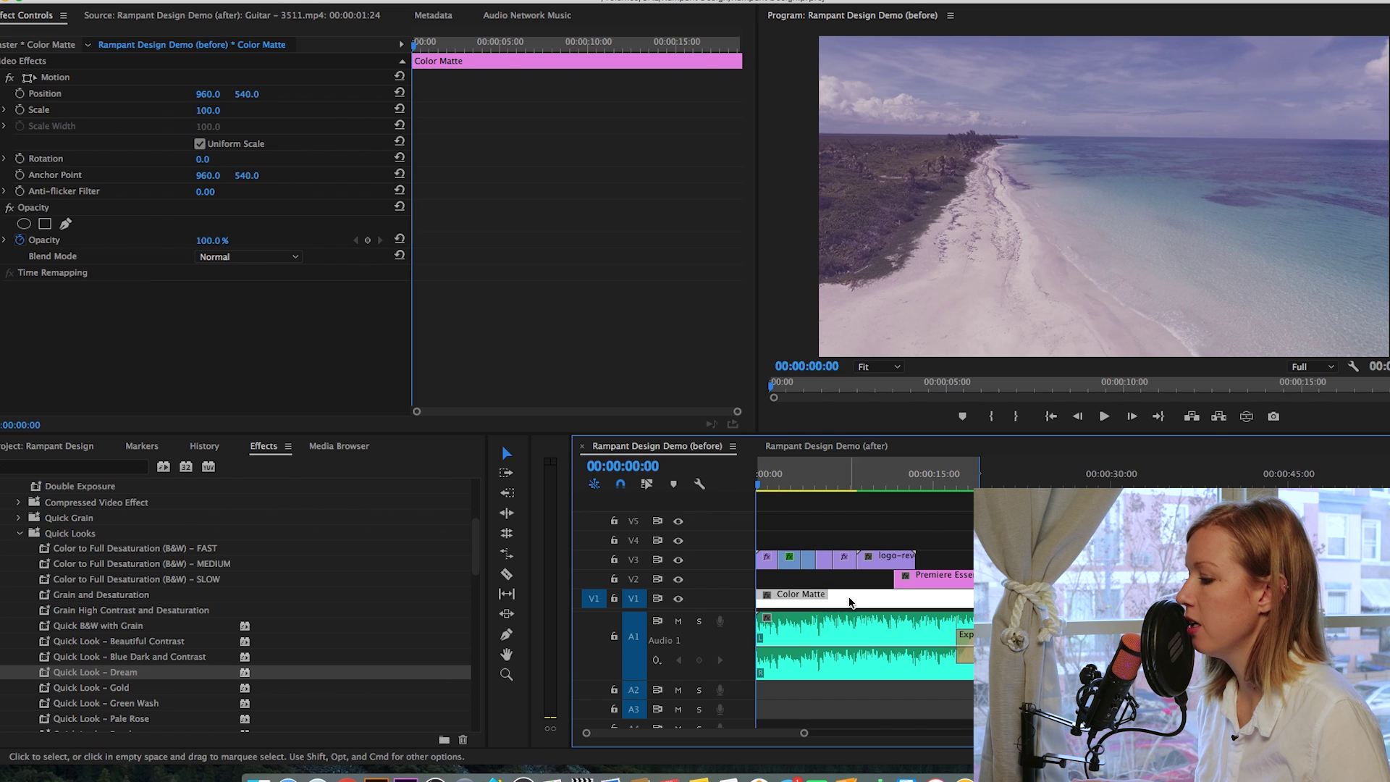
{"action": "left_click", "coordinate": [13, 445]}
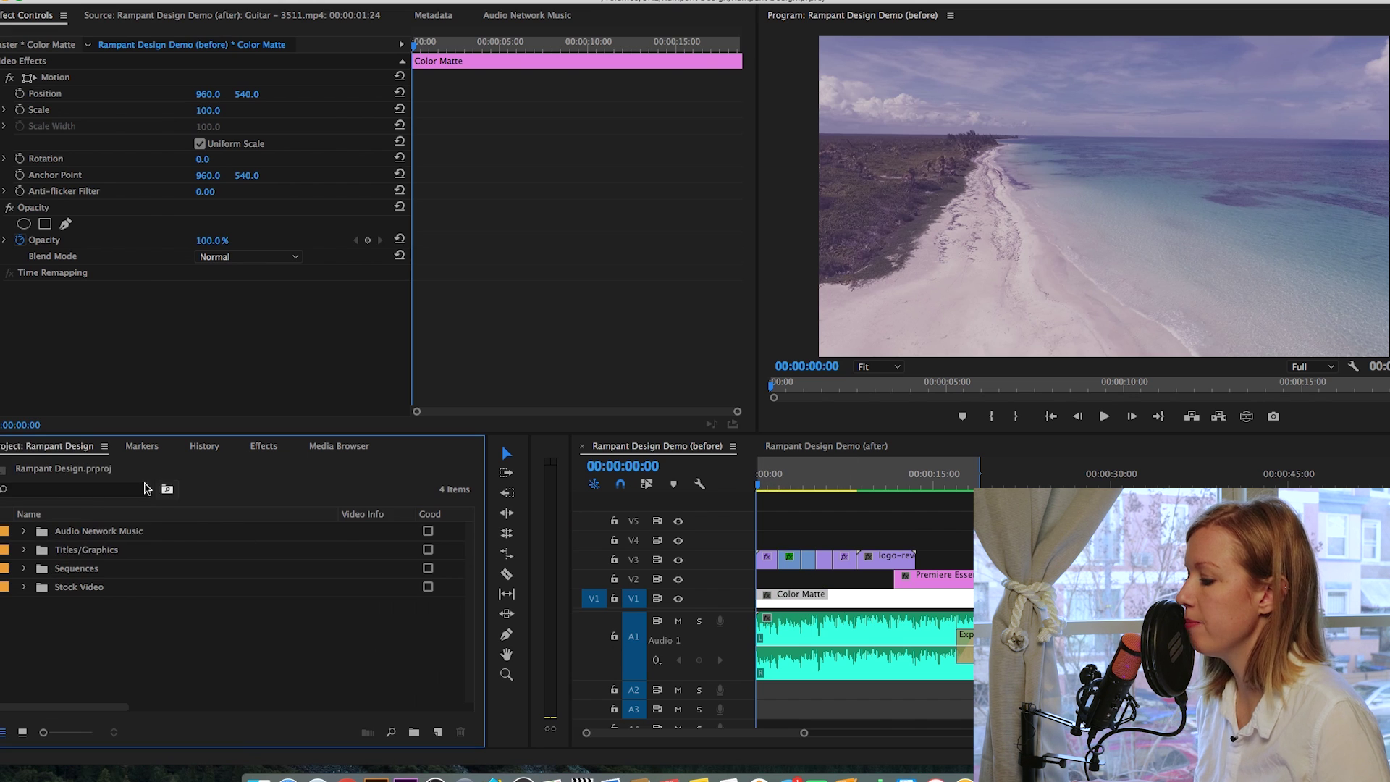
{"action": "left_click", "coordinate": [440, 731]}
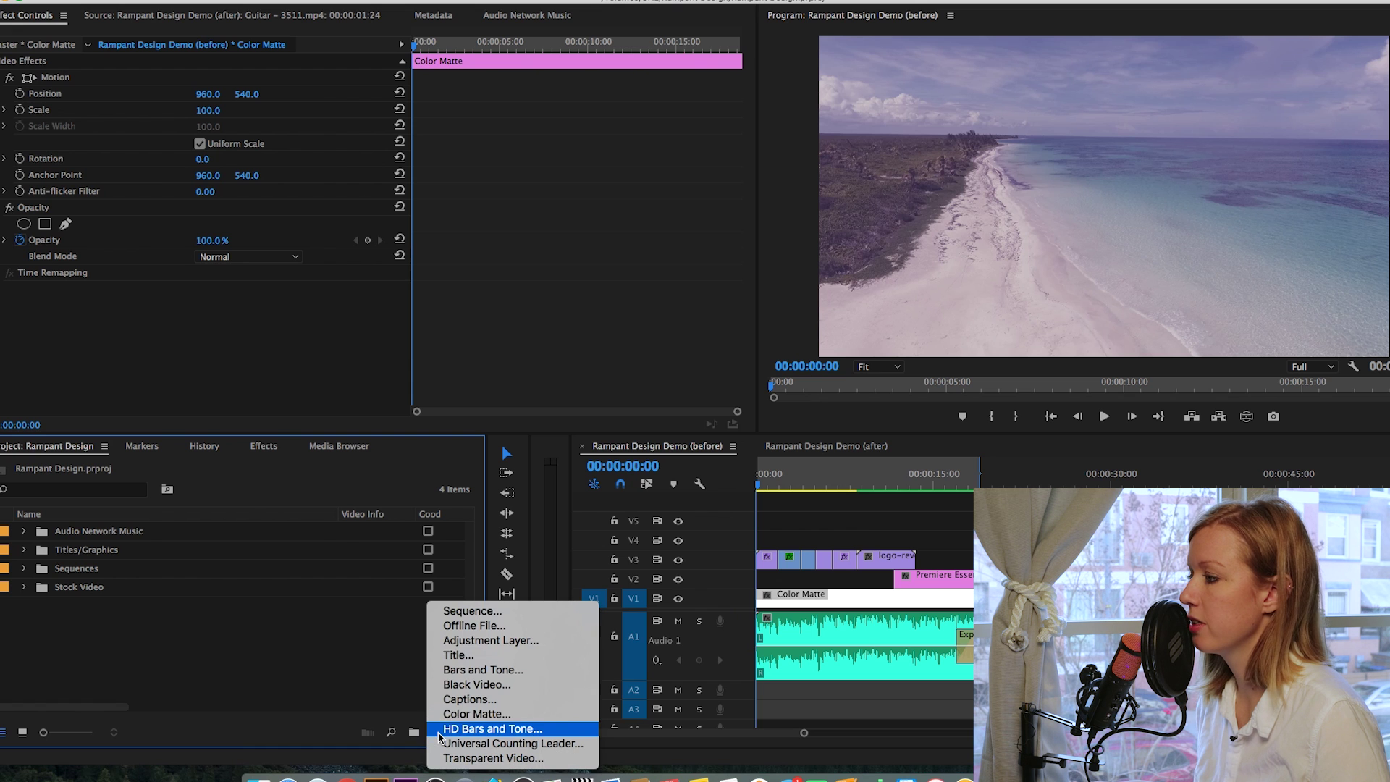
{"action": "left_click", "coordinate": [462, 715]}
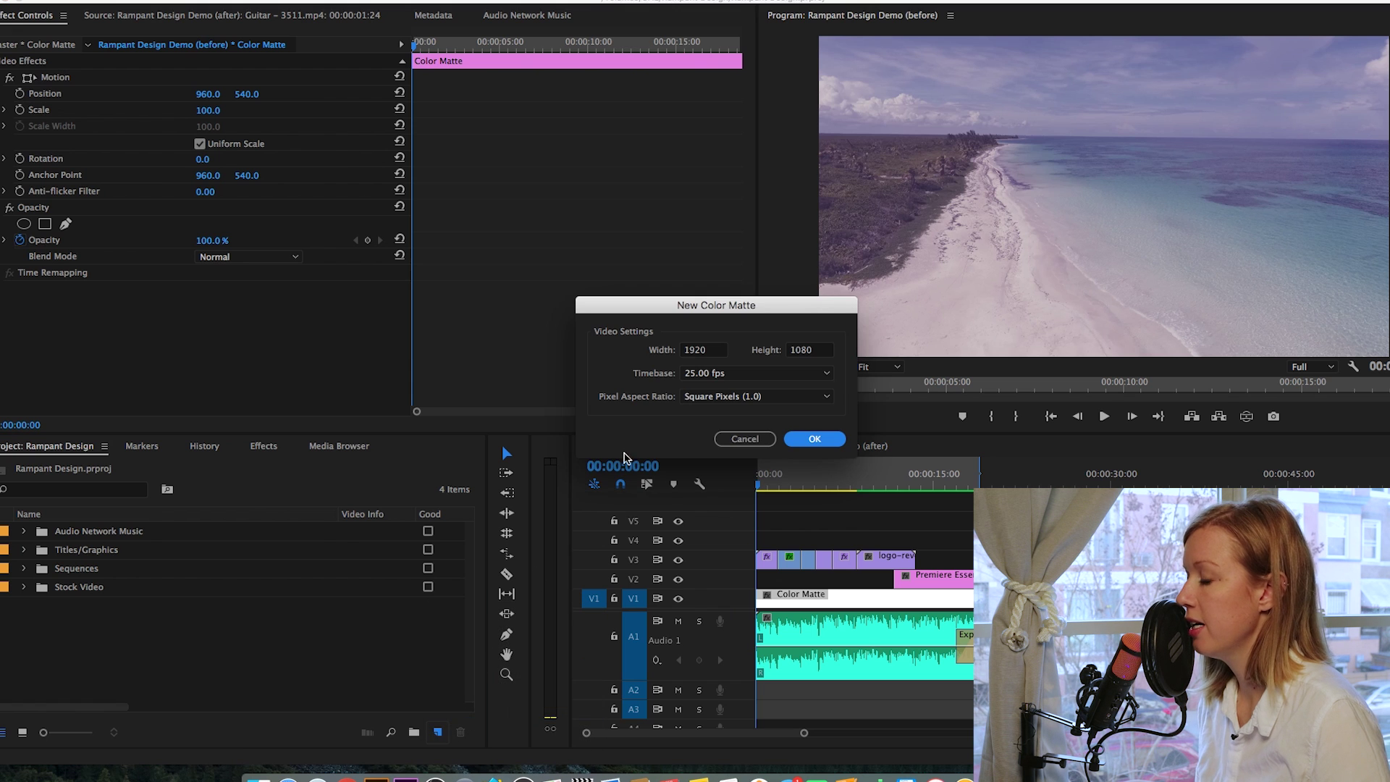
{"action": "left_click", "coordinate": [815, 438]}
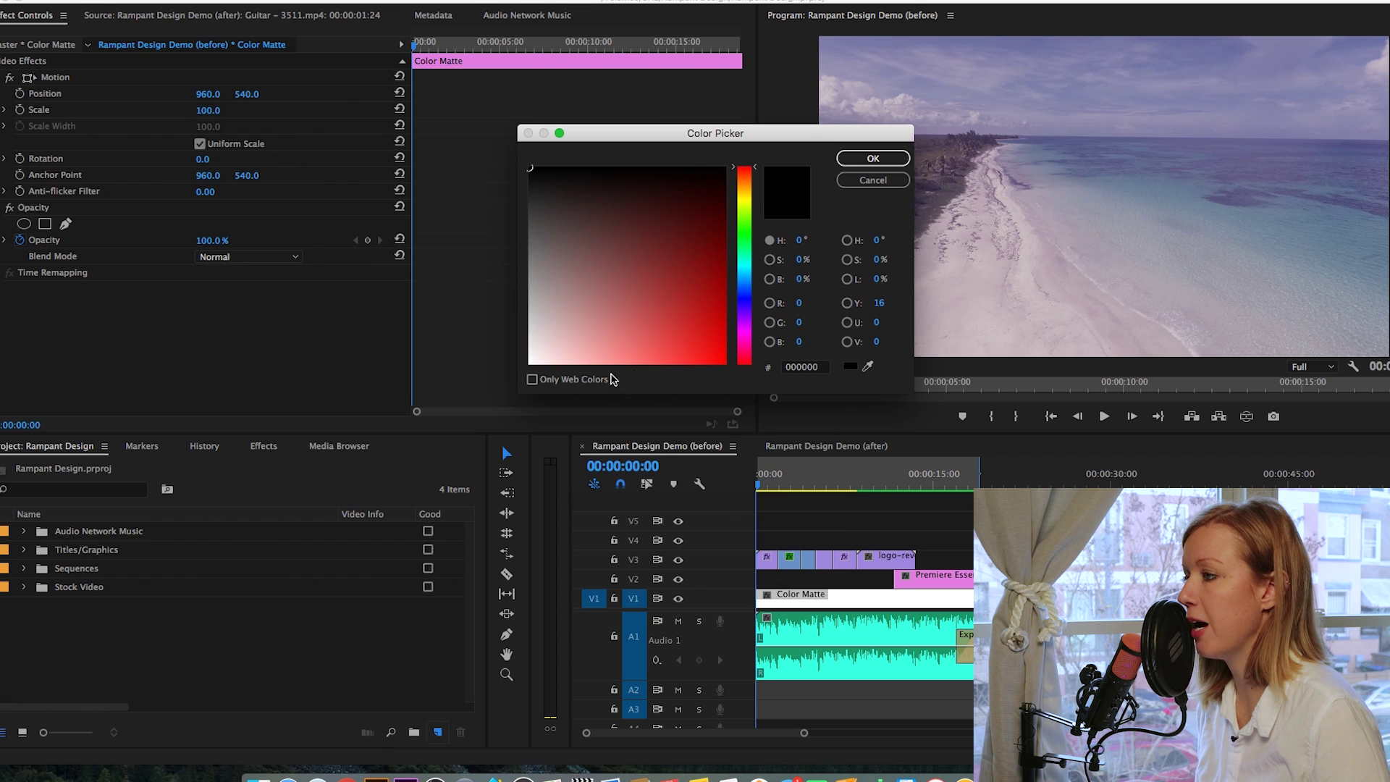
{"action": "left_click", "coordinate": [526, 364]}
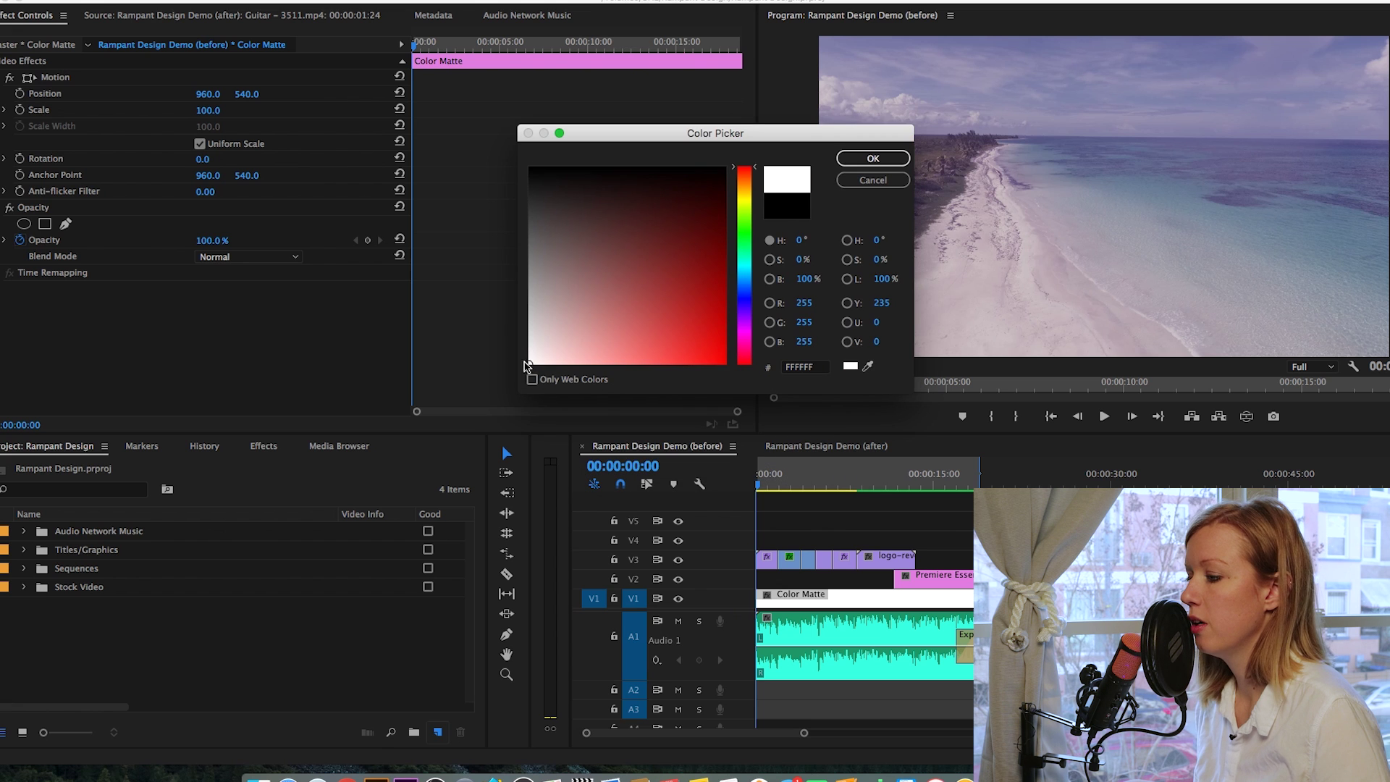
{"action": "left_click", "coordinate": [888, 186]}
Inspect the color setting of the existing Color Matte clip on V1 and close its color picker.
{"action": "double_click", "coordinate": [836, 600]}
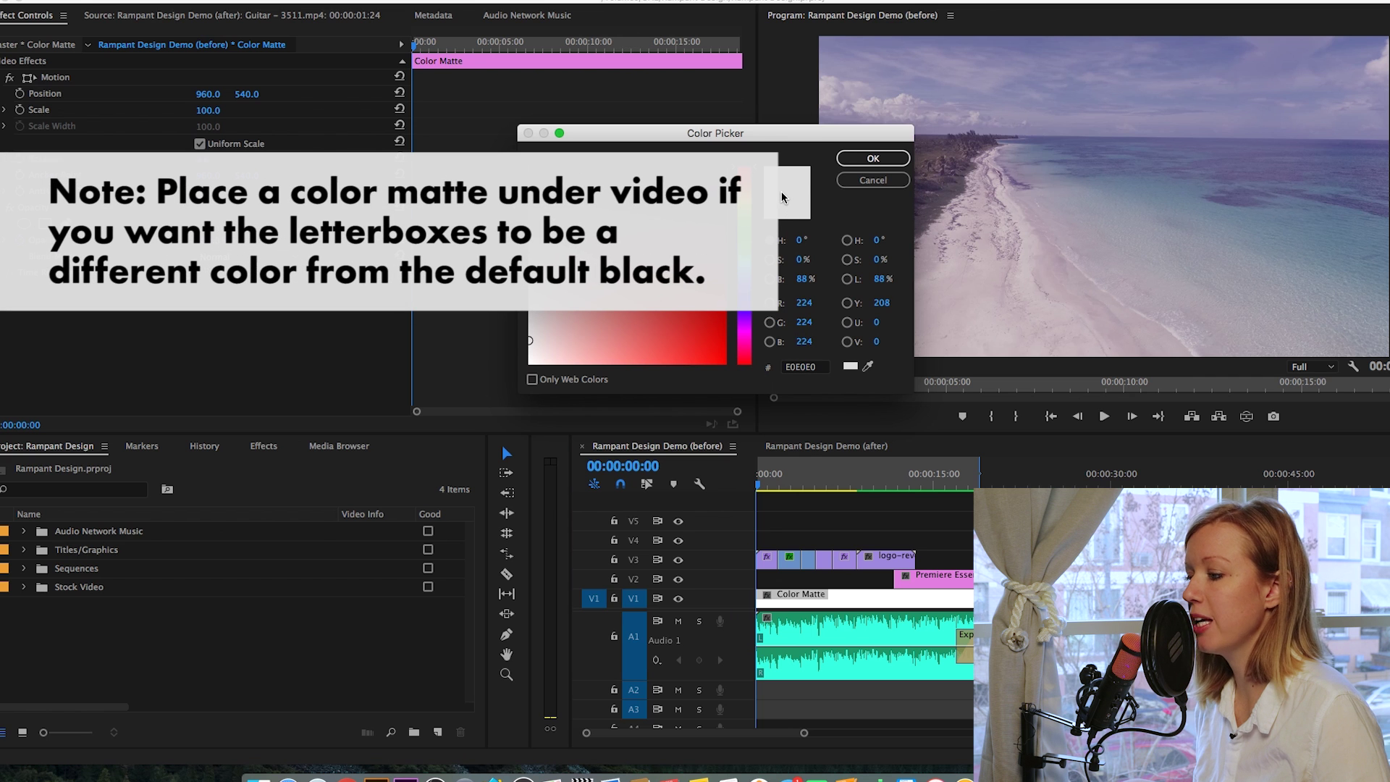
{"action": "left_click", "coordinate": [868, 161]}
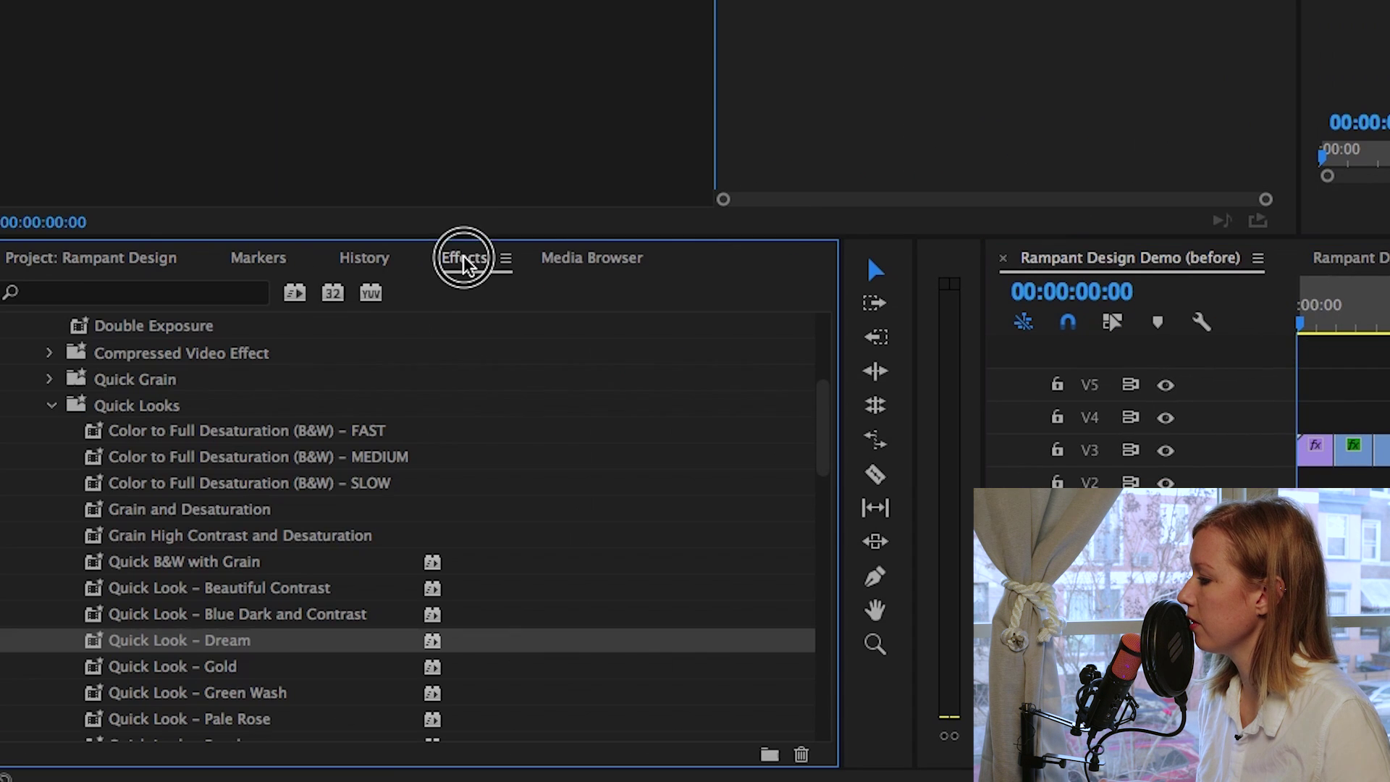
Apply the Letterbox 2.40-1 preset from Rampant Letterboxes to all V3 clips before the logo clip.
{"action": "left_click", "coordinate": [51, 405]}
{"action": "scroll", "coordinate": [65, 383], "scroll_direction": "up", "scroll_amount": 1}
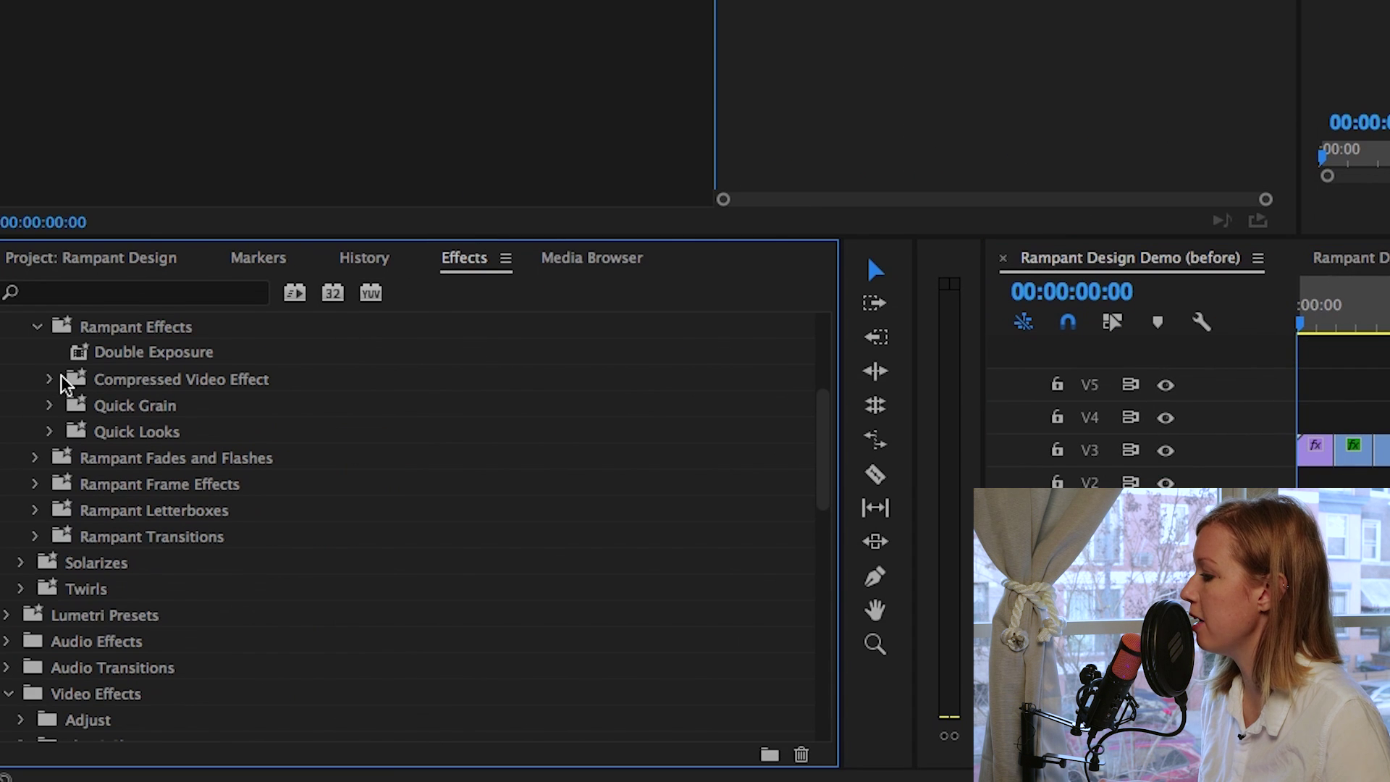
{"action": "left_click", "coordinate": [37, 511]}
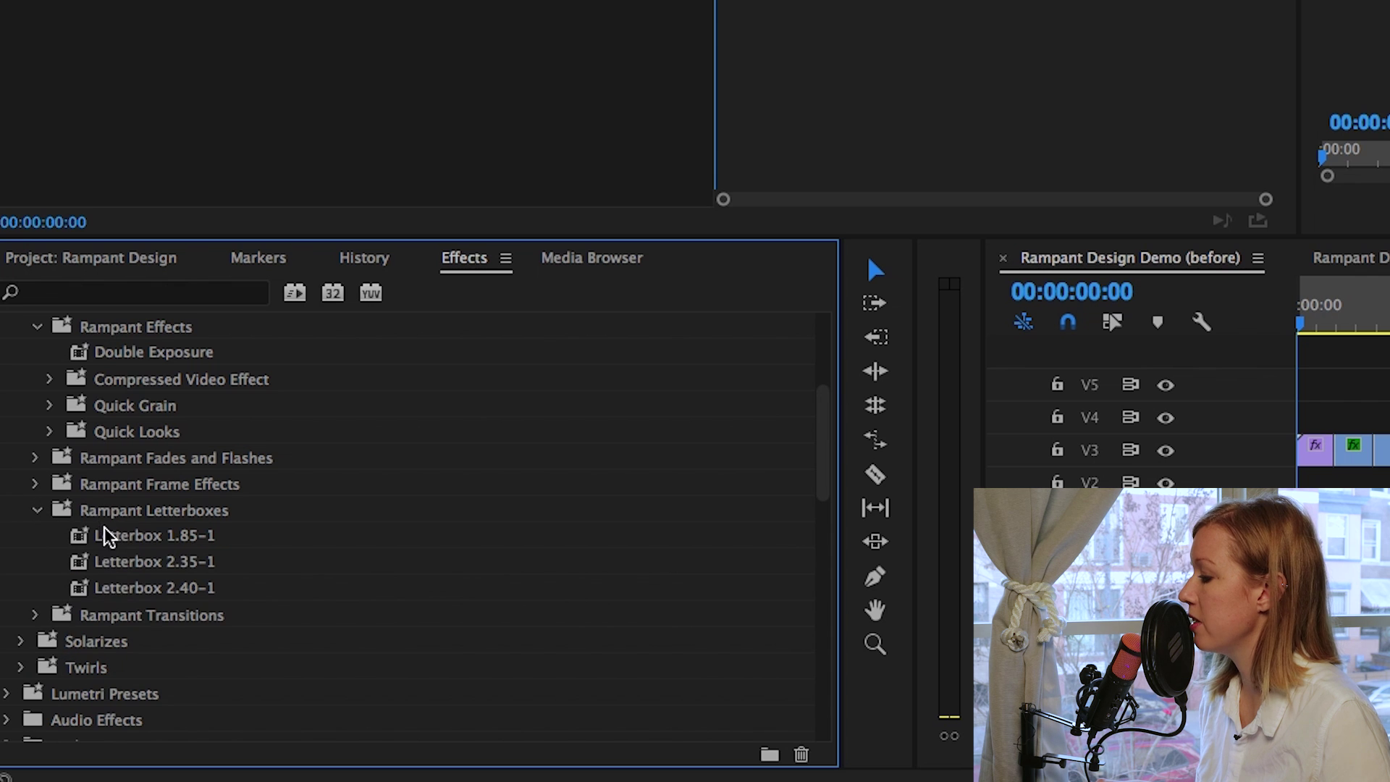
{"action": "left_click", "coordinate": [195, 592]}
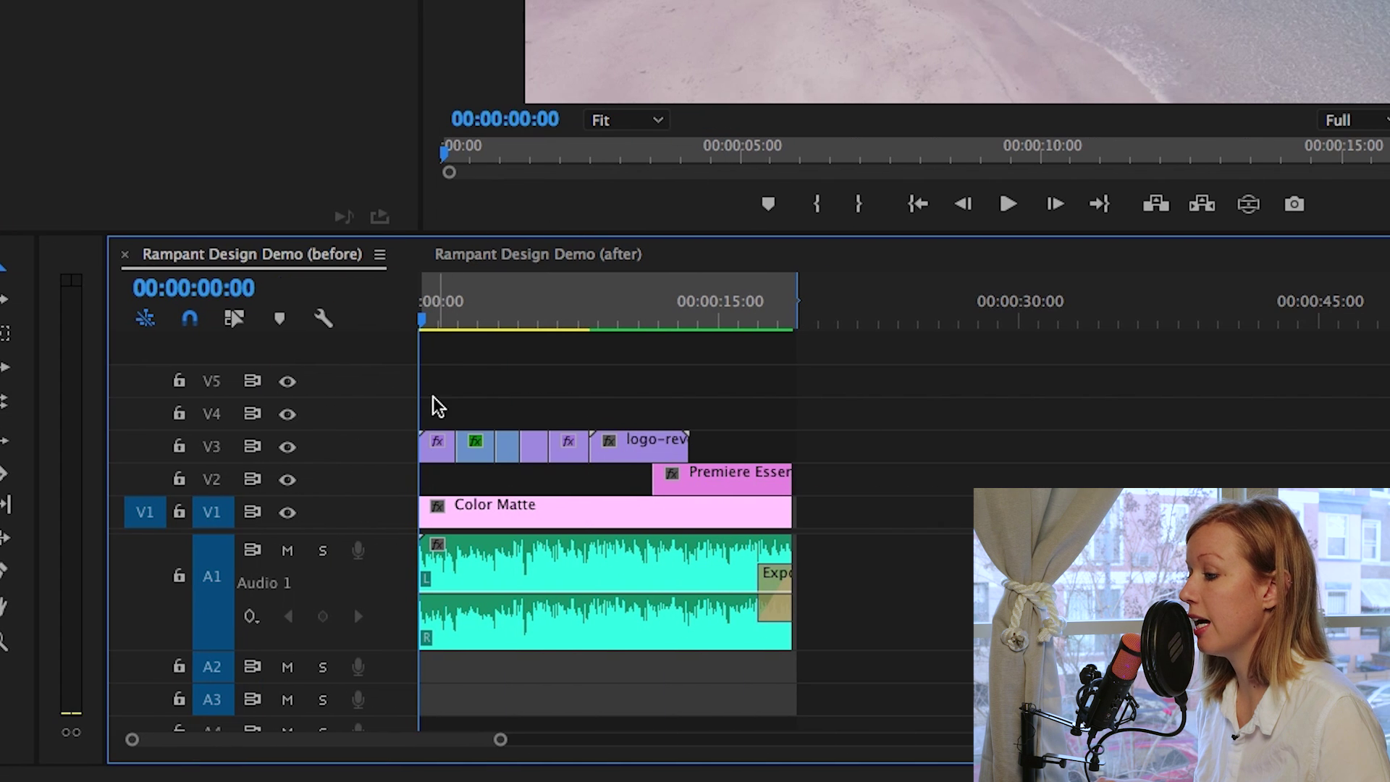
{"action": "left_click_drag", "start_coordinate": [434, 404], "coordinate": [579, 456]}
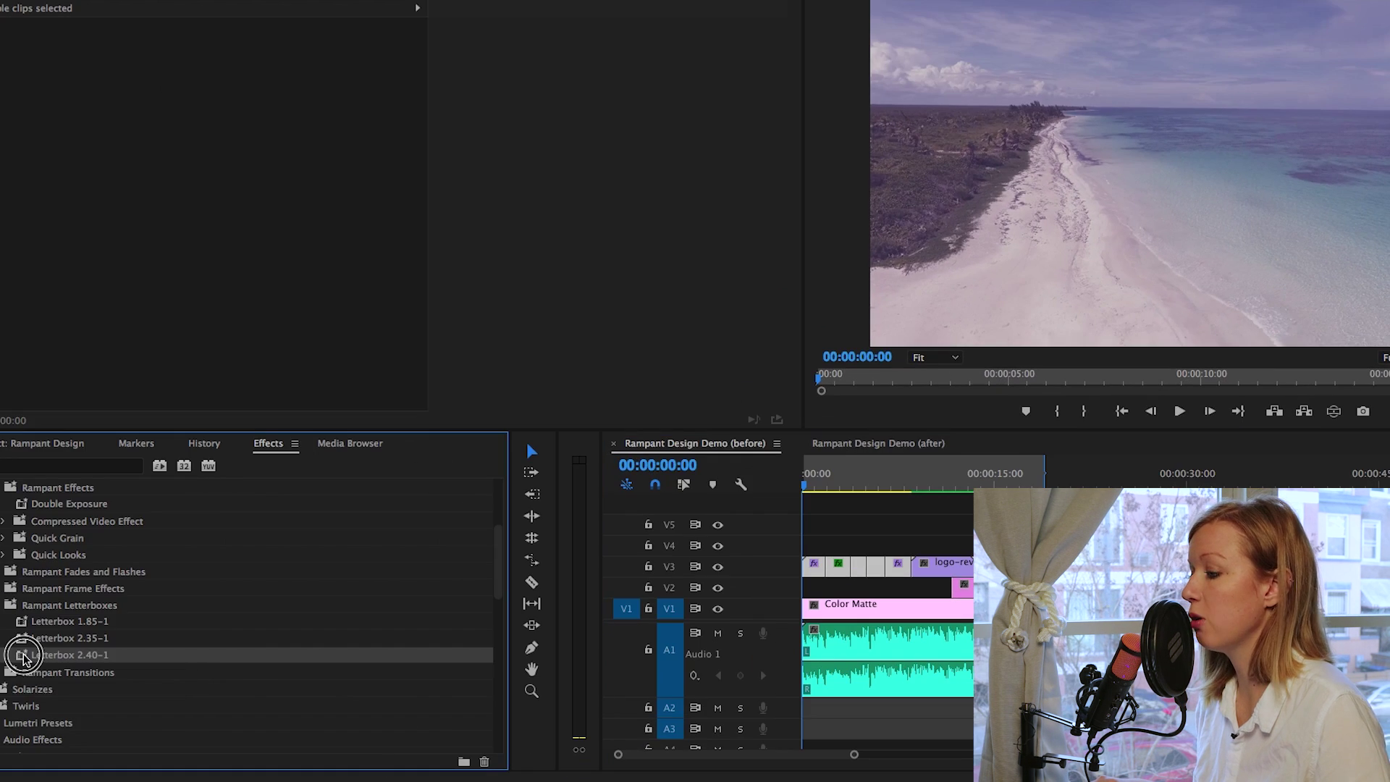
{"action": "left_click_drag", "start_coordinate": [33, 652], "coordinate": [818, 564]}
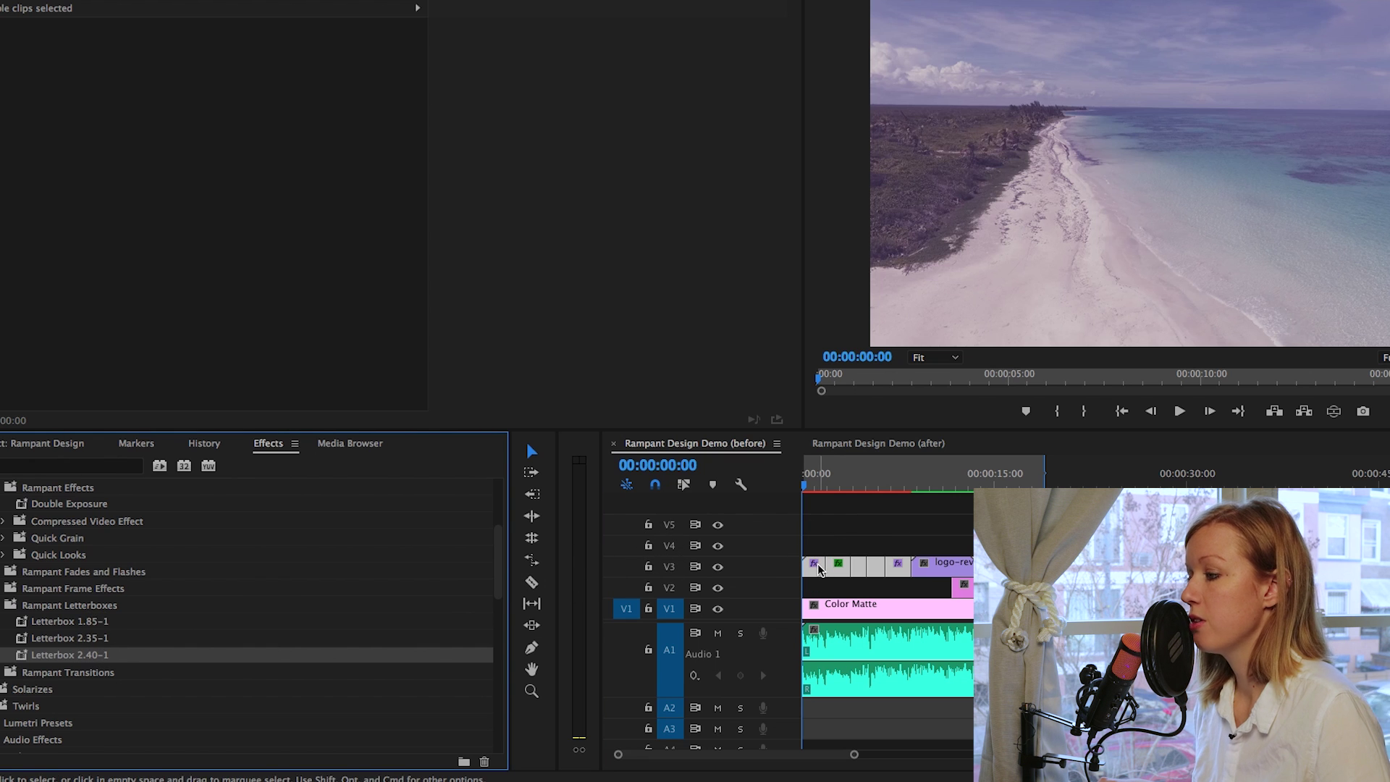
{"action": "left_click", "coordinate": [808, 489]}
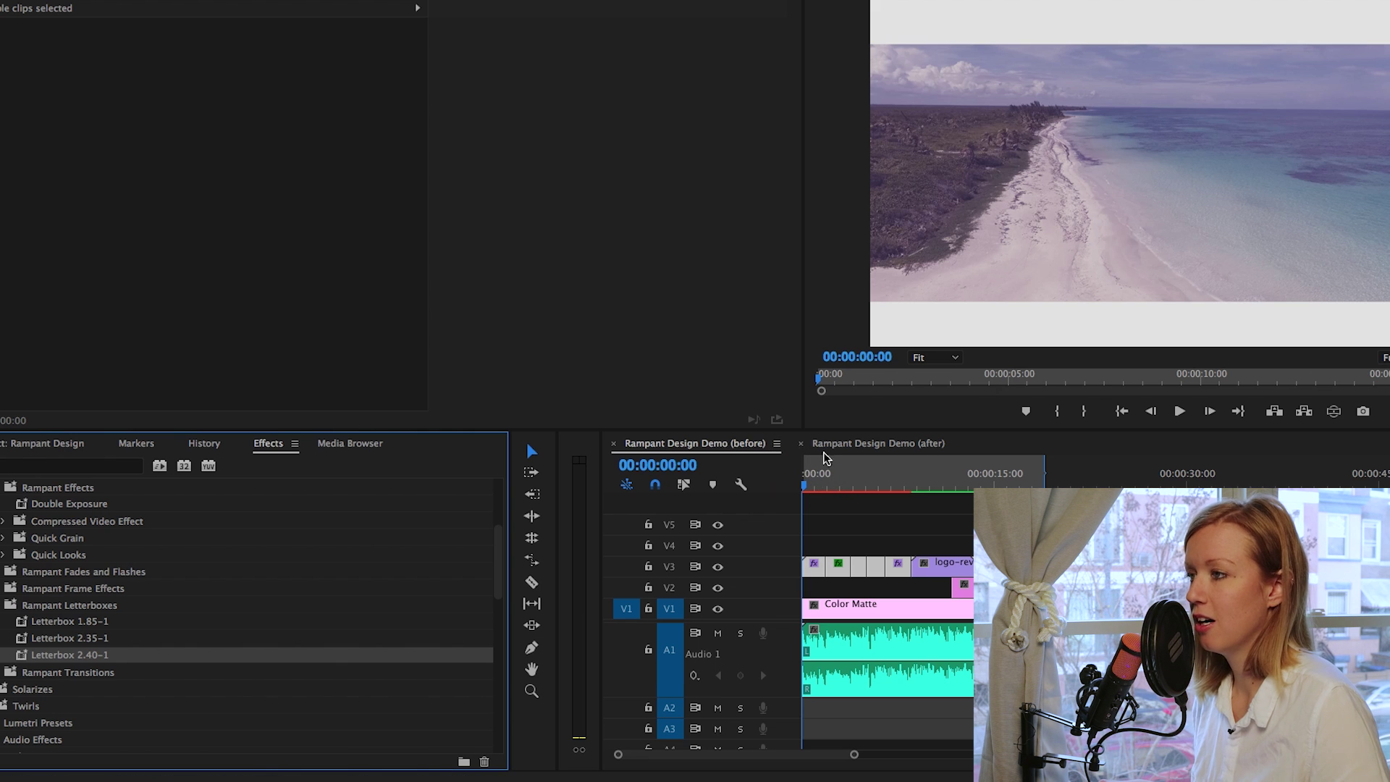
{"action": "left_click", "coordinate": [832, 478]}
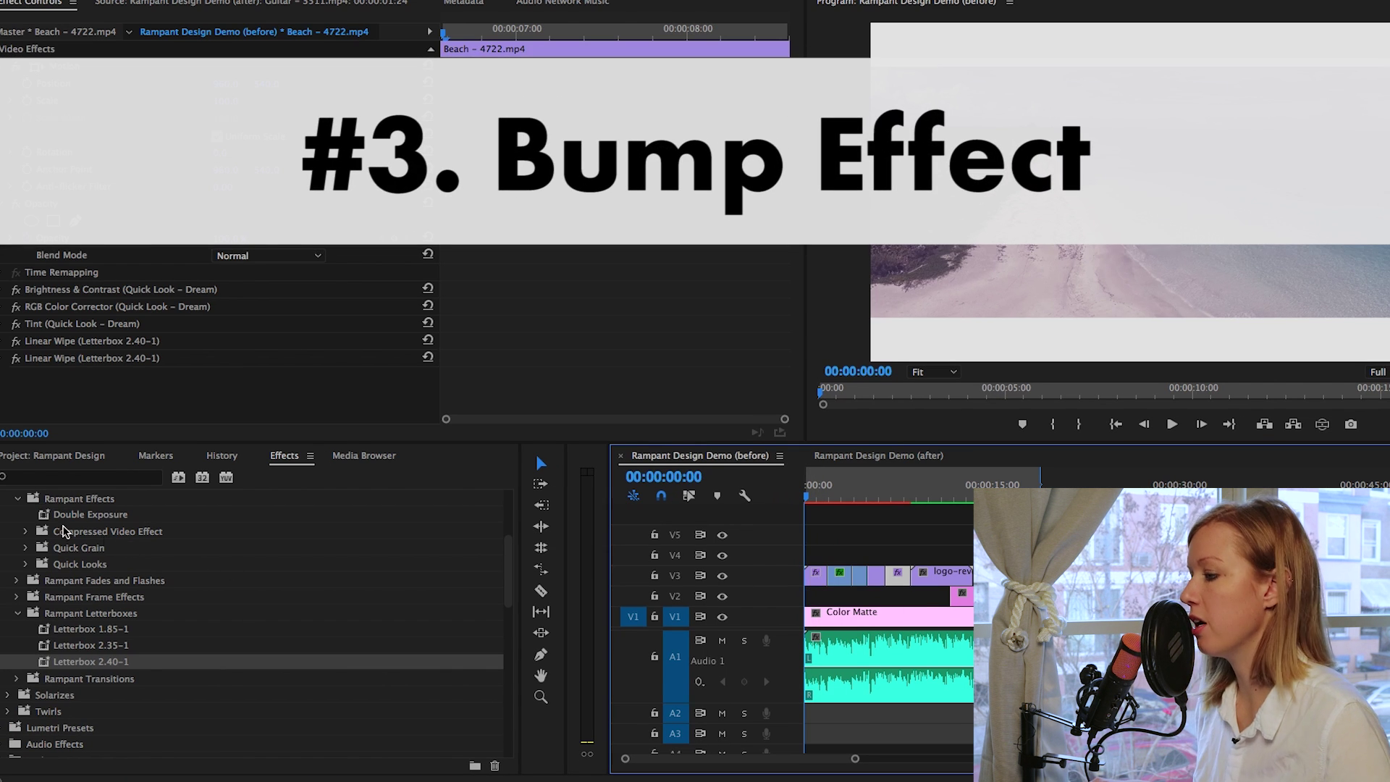
Apply the Bump Effect Medium with Blur preset from Rampant Bumps and Shakes to the first V3 clip.
{"action": "left_click", "coordinate": [17, 613]}
{"action": "scroll", "coordinate": [25, 600], "scroll_direction": "up", "scroll_amount": 2}
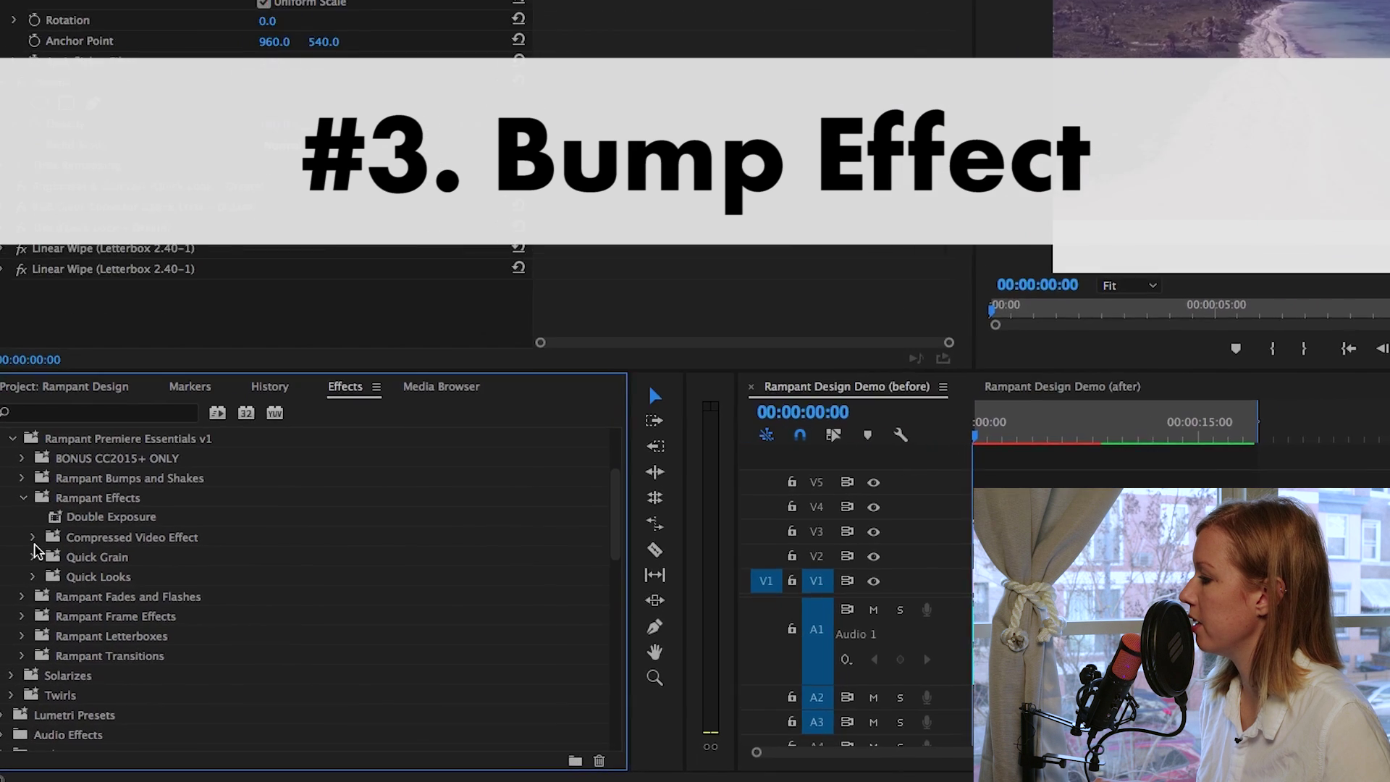
{"action": "scroll", "coordinate": [37, 552], "scroll_direction": "up", "scroll_amount": 1}
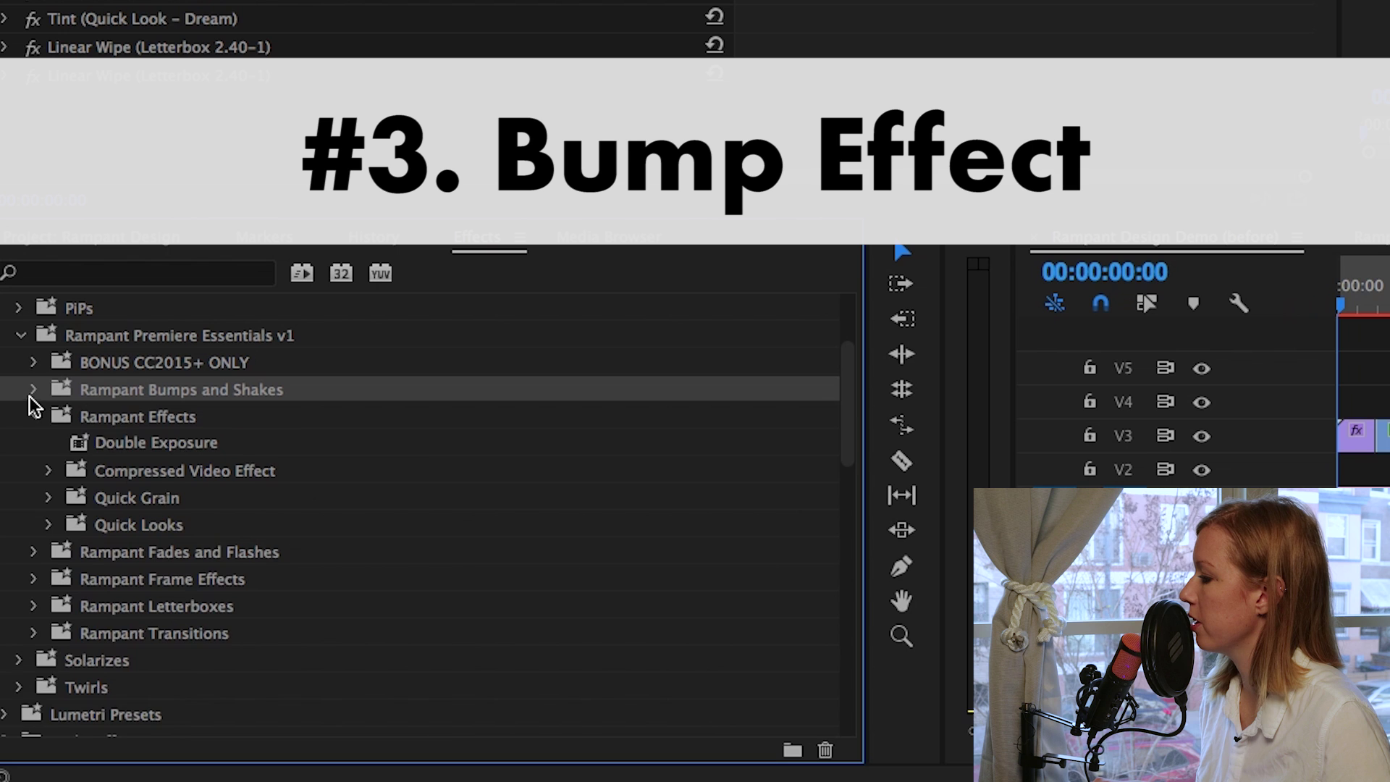
{"action": "left_click", "coordinate": [33, 391]}
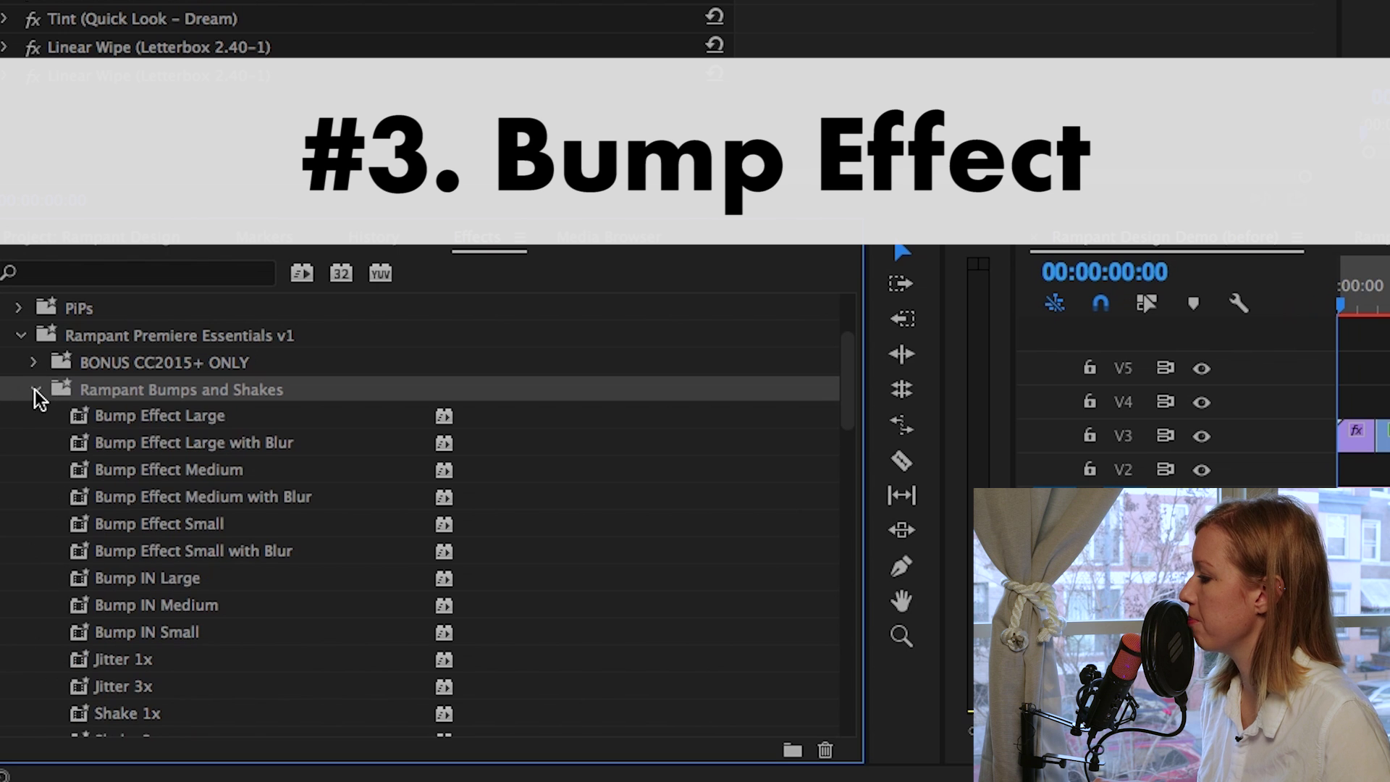
{"action": "left_click", "coordinate": [192, 497]}
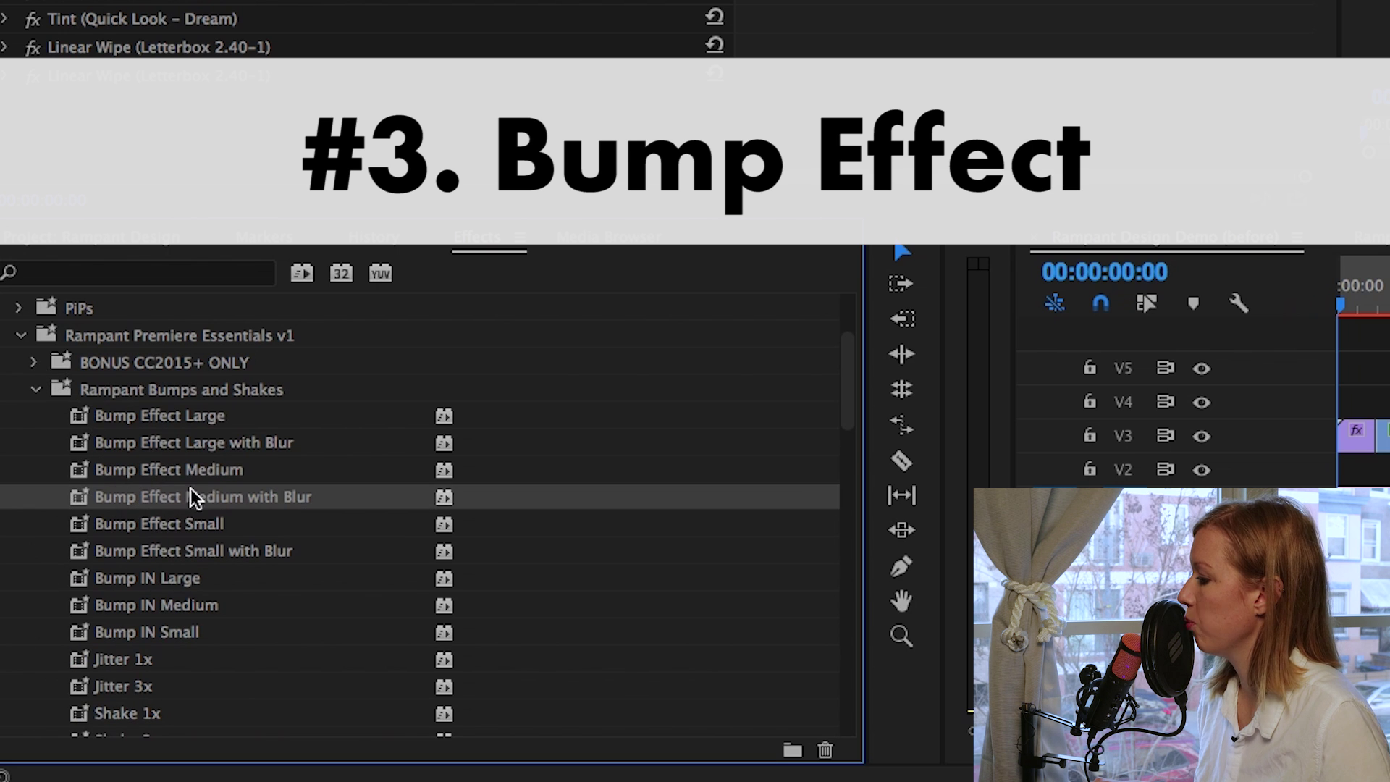
{"action": "left_click_drag", "start_coordinate": [152, 496], "coordinate": [1389, 439]}
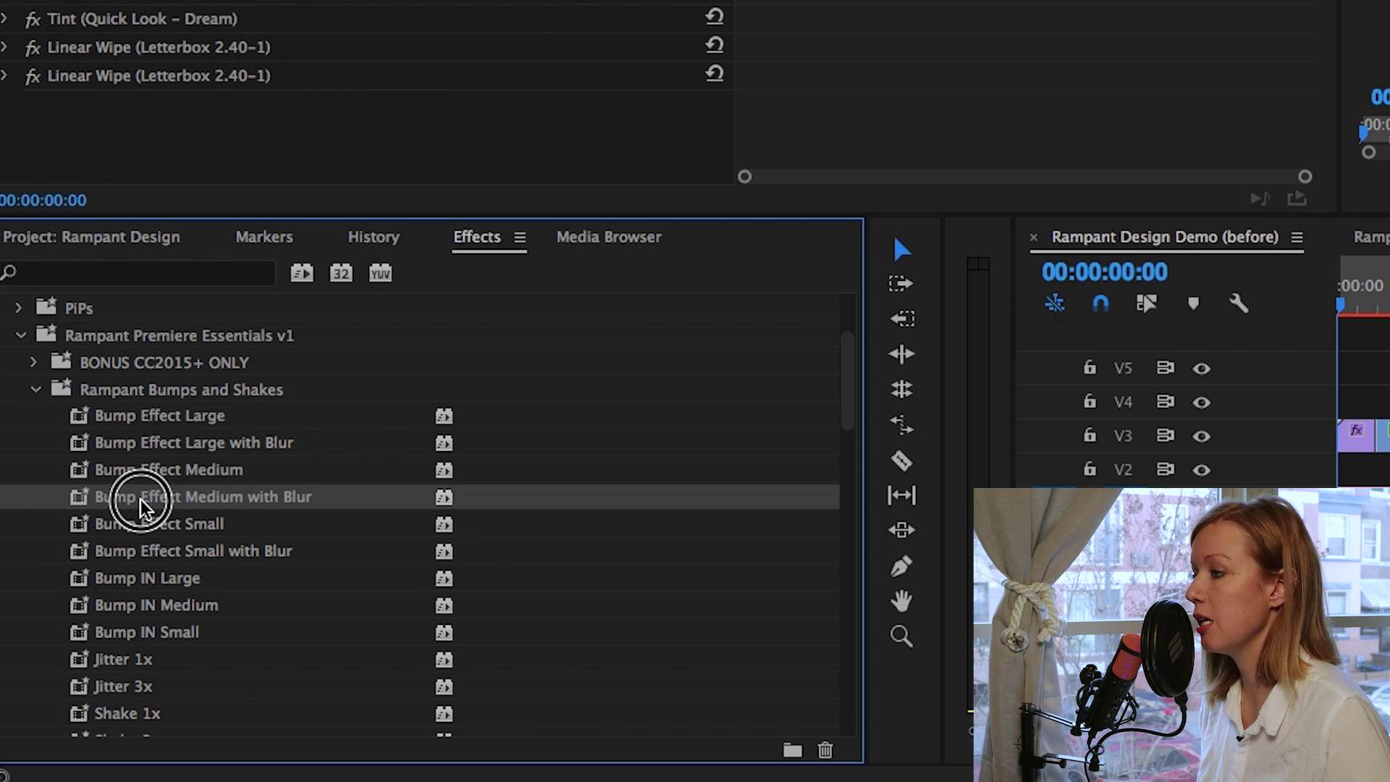
Set the sequence's out point at 00:00:02:04 and render the video previews up to it.
{"action": "left_click_drag", "start_coordinate": [1026, 405], "coordinate": [930, 398]}
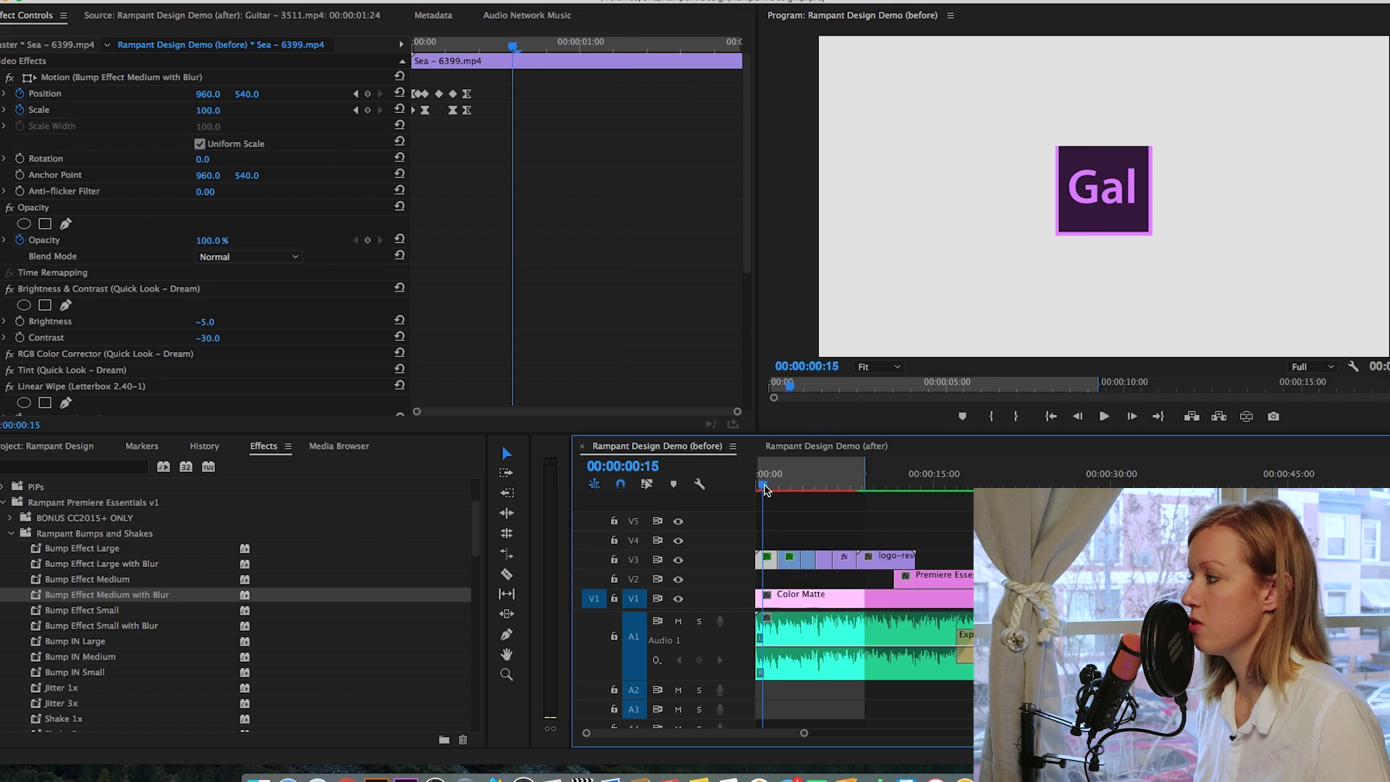
{"action": "left_click", "coordinate": [892, 283]}
{"action": "left_click_drag", "start_coordinate": [769, 481], "coordinate": [784, 488]}
{"action": "key", "text": "o"}
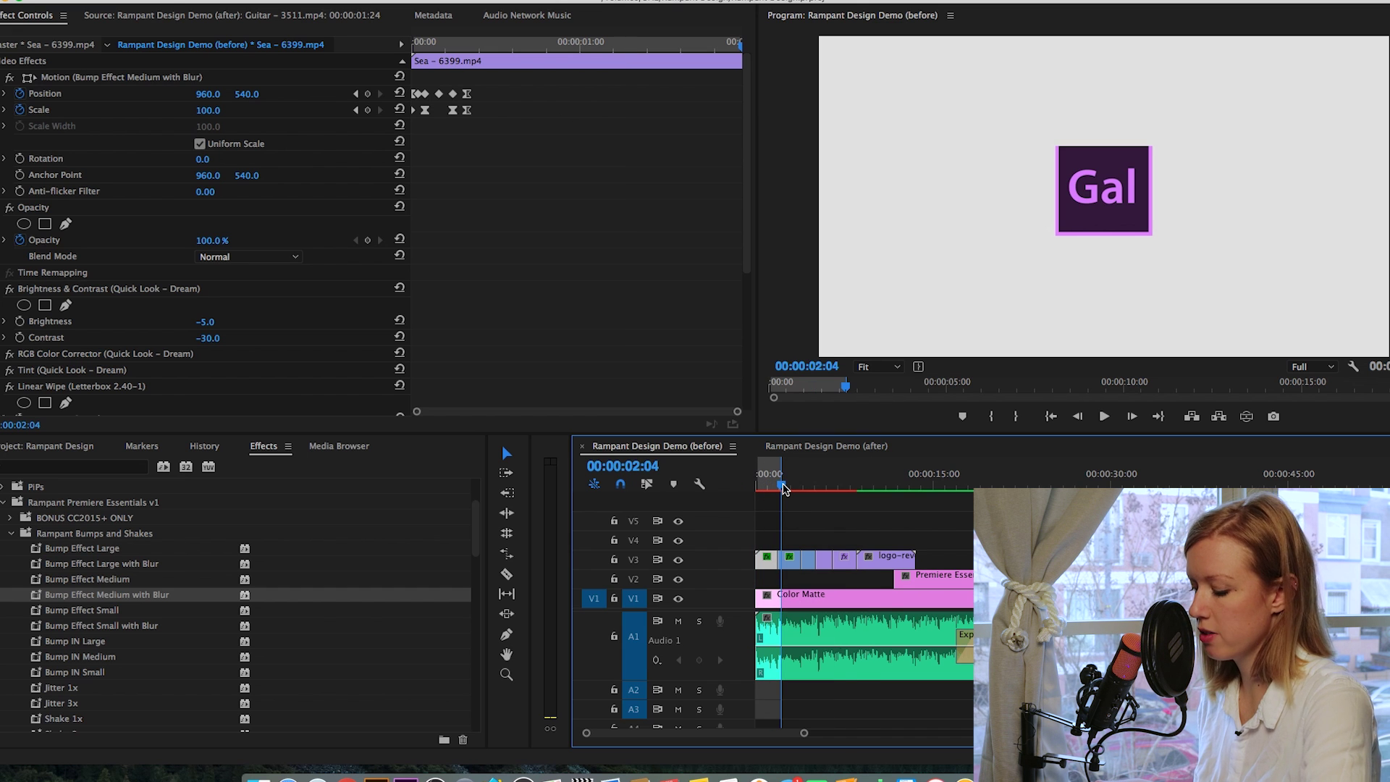
{"action": "key", "text": "Return"}
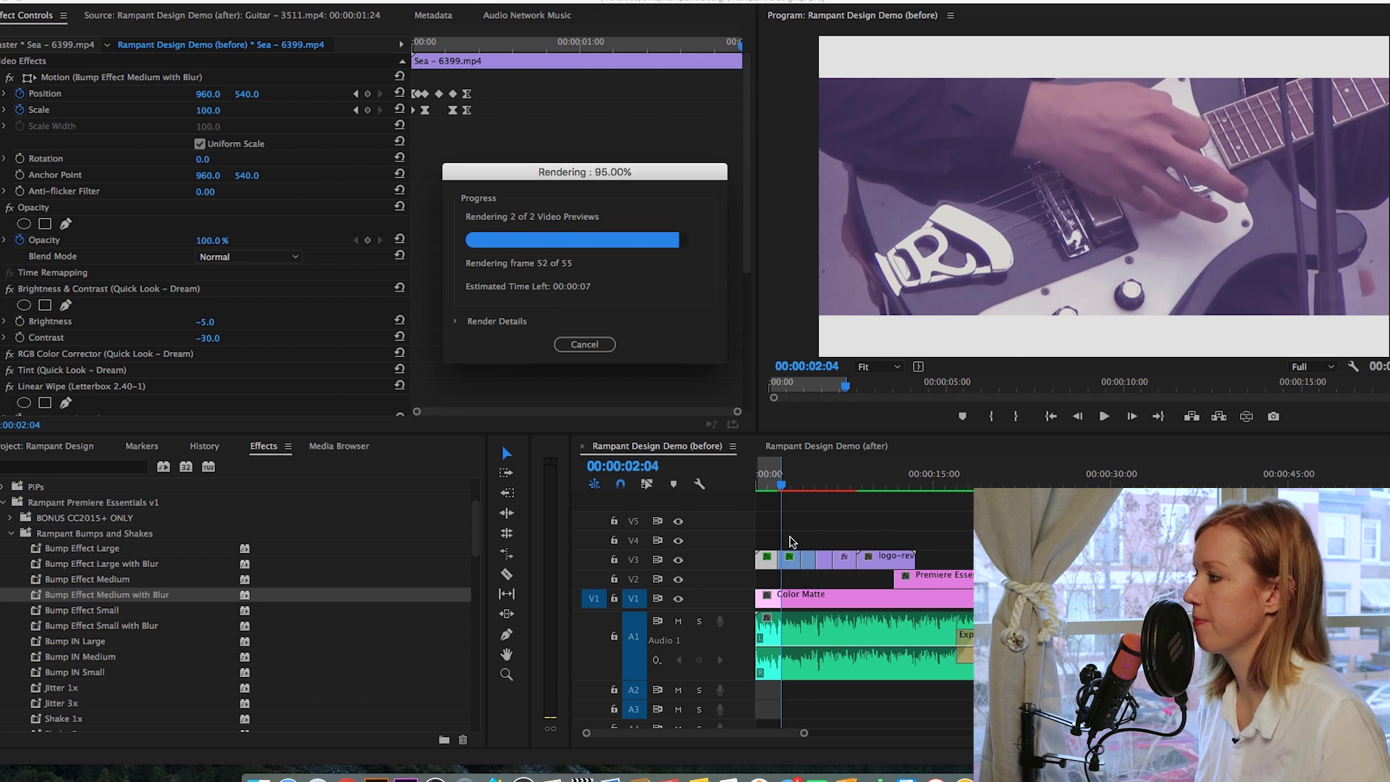
Play back the bump effect on the first V3 clip and return the playhead to the sequence start.
{"action": "key", "text": "space"}
{"action": "key", "text": "Home"}
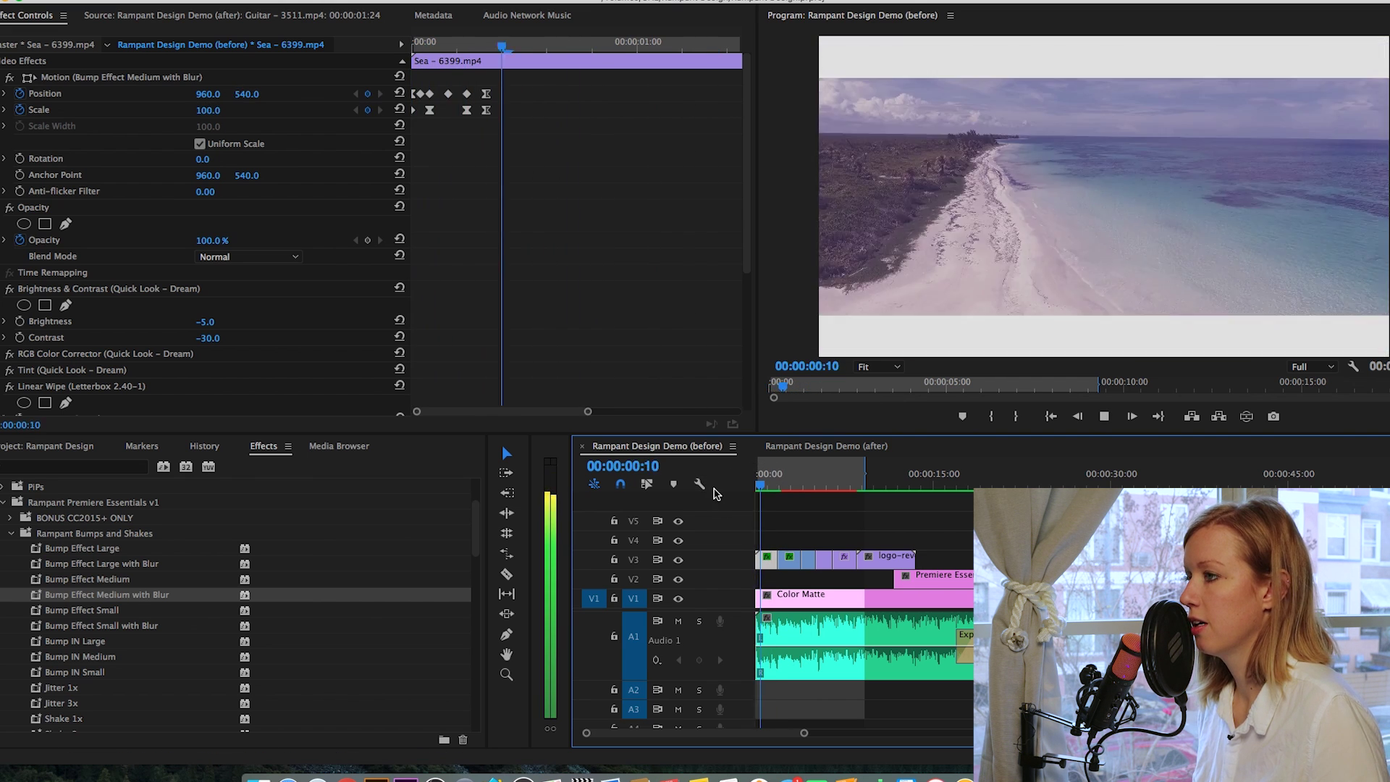
{"action": "key", "text": "space"}
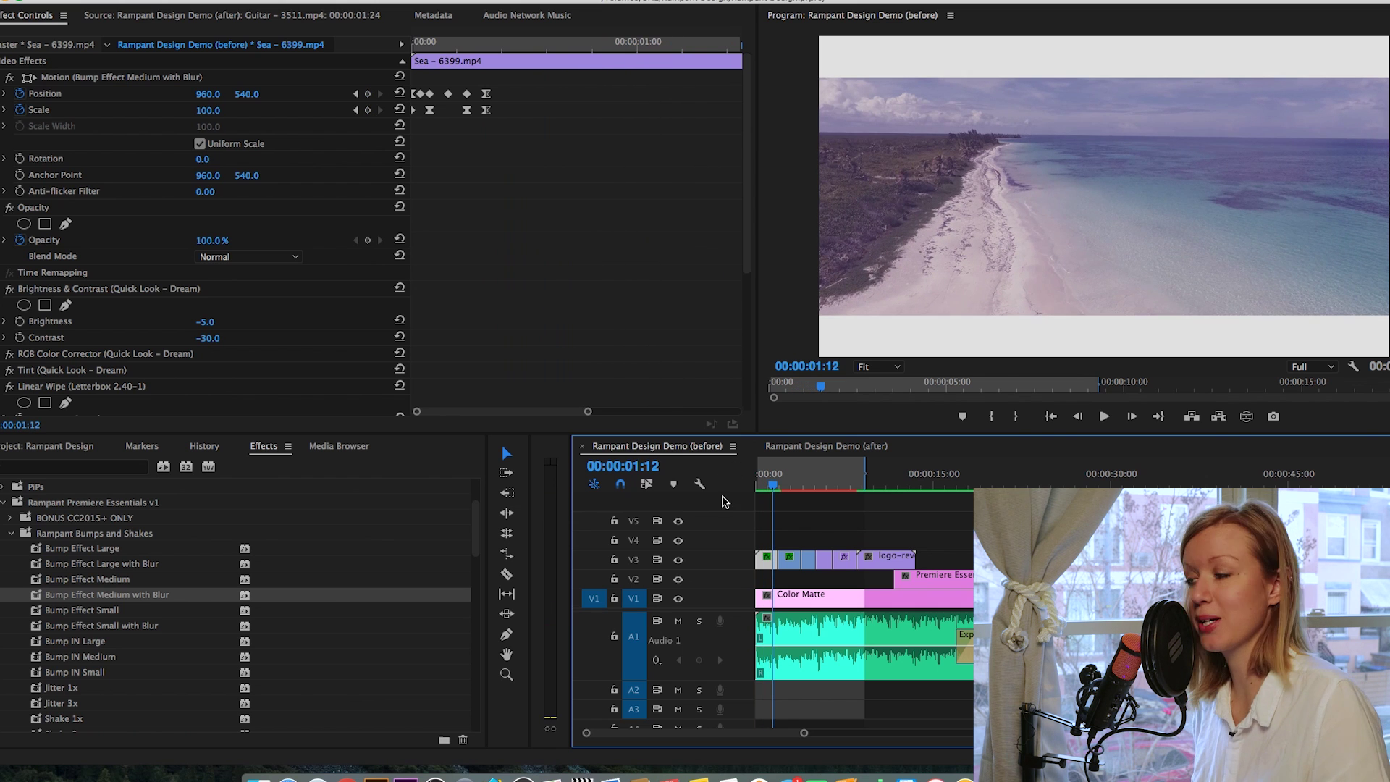
{"action": "left_click_drag", "start_coordinate": [774, 483], "coordinate": [758, 492]}
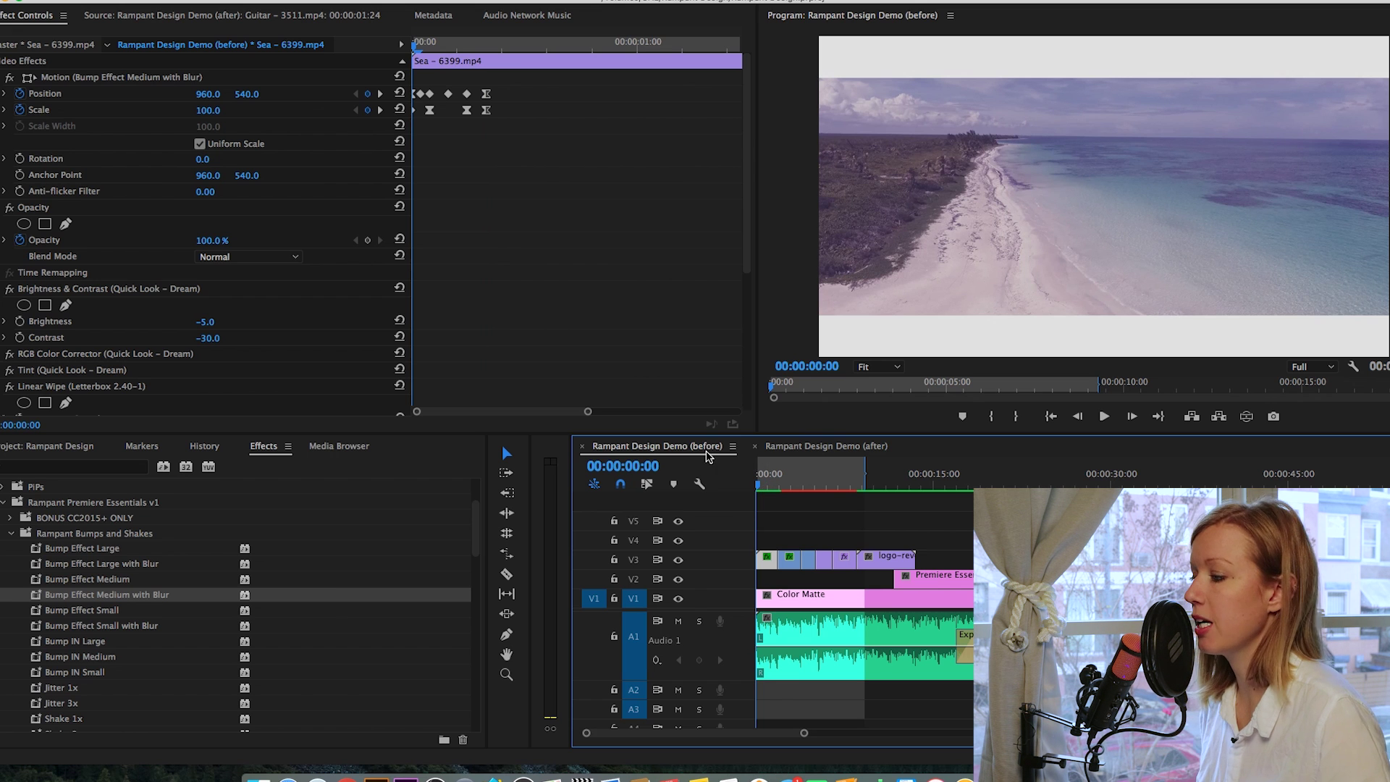
Place the Premiere Essentials title from the Titles/Graphics bin on V4, spanning the first V3 clip, and park the playhead at 00:00:00:08.
{"action": "left_click", "coordinate": [43, 447]}
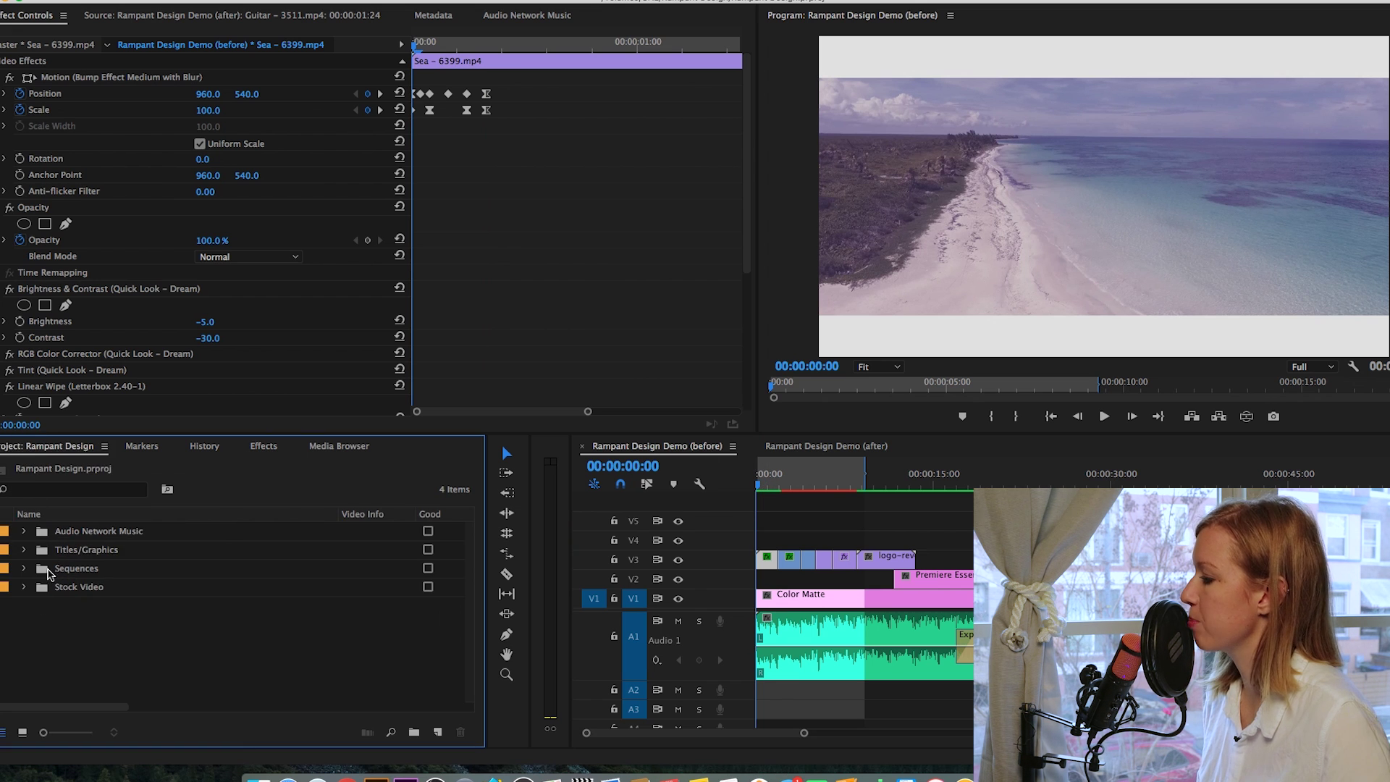
{"action": "left_click", "coordinate": [24, 549]}
{"action": "scroll", "coordinate": [94, 611], "scroll_direction": "down", "scroll_amount": 3}
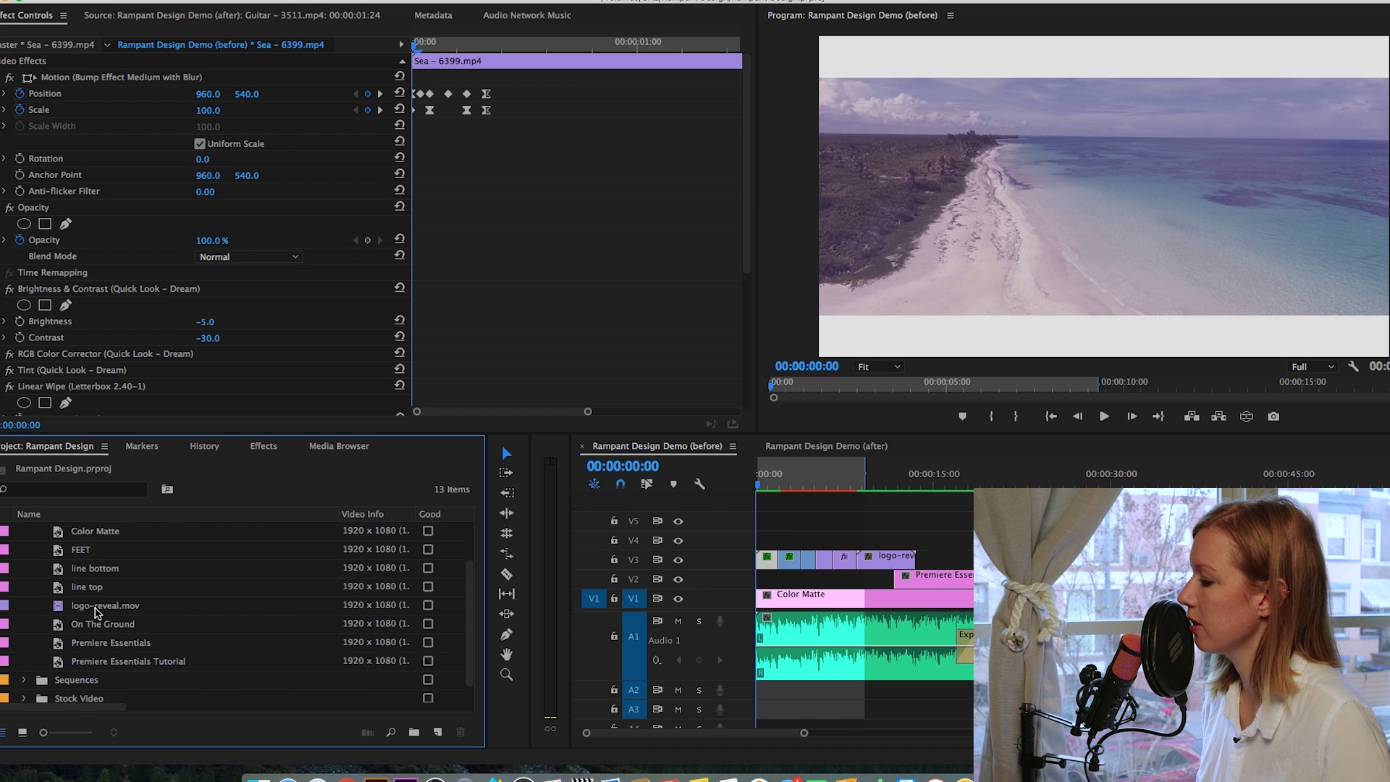
{"action": "left_click", "coordinate": [99, 647]}
{"action": "left_click_drag", "start_coordinate": [53, 647], "coordinate": [756, 537]}
{"action": "left_click", "coordinate": [764, 483]}
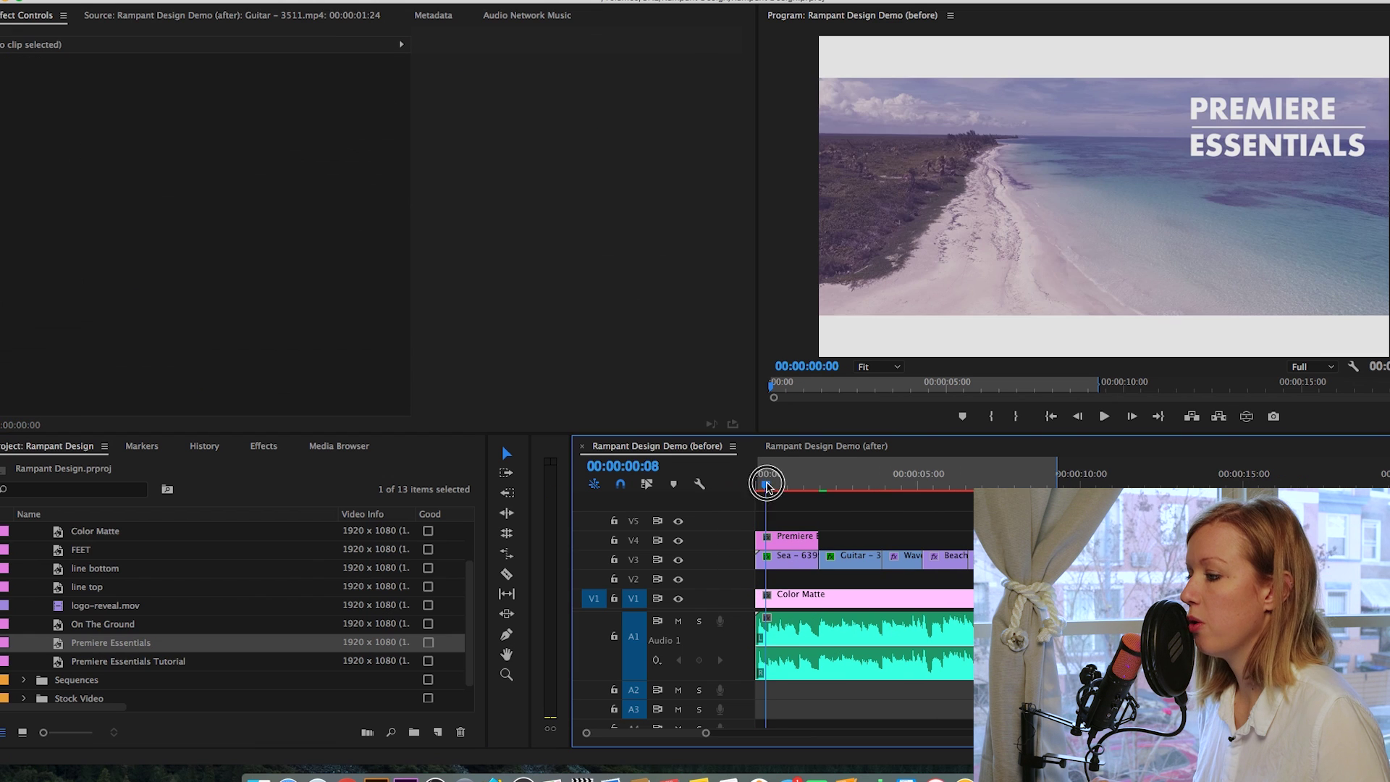
Apply the Roll In From Right preset from Rampant Transitions to the Premiere Essentials title on V4 and return to the sequence start.
{"action": "left_click", "coordinate": [781, 542]}
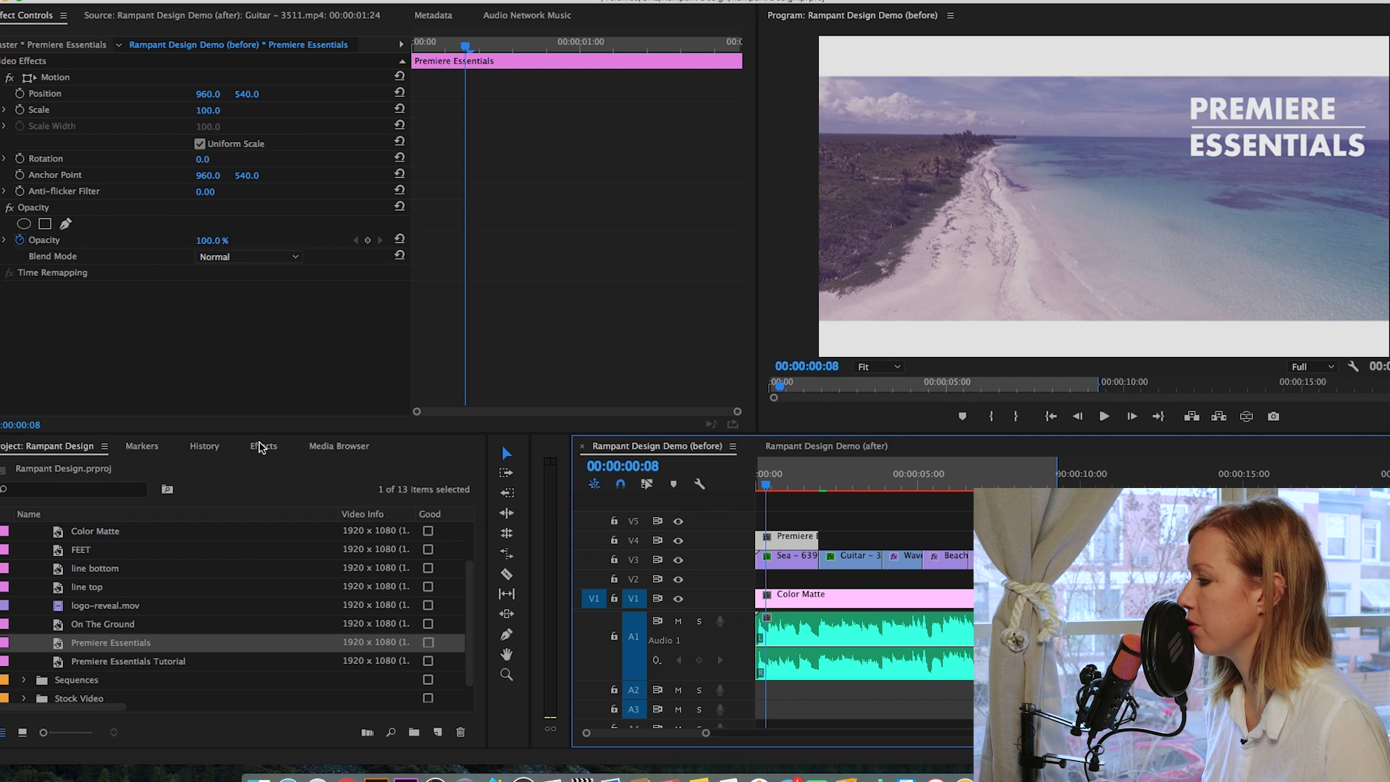
{"action": "left_click", "coordinate": [261, 447]}
{"action": "scroll", "coordinate": [52, 671], "scroll_direction": "down", "scroll_amount": 5}
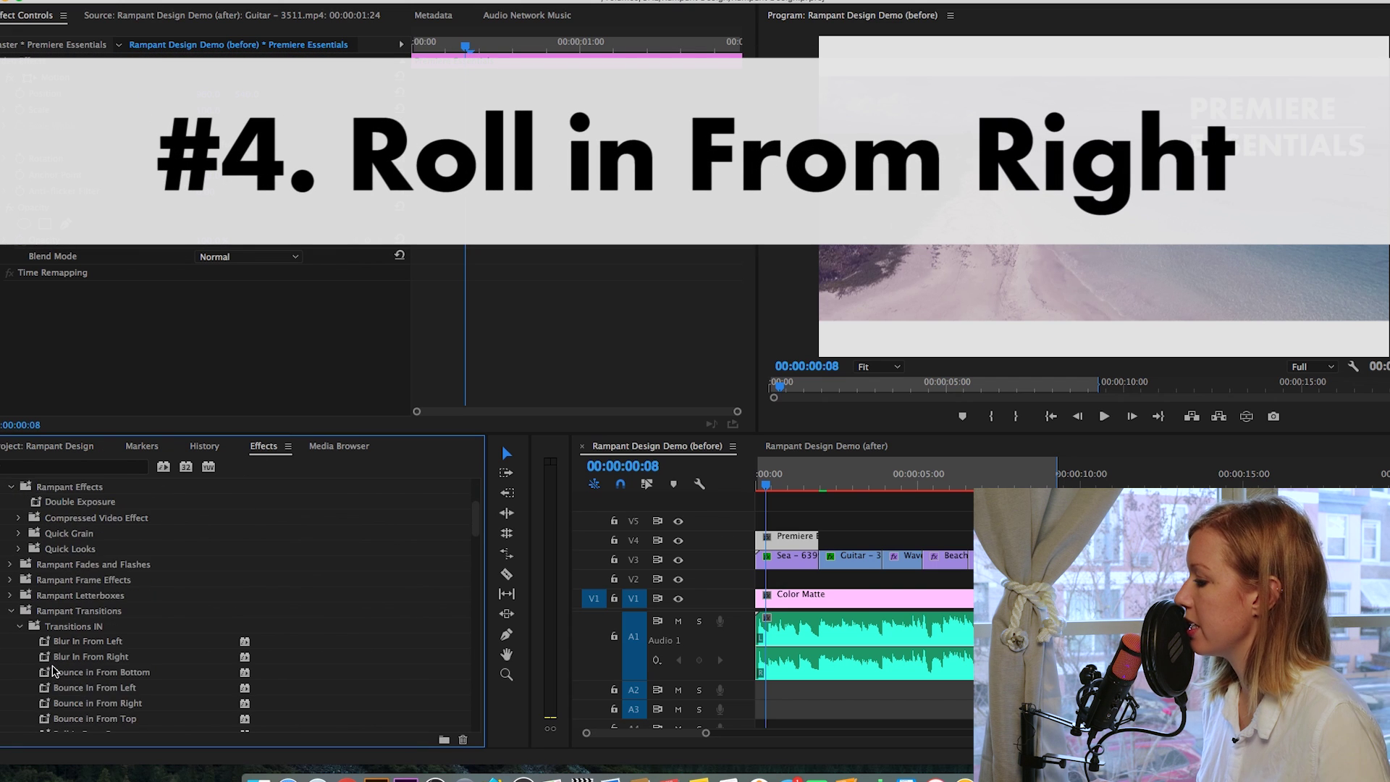
{"action": "scroll", "coordinate": [52, 671], "scroll_direction": "down", "scroll_amount": 2}
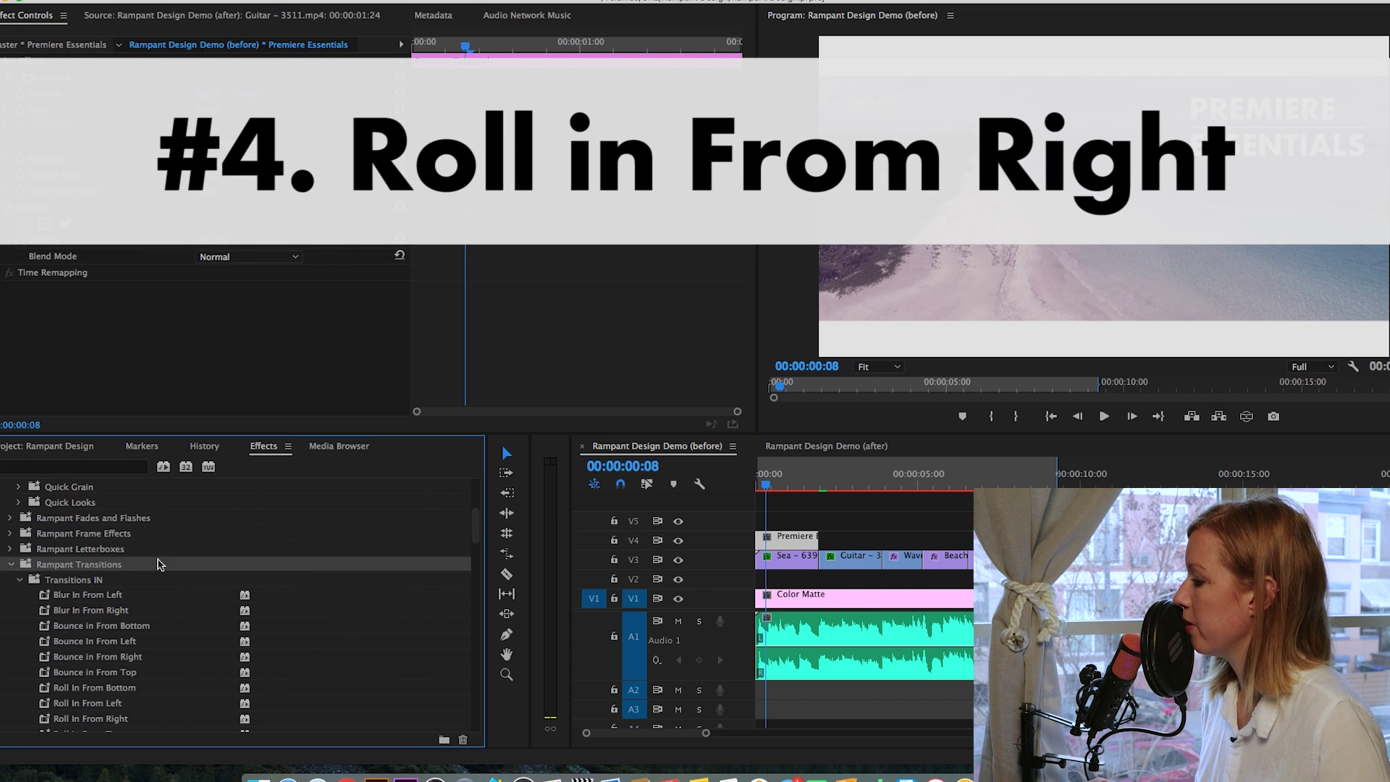
{"action": "left_click_drag", "start_coordinate": [475, 510], "coordinate": [475, 532]}
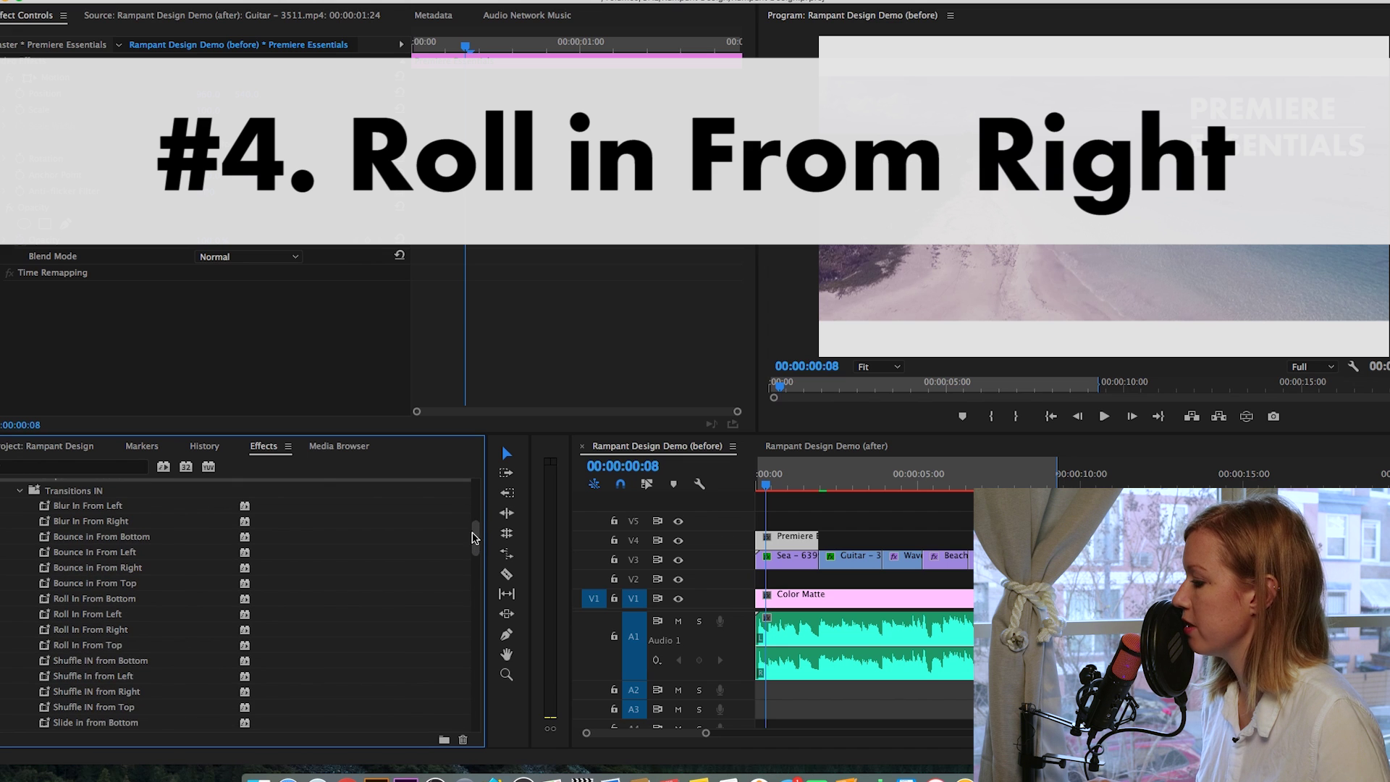
{"action": "left_click", "coordinate": [83, 637]}
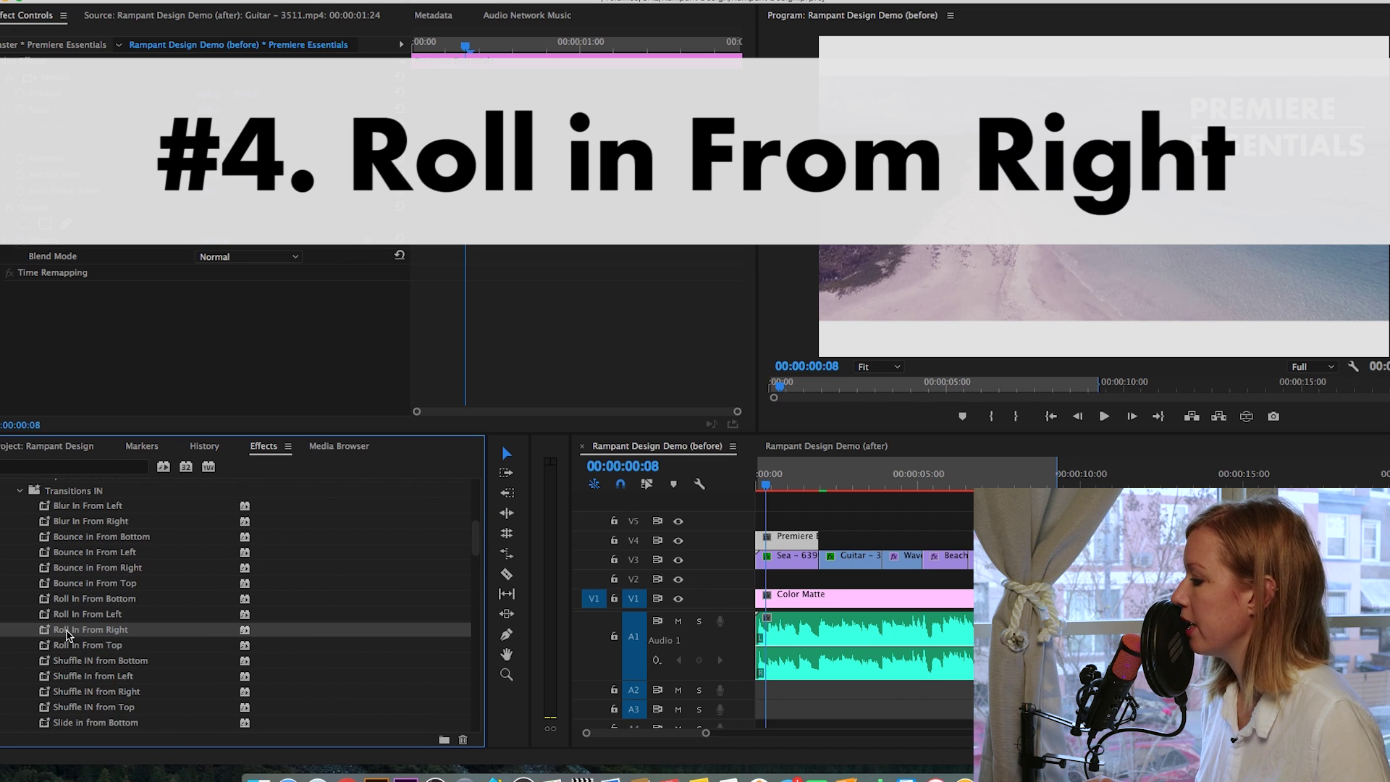
{"action": "left_click_drag", "start_coordinate": [51, 631], "coordinate": [771, 544]}
{"action": "key", "text": "Home"}
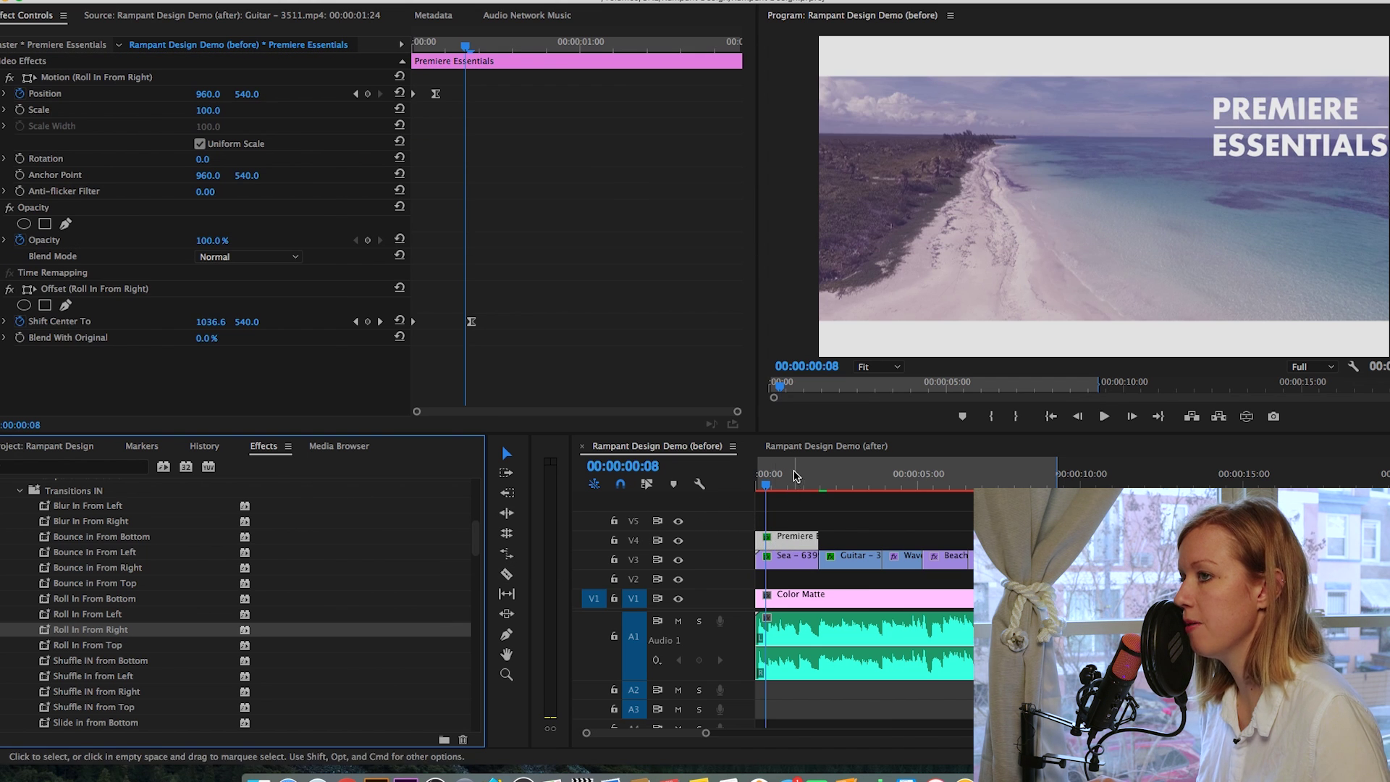
Move the title's second Offset Shift Center To keyframe earlier, in line with the second Position keyframe, and preview the roll-in.
{"action": "left_click", "coordinate": [58, 289]}
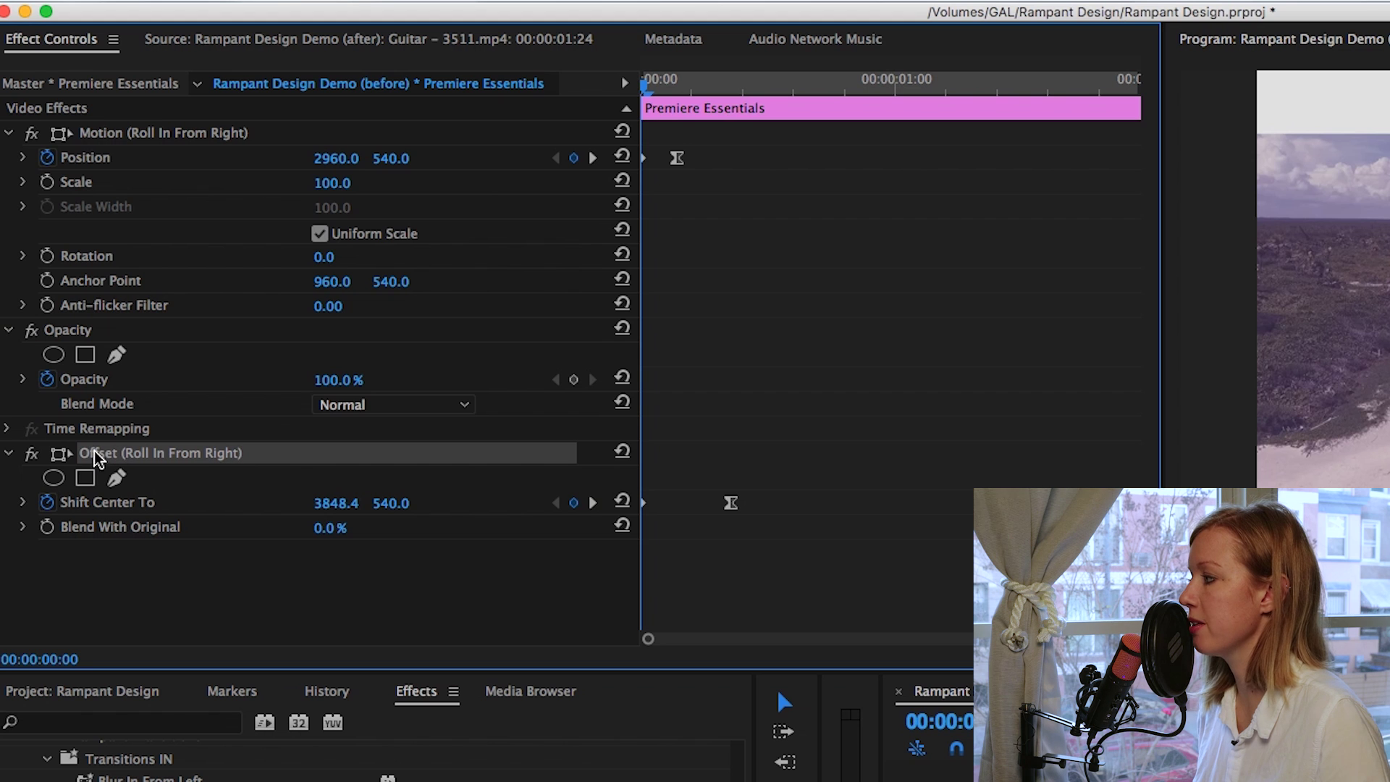
{"action": "left_click", "coordinate": [731, 504]}
{"action": "mouse_move", "coordinate": [732, 505]}
{"action": "left_mouse_down"}
{"action": "mouse_move", "coordinate": [668, 506]}
{"action": "mouse_move", "coordinate": [766, 516]}
{"action": "mouse_move", "coordinate": [720, 506]}
{"action": "left_mouse_up"}
{"action": "key", "text": "="}
{"action": "left_click", "coordinate": [721, 509]}
{"action": "left_click_drag", "start_coordinate": [710, 93], "coordinate": [671, 89]}
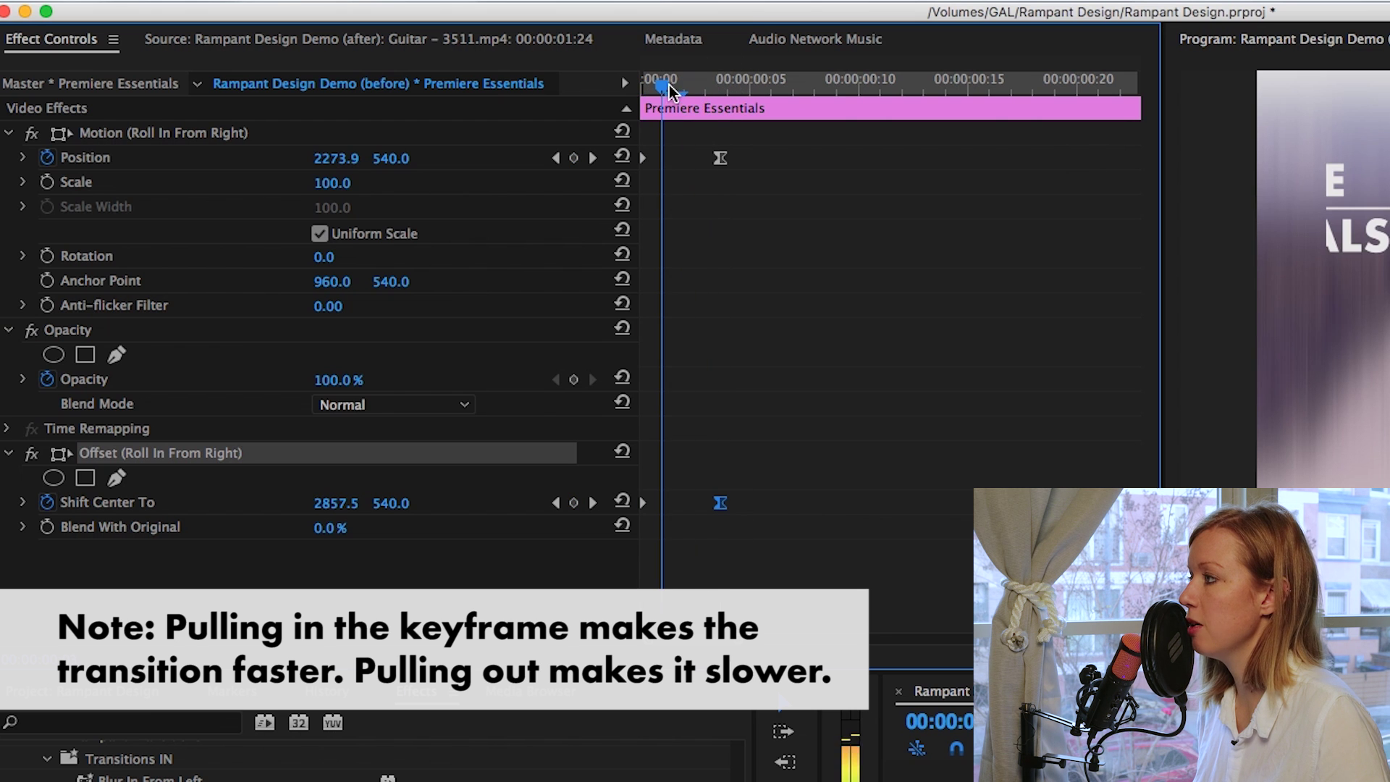
{"action": "key", "text": "space"}
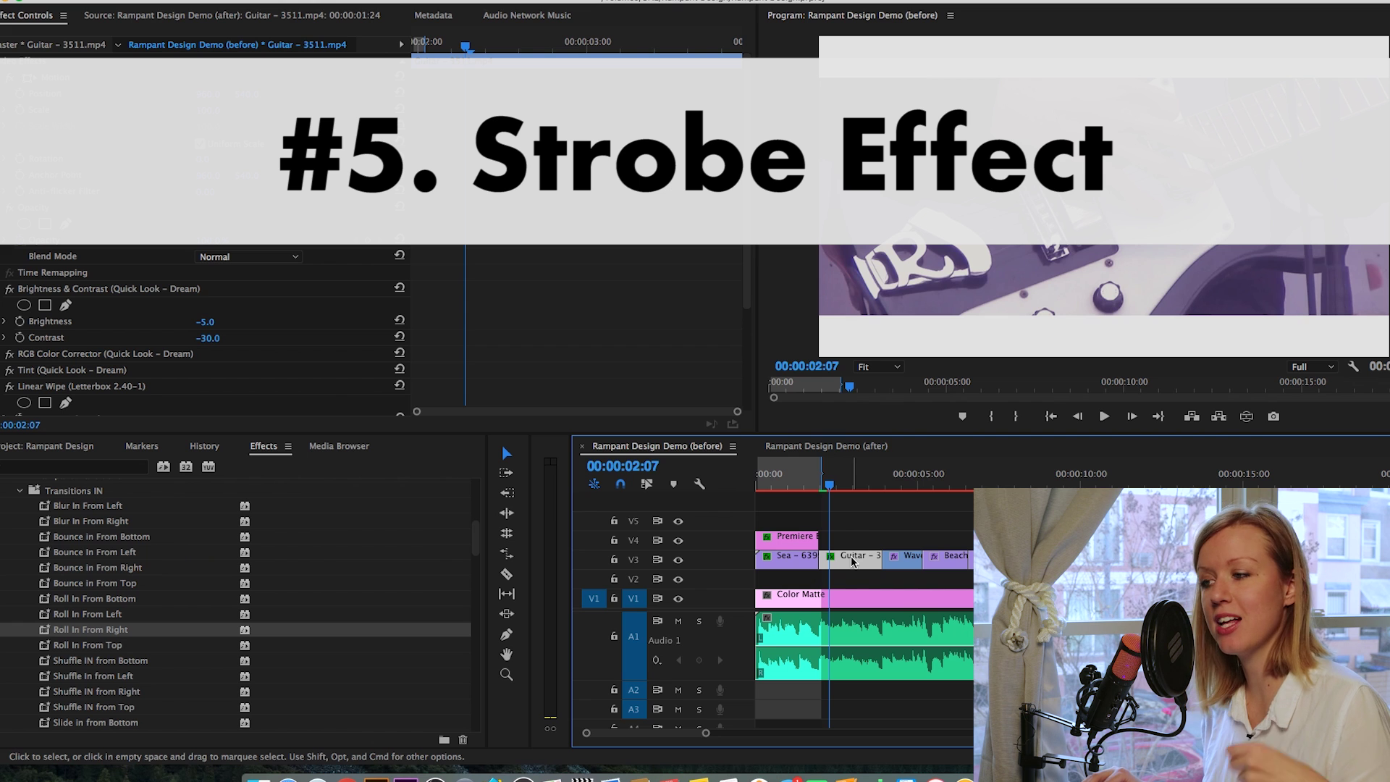
Apply the Strobe preset from Rampant Fades and Flashes to the Guitar – 3511.mp4 clip on V3.
{"action": "scroll", "coordinate": [8, 508], "scroll_direction": "up", "scroll_amount": 2}
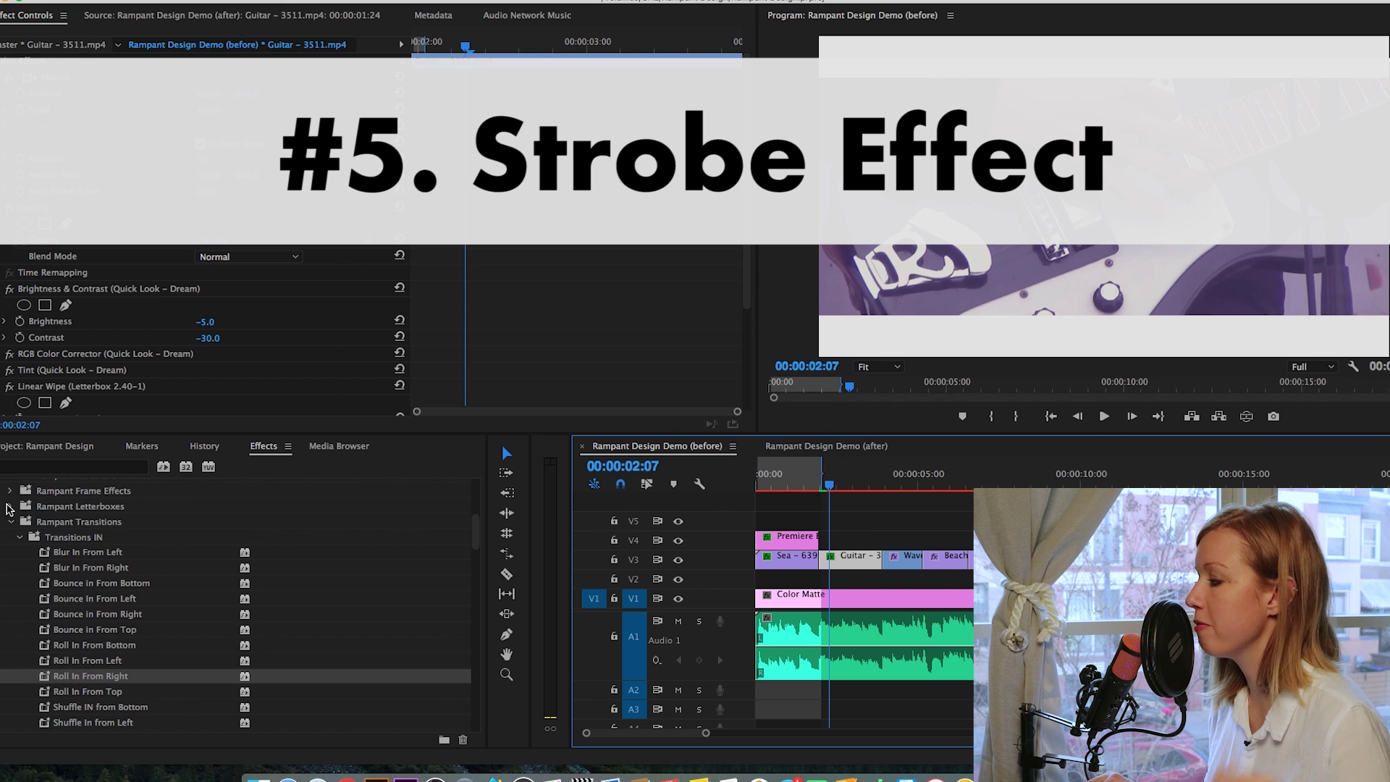
{"action": "left_click", "coordinate": [11, 522]}
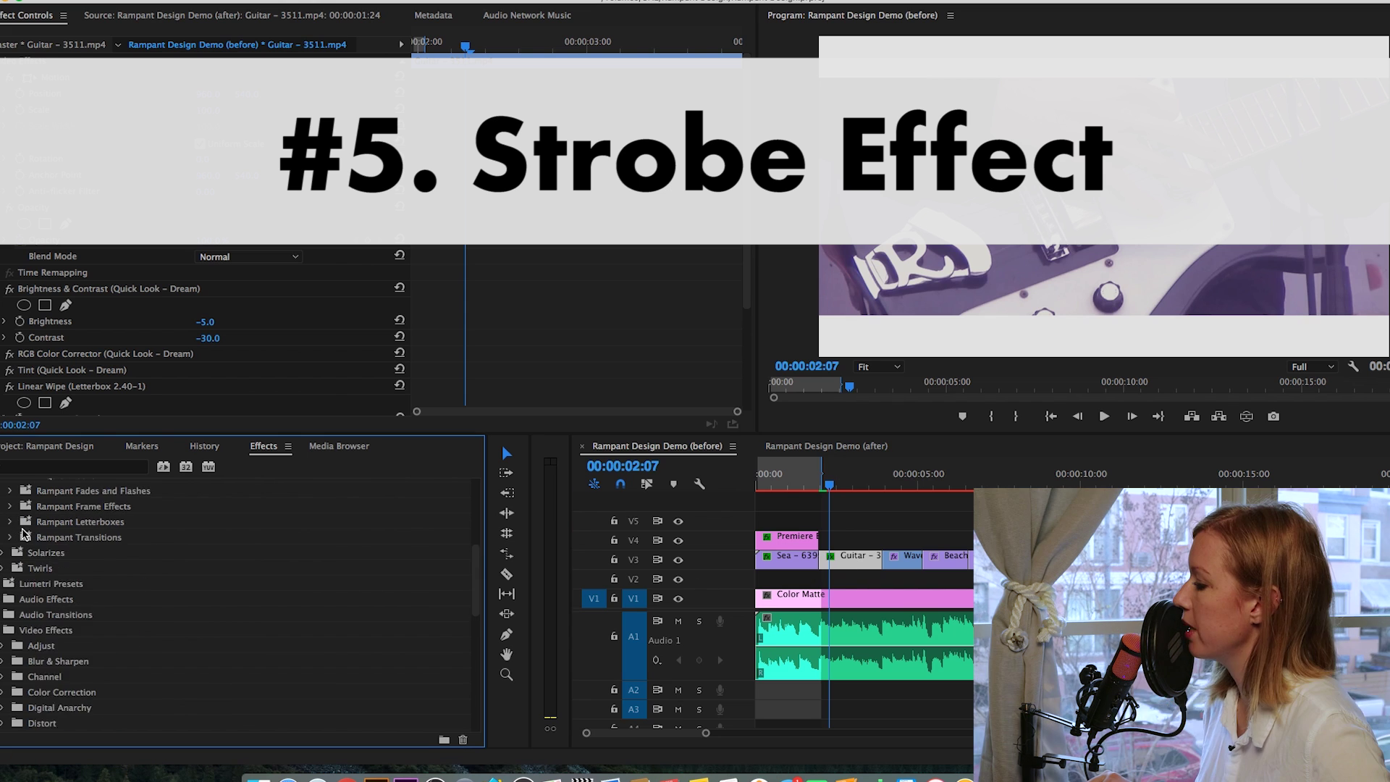
{"action": "scroll", "coordinate": [29, 516], "scroll_direction": "up", "scroll_amount": 2}
{"action": "scroll", "coordinate": [37, 528], "scroll_direction": "up", "scroll_amount": 2}
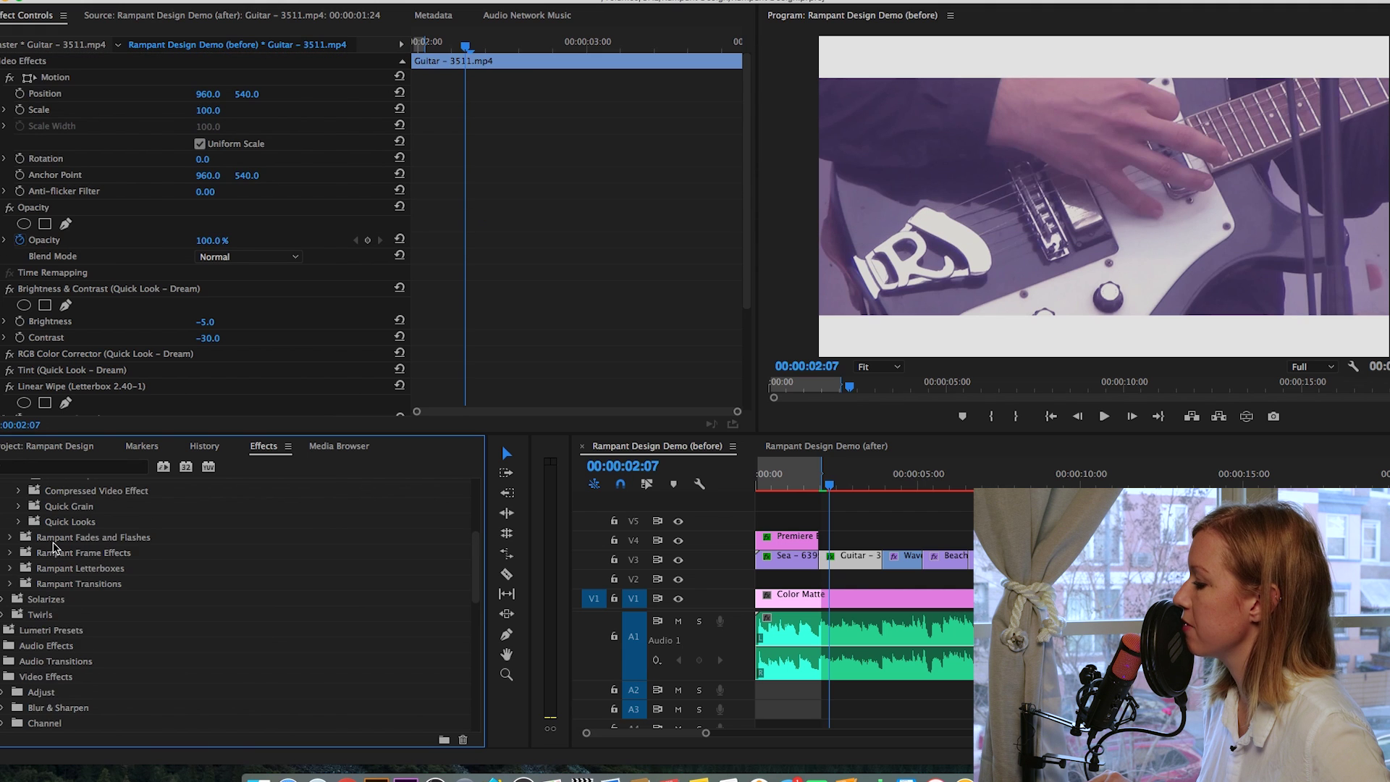
{"action": "double_click", "coordinate": [53, 554]}
{"action": "scroll", "coordinate": [72, 571], "scroll_direction": "down", "scroll_amount": 2}
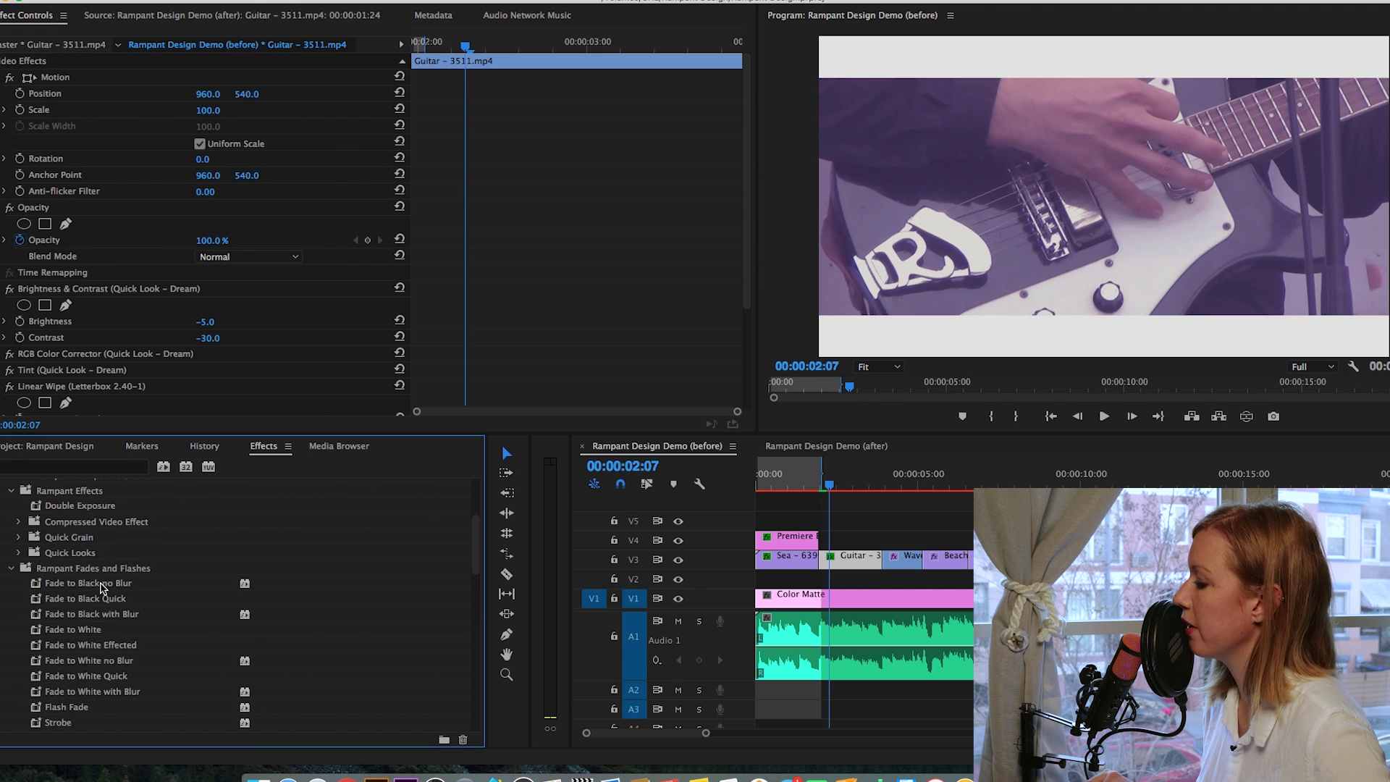
{"action": "scroll", "coordinate": [97, 590], "scroll_direction": "down", "scroll_amount": 1}
{"action": "left_click", "coordinate": [65, 635]}
{"action": "left_click_drag", "start_coordinate": [43, 635], "coordinate": [844, 558]}
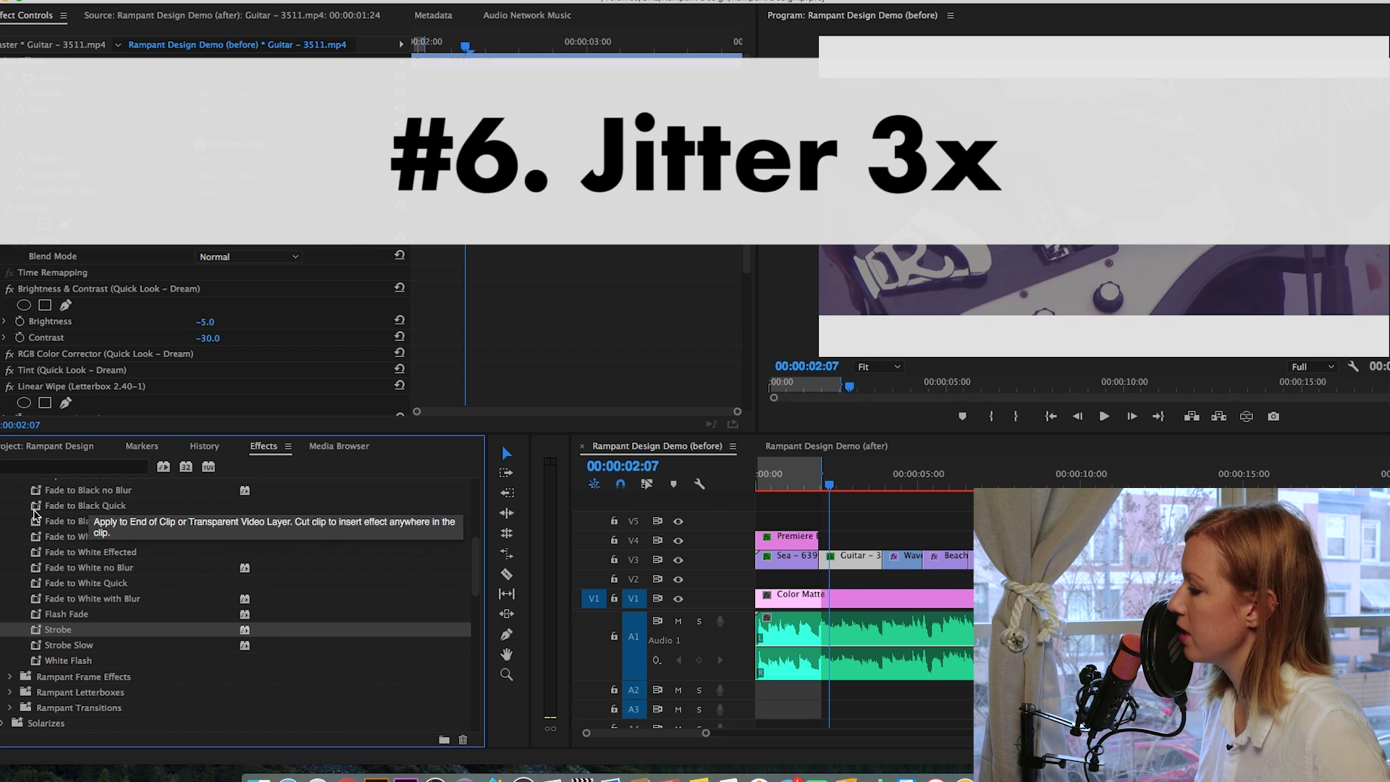
Apply the Jitter 3x preset from Rampant Bumps and Shakes to the Guitar – 3511.mp4 clip on V3 and move the playhead to 00:00:02:21.
{"action": "scroll", "coordinate": [38, 530], "scroll_direction": "up", "scroll_amount": 3}
{"action": "scroll", "coordinate": [40, 529], "scroll_direction": "up", "scroll_amount": 2}
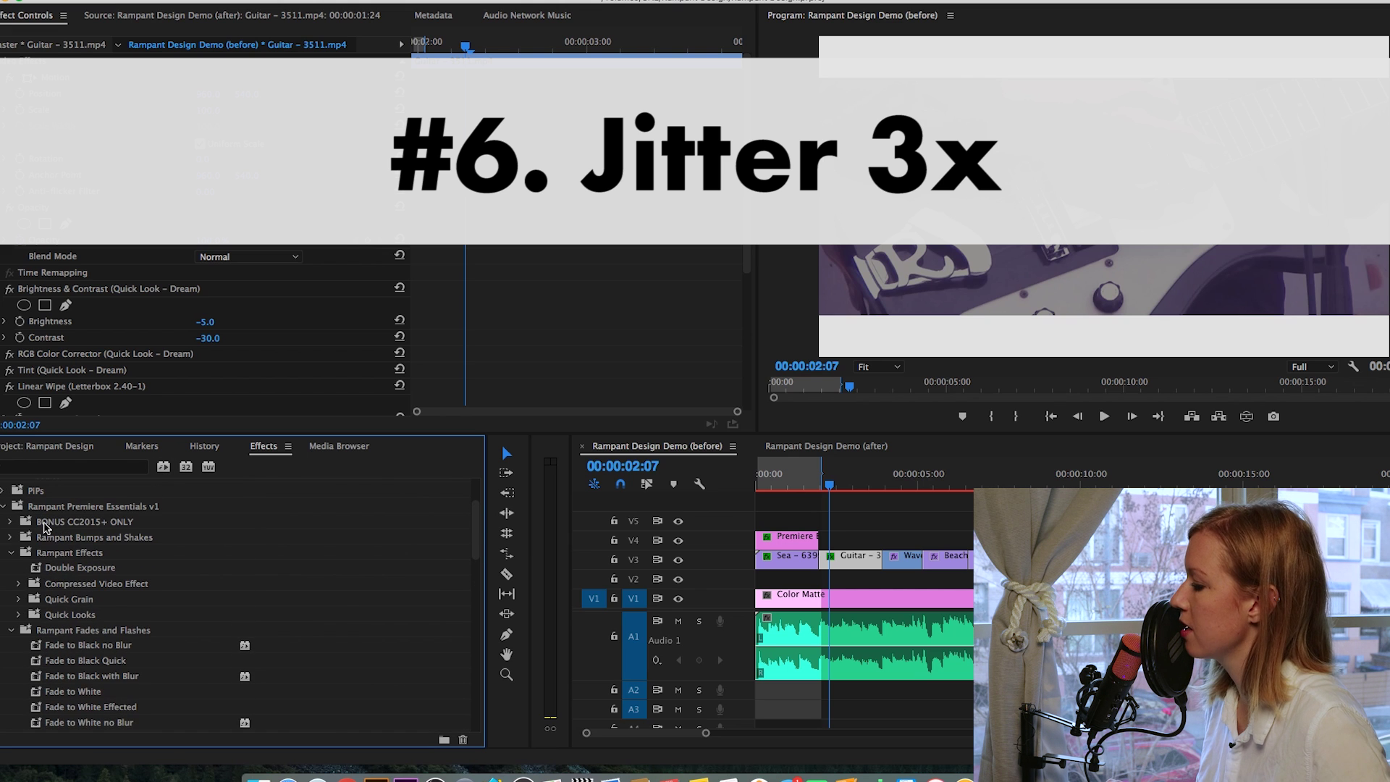
{"action": "left_click", "coordinate": [7, 538]}
{"action": "scroll", "coordinate": [72, 629], "scroll_direction": "down", "scroll_amount": 2}
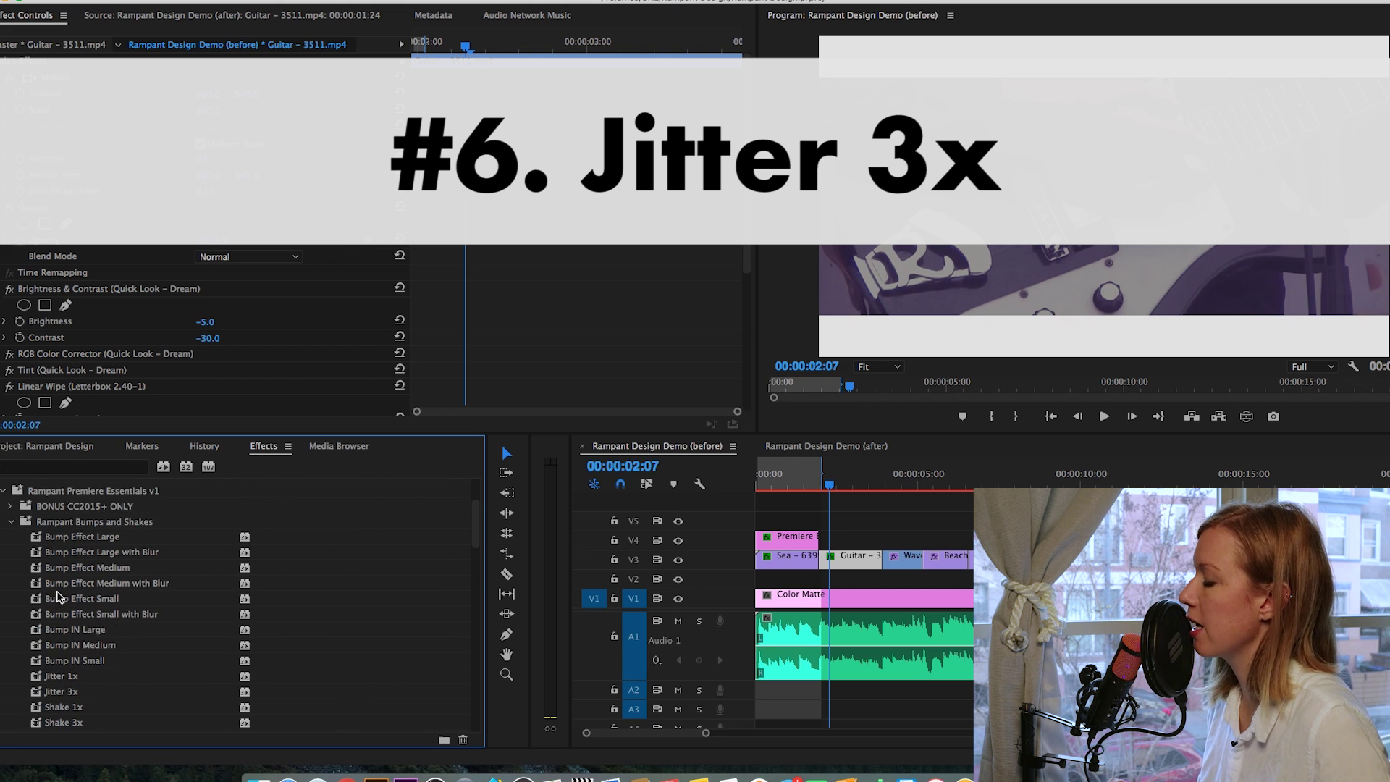
{"action": "left_click", "coordinate": [48, 651]}
{"action": "left_click_drag", "start_coordinate": [52, 652], "coordinate": [849, 561]}
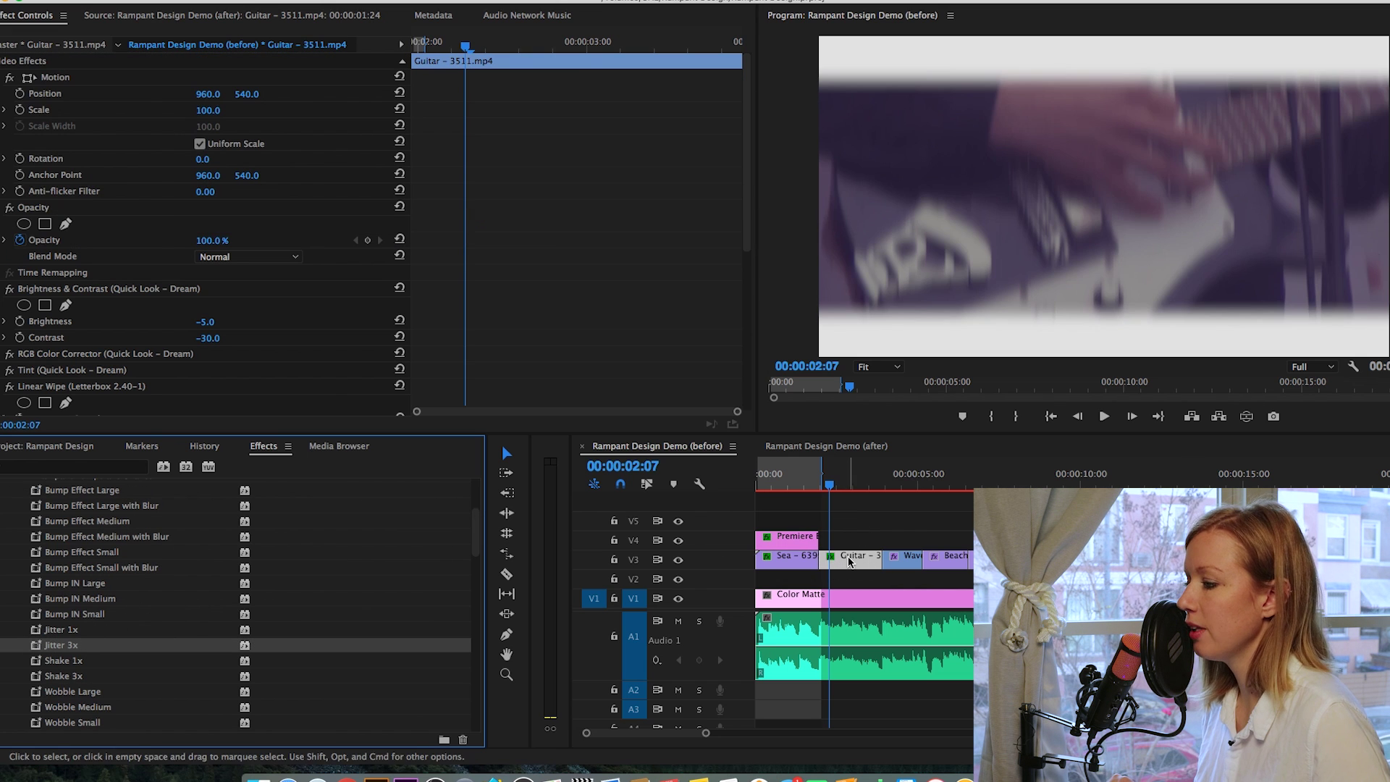
{"action": "left_click", "coordinate": [848, 495]}
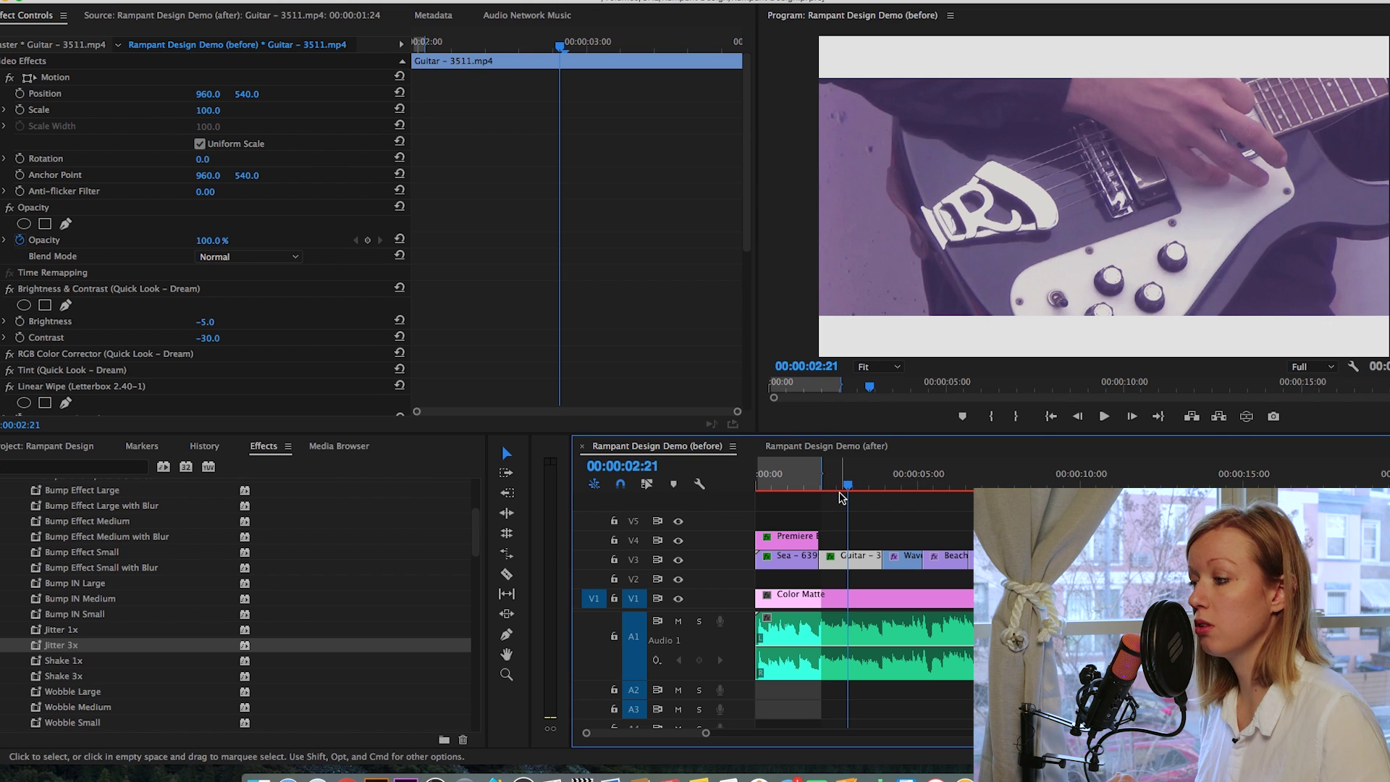
Check the split-screen in the Rampant Design Demo (after) sequence and duplicate the V3 guitar clip onto V4 in the (before) sequence.
{"action": "left_click", "coordinate": [825, 446]}
{"action": "left_click", "coordinate": [782, 474]}
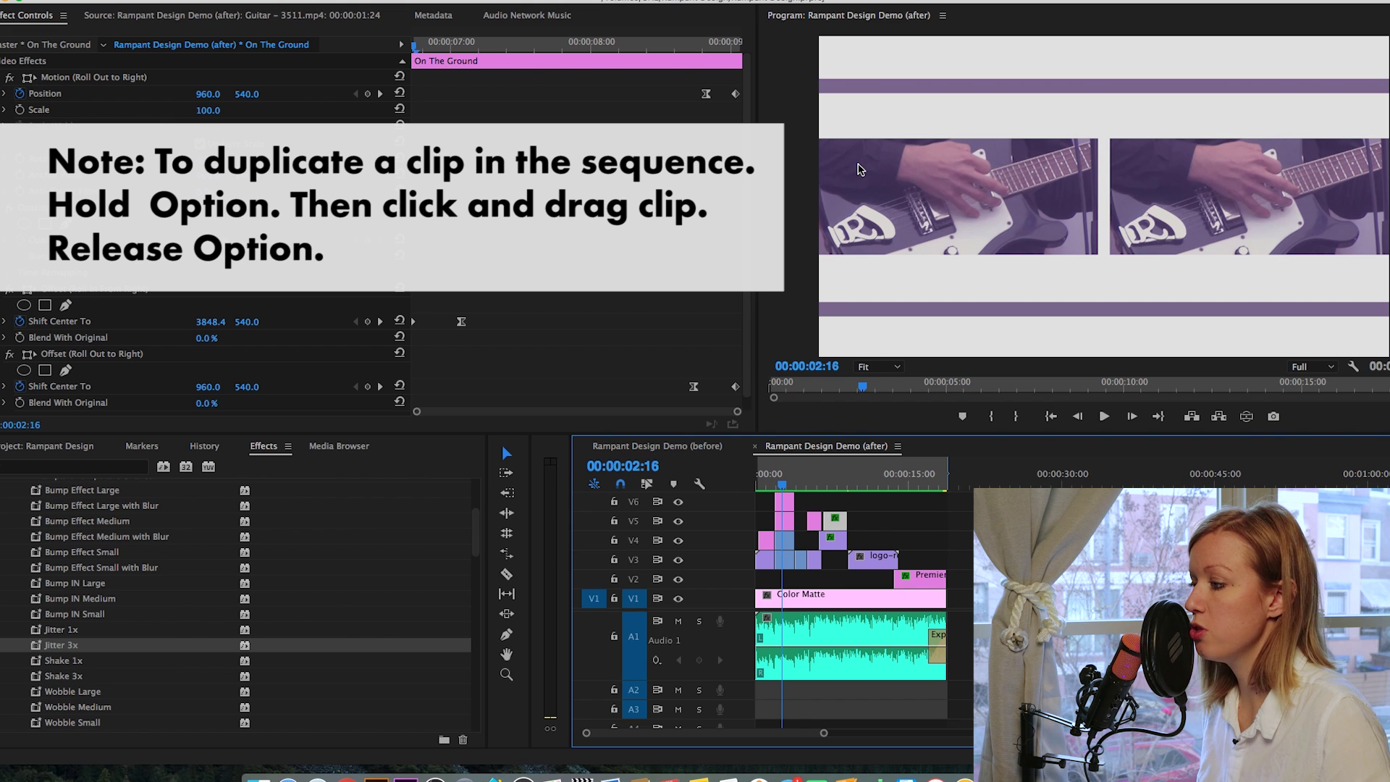
{"action": "left_click", "coordinate": [713, 454]}
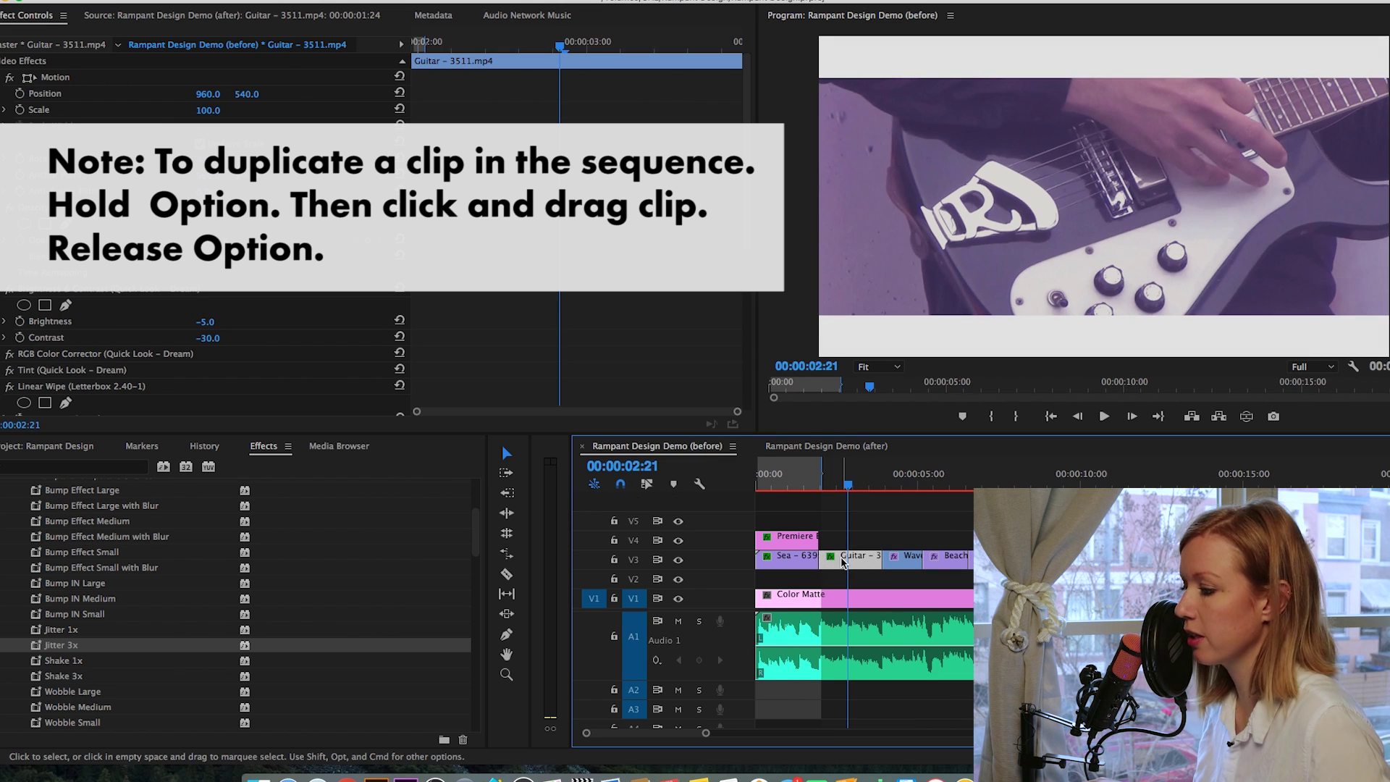
{"action": "left_click_drag", "start_coordinate": [848, 569], "coordinate": [851, 543]}
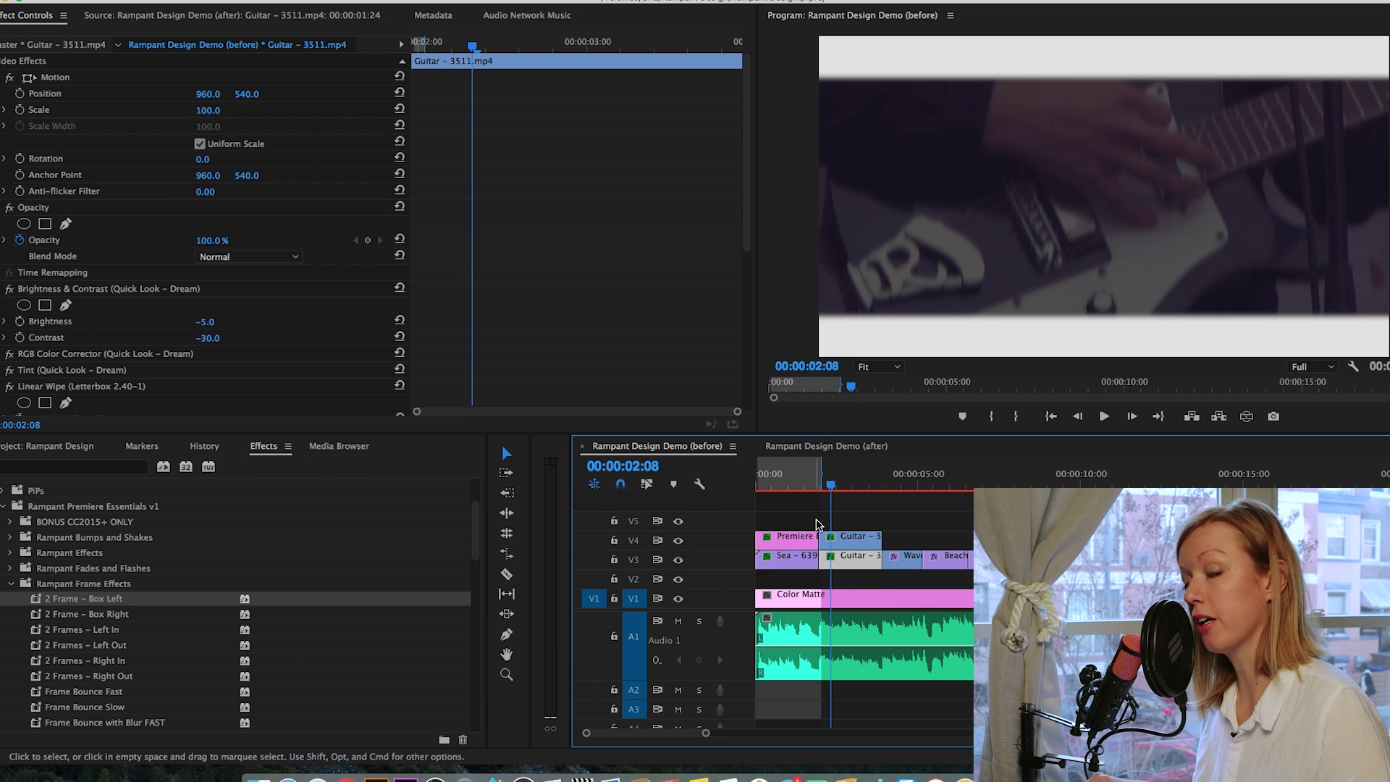
Apply the 2 Frames – Left In preset to the V4 guitar clip and 2 Frames – Right In to the V3 one, previewing up to 00:00:03:01.
{"action": "left_click", "coordinate": [848, 545]}
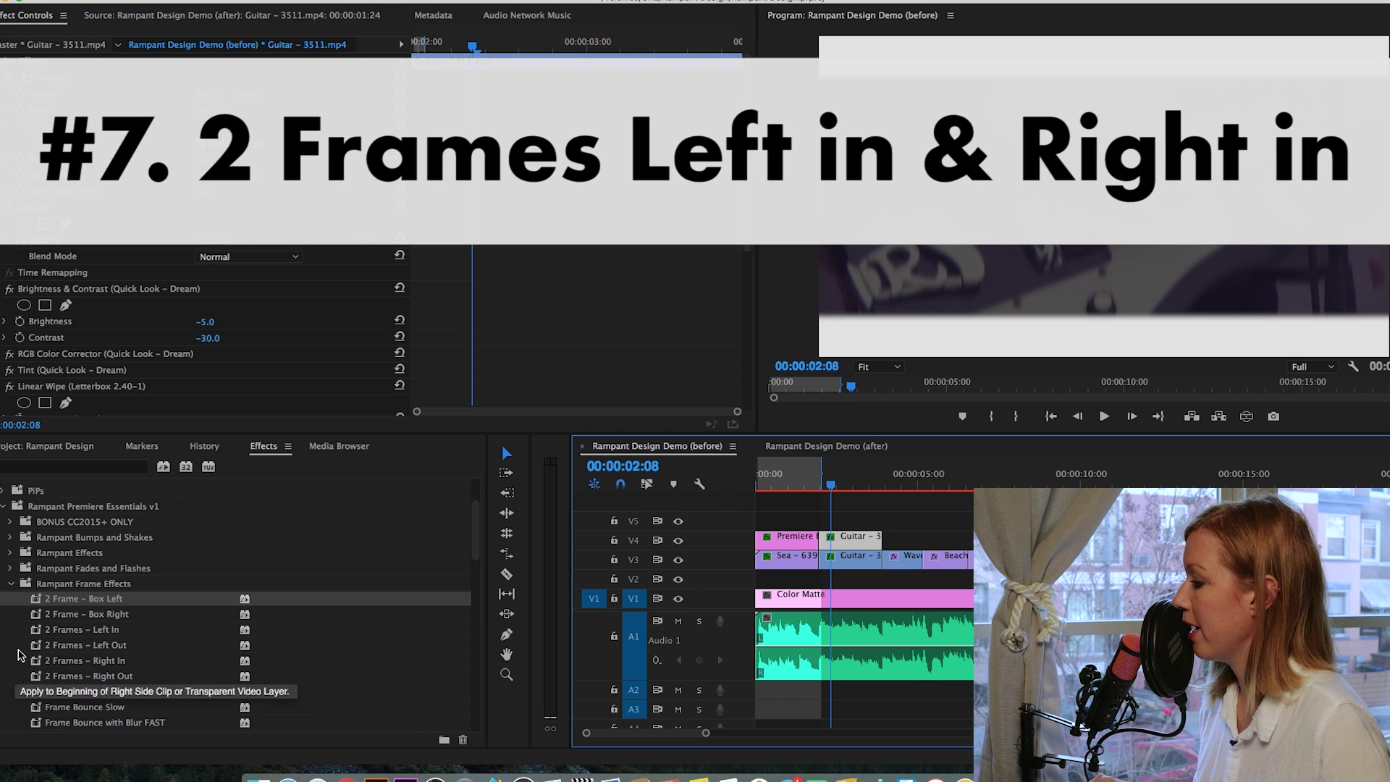
{"action": "left_click_drag", "start_coordinate": [45, 600], "coordinate": [1220, 483]}
{"action": "left_click_drag", "start_coordinate": [1328, 351], "coordinate": [1192, 360]}
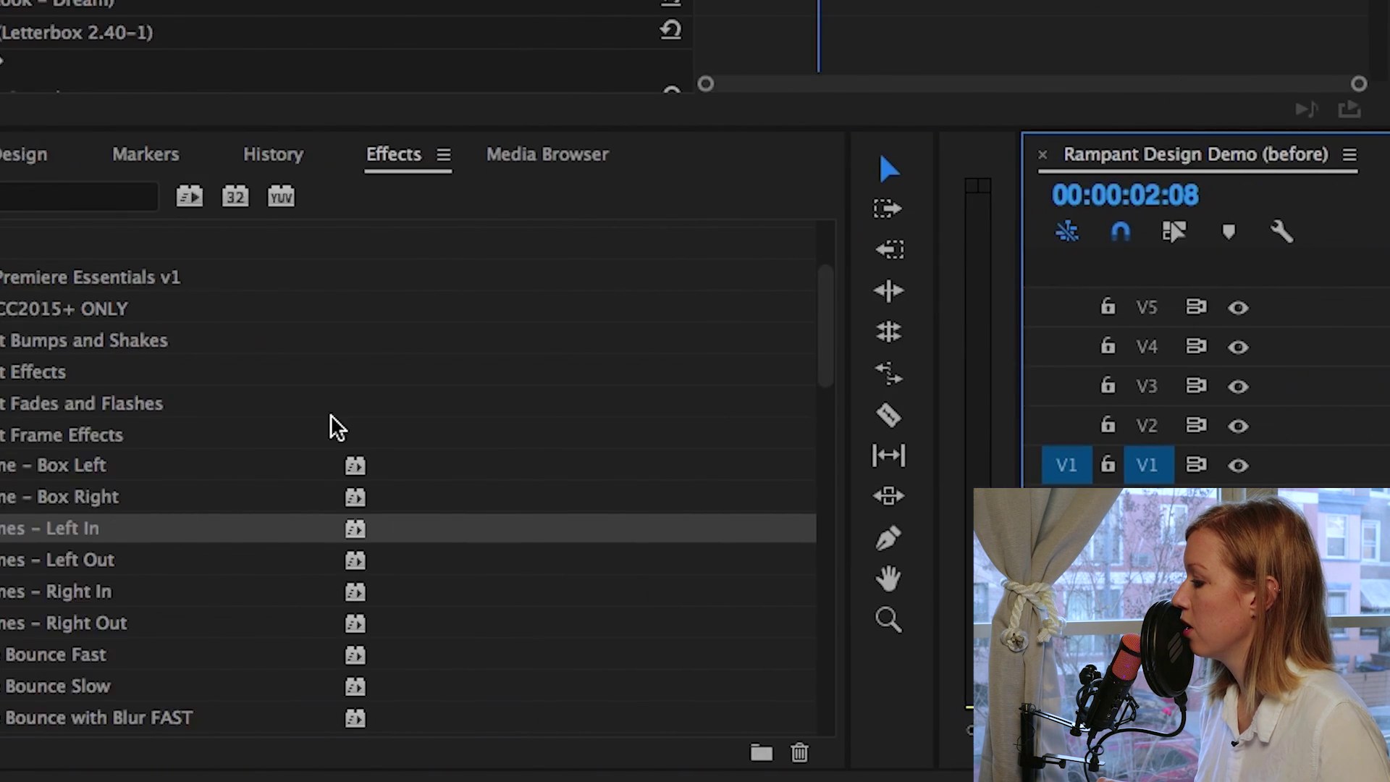
{"action": "left_click_drag", "start_coordinate": [97, 592], "coordinate": [804, 407]}
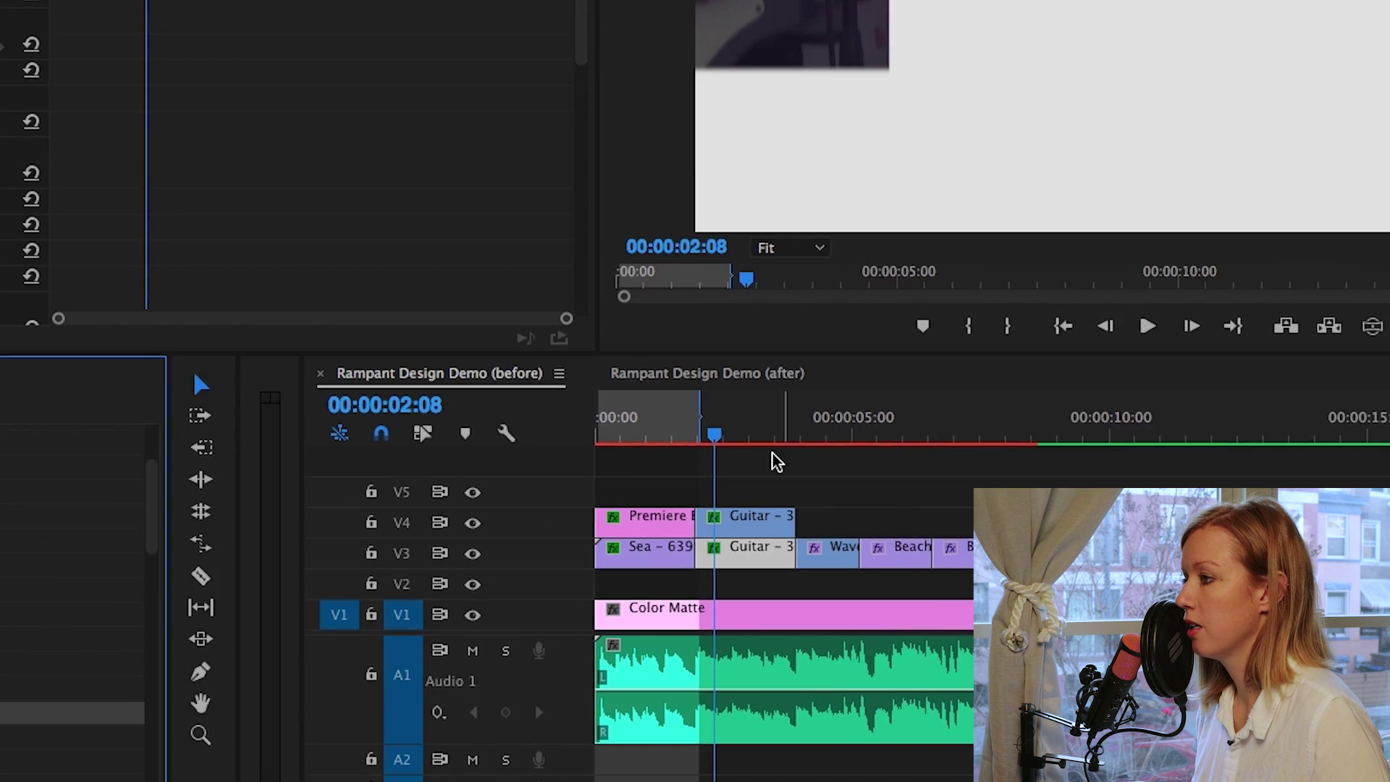
{"action": "left_click", "coordinate": [799, 264]}
{"action": "left_click_drag", "start_coordinate": [610, 604], "coordinate": [649, 607]}
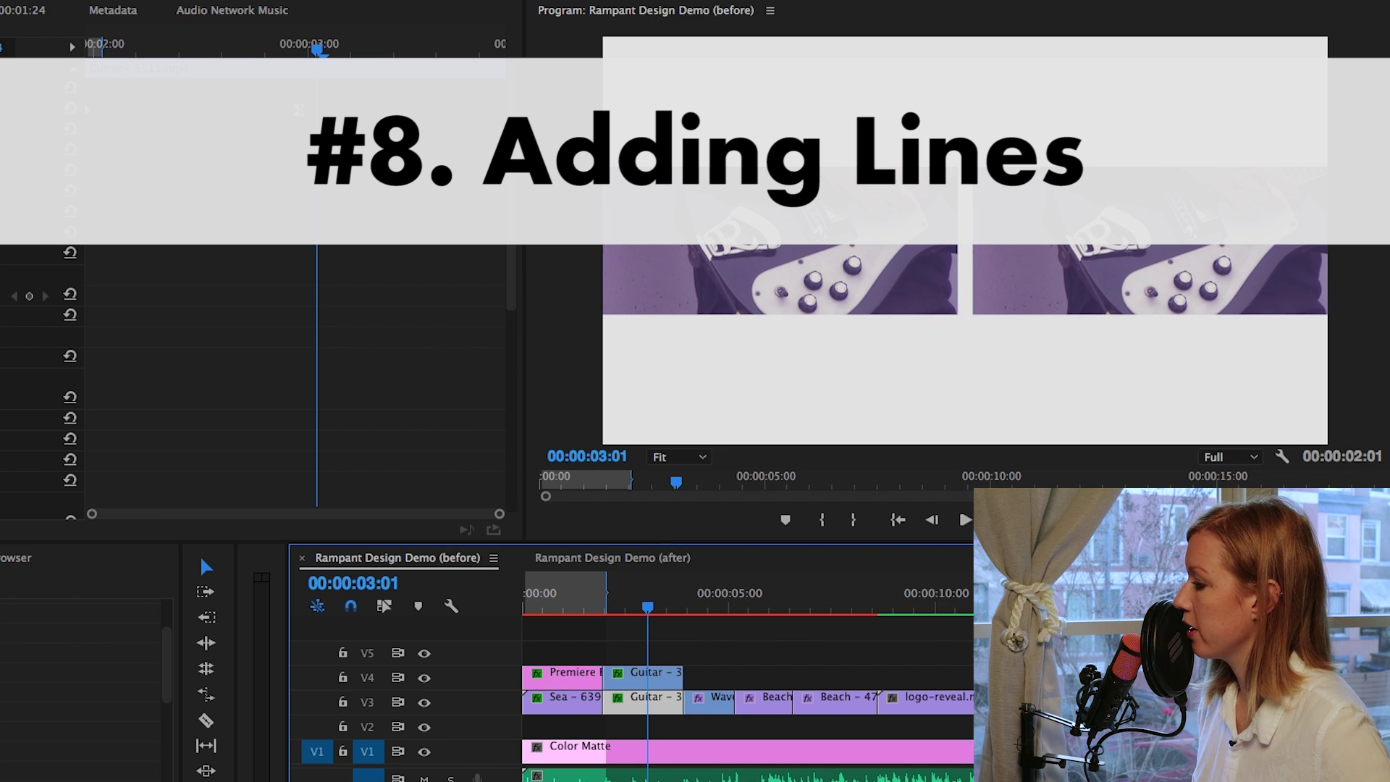
Place the line top graphic on V5 and the line bottom graphic on V6, directly above the stacked guitar clips.
{"action": "left_click", "coordinate": [41, 587]}
{"action": "left_click", "coordinate": [86, 607]}
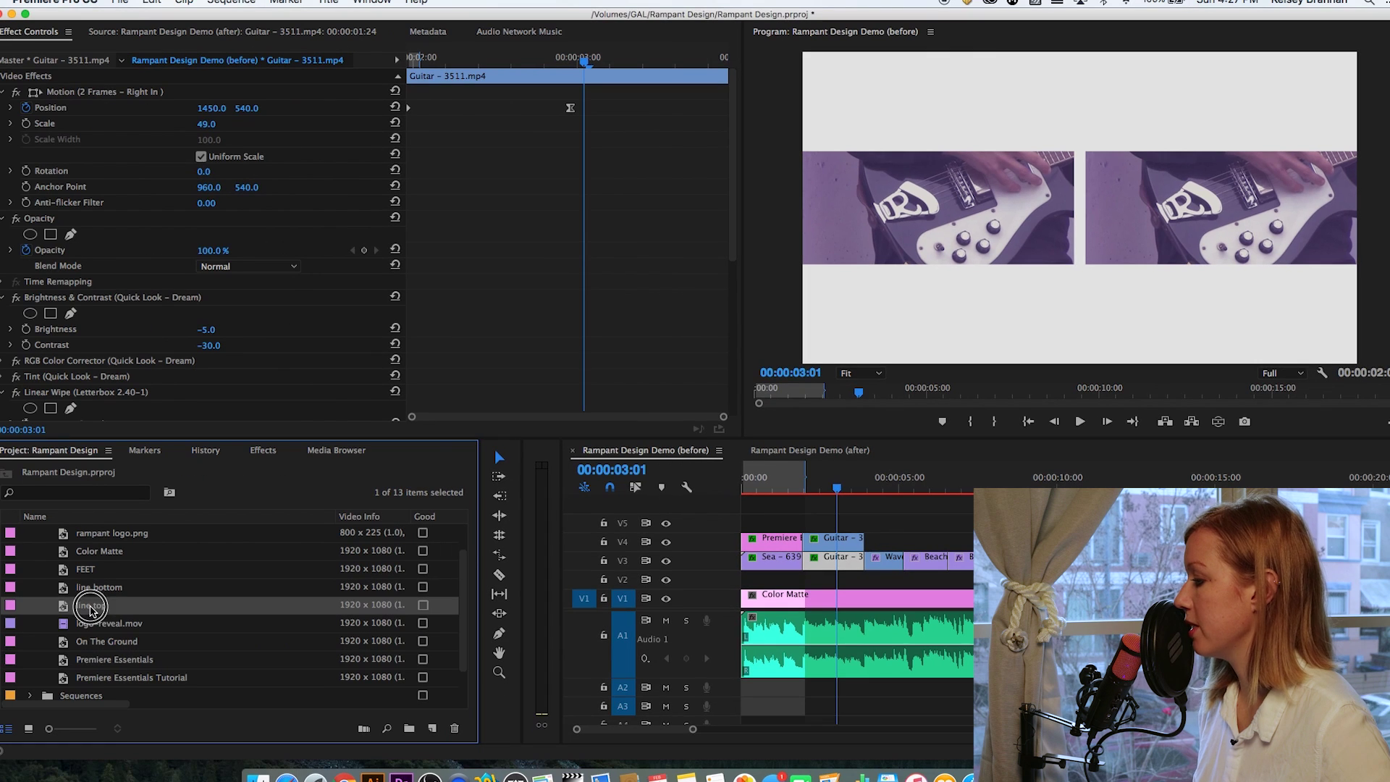
{"action": "left_click_drag", "start_coordinate": [65, 612], "coordinate": [863, 526]}
{"action": "left_click_drag", "start_coordinate": [68, 589], "coordinate": [862, 507]}
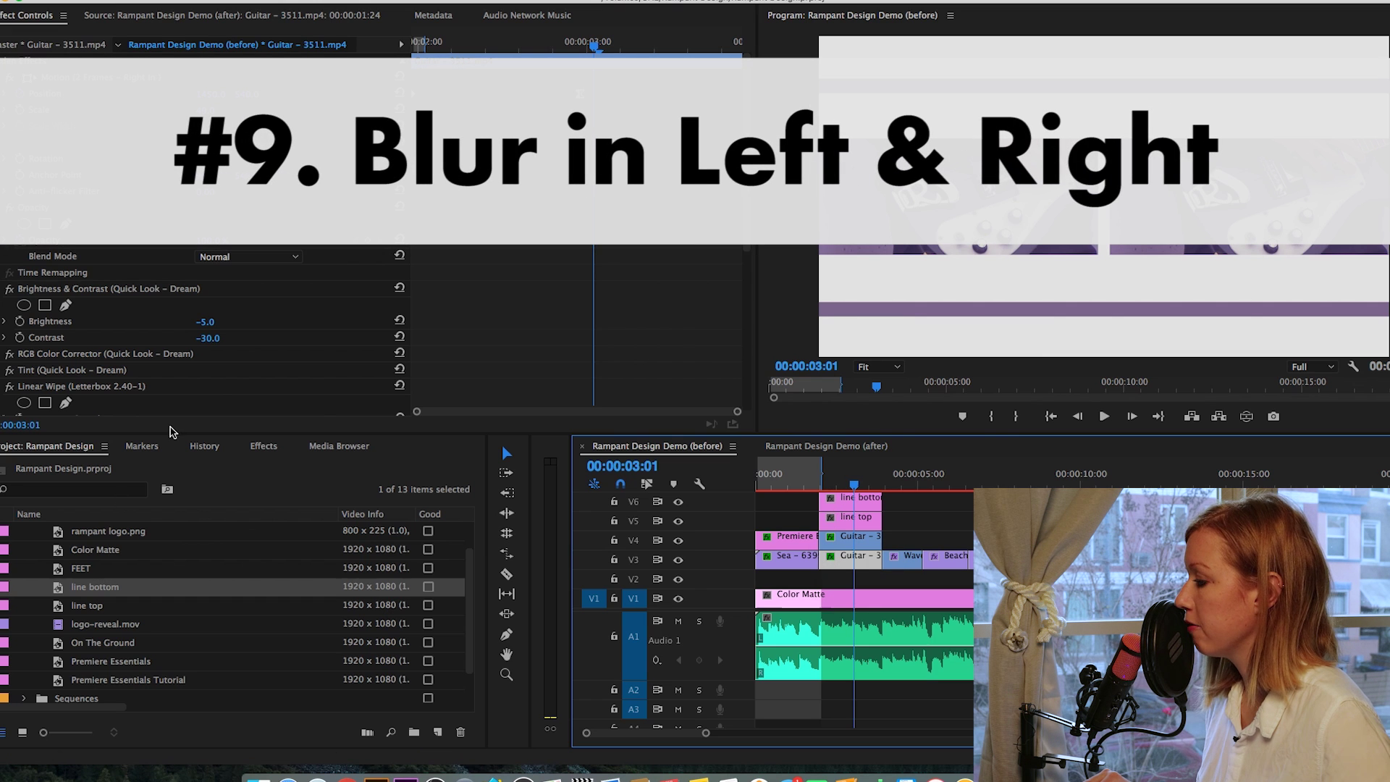
Apply the Blur In From Left preset from Rampant Transitions, Transitions IN, to the line bottom graphic on V6.
{"action": "left_click", "coordinate": [276, 445]}
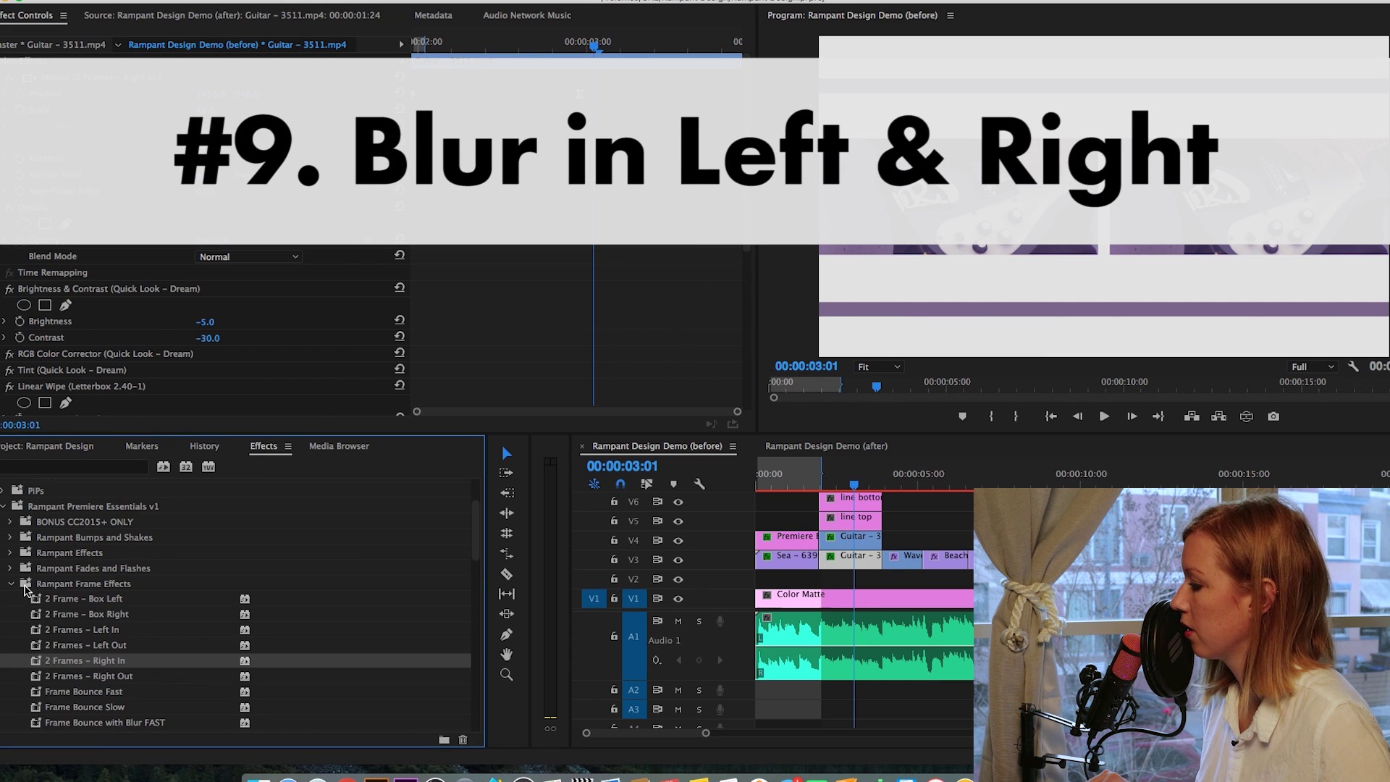
{"action": "left_click", "coordinate": [12, 583]}
{"action": "left_click", "coordinate": [21, 615]}
{"action": "left_click", "coordinate": [20, 629]}
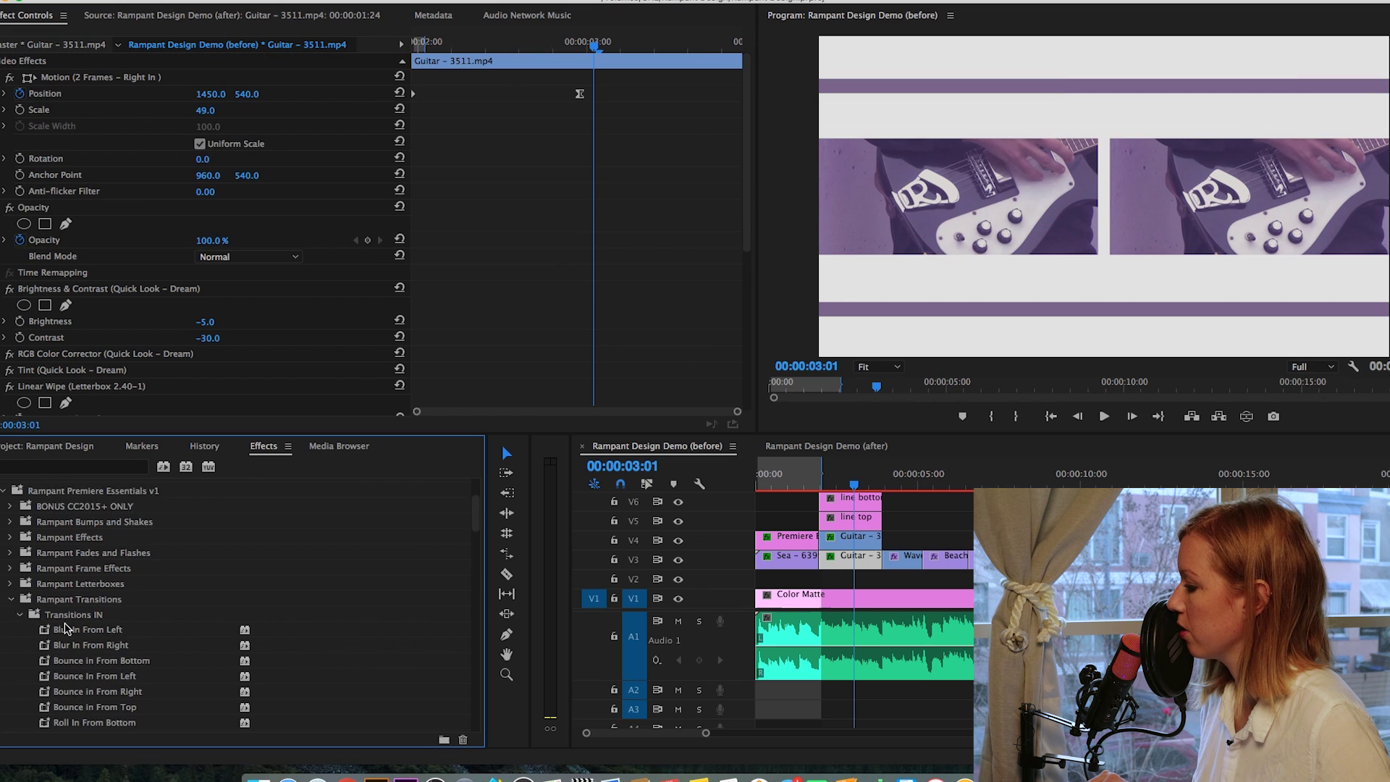
{"action": "scroll", "coordinate": [69, 629], "scroll_direction": "down", "scroll_amount": 2}
{"action": "left_click", "coordinate": [74, 554]}
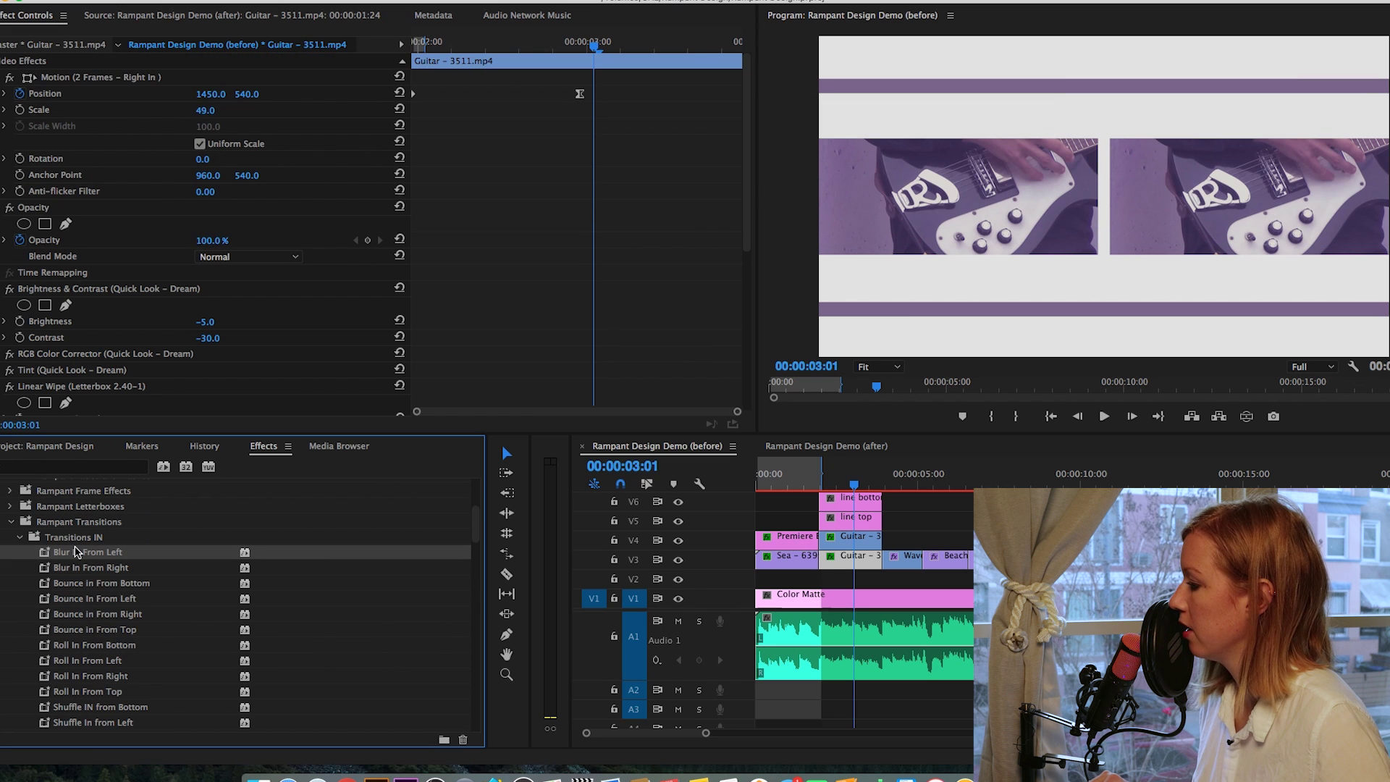
{"action": "left_click_drag", "start_coordinate": [74, 558], "coordinate": [854, 504]}
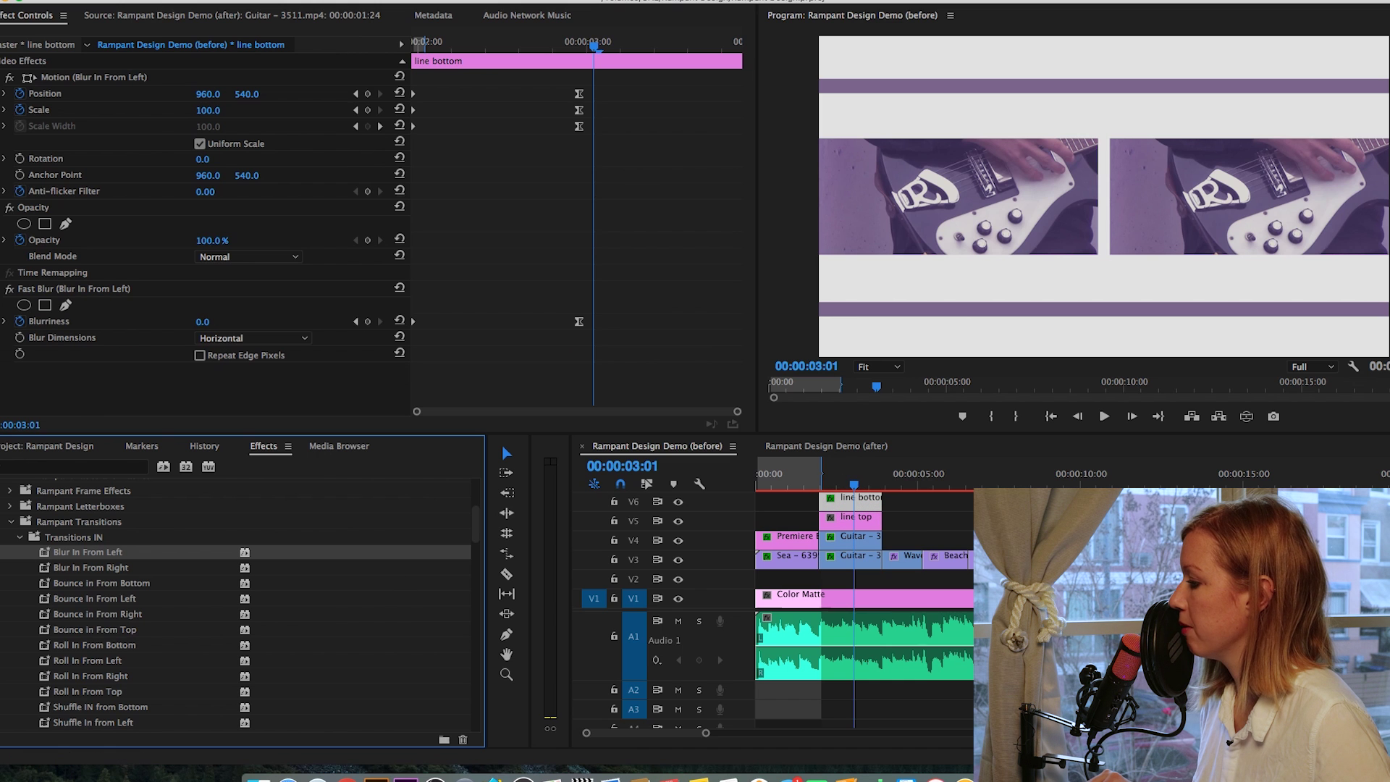
Apply the Blur In From Right preset to the line top graphic on V5 and preview the lines coming in.
{"action": "left_click", "coordinate": [76, 568]}
{"action": "left_click_drag", "start_coordinate": [76, 568], "coordinate": [872, 497]}
{"action": "left_click", "coordinate": [825, 483]}
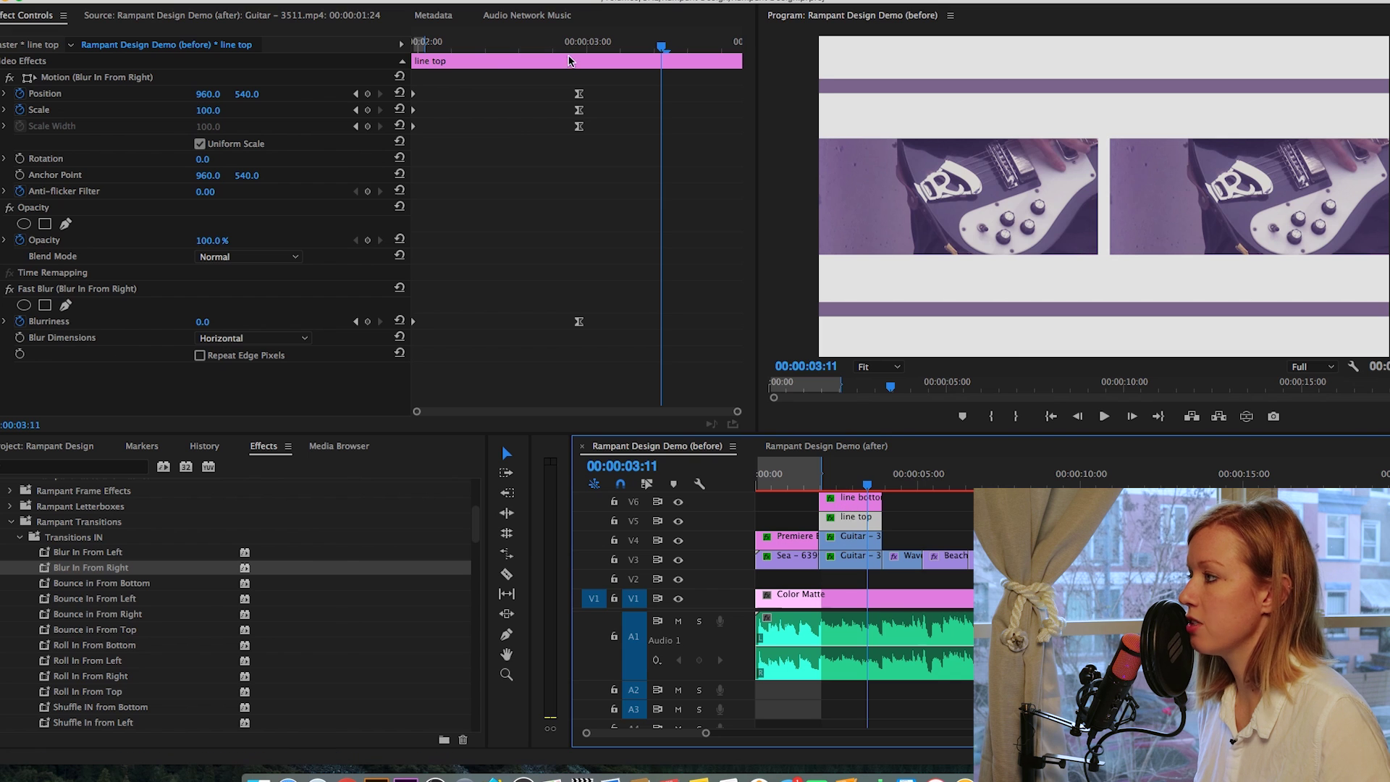
Speed up both line animations by moving the end keyframes of line top and line bottom earlier to 00:00:02:11.
{"action": "left_click_drag", "start_coordinate": [569, 61], "coordinate": [579, 58]}
{"action": "left_click_drag", "start_coordinate": [601, 325], "coordinate": [495, 72]}
{"action": "left_click", "coordinate": [860, 507]}
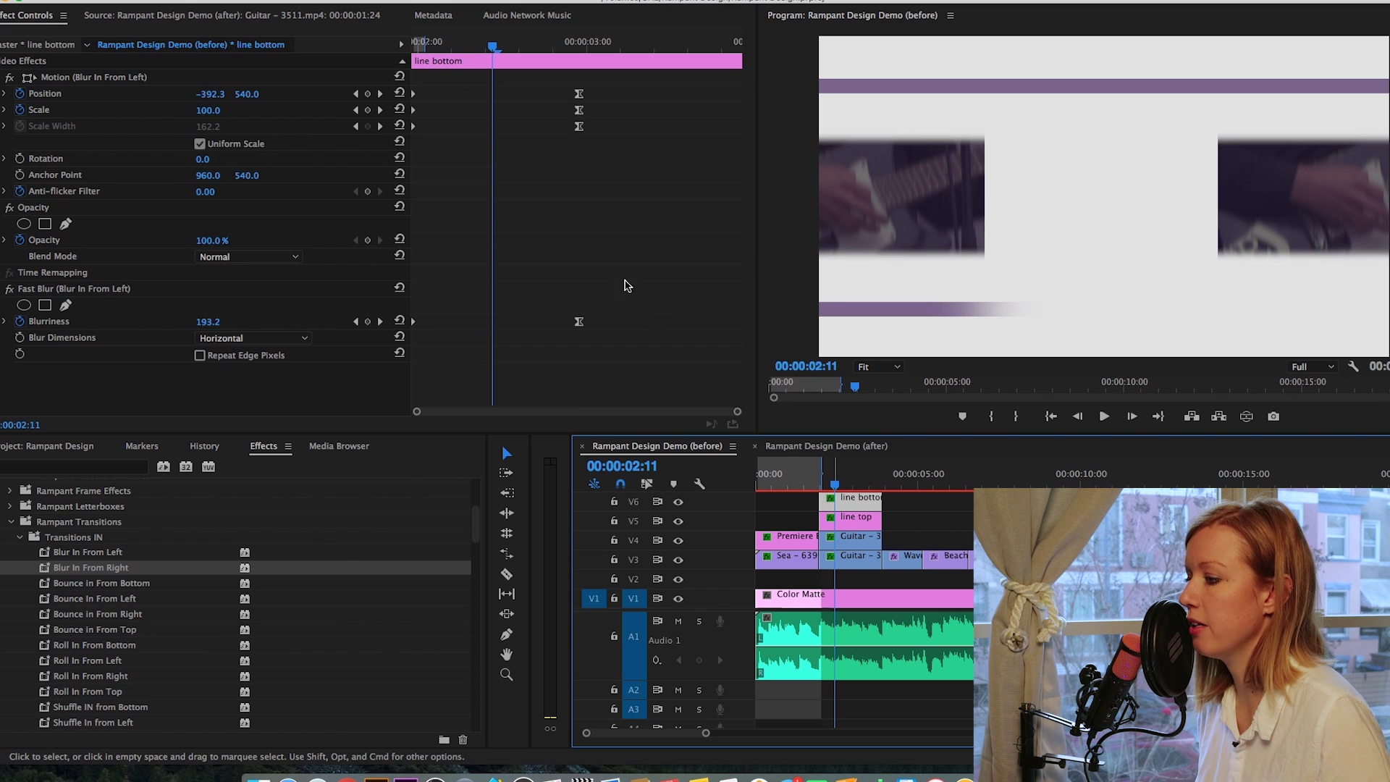
{"action": "left_click_drag", "start_coordinate": [606, 342], "coordinate": [491, 98]}
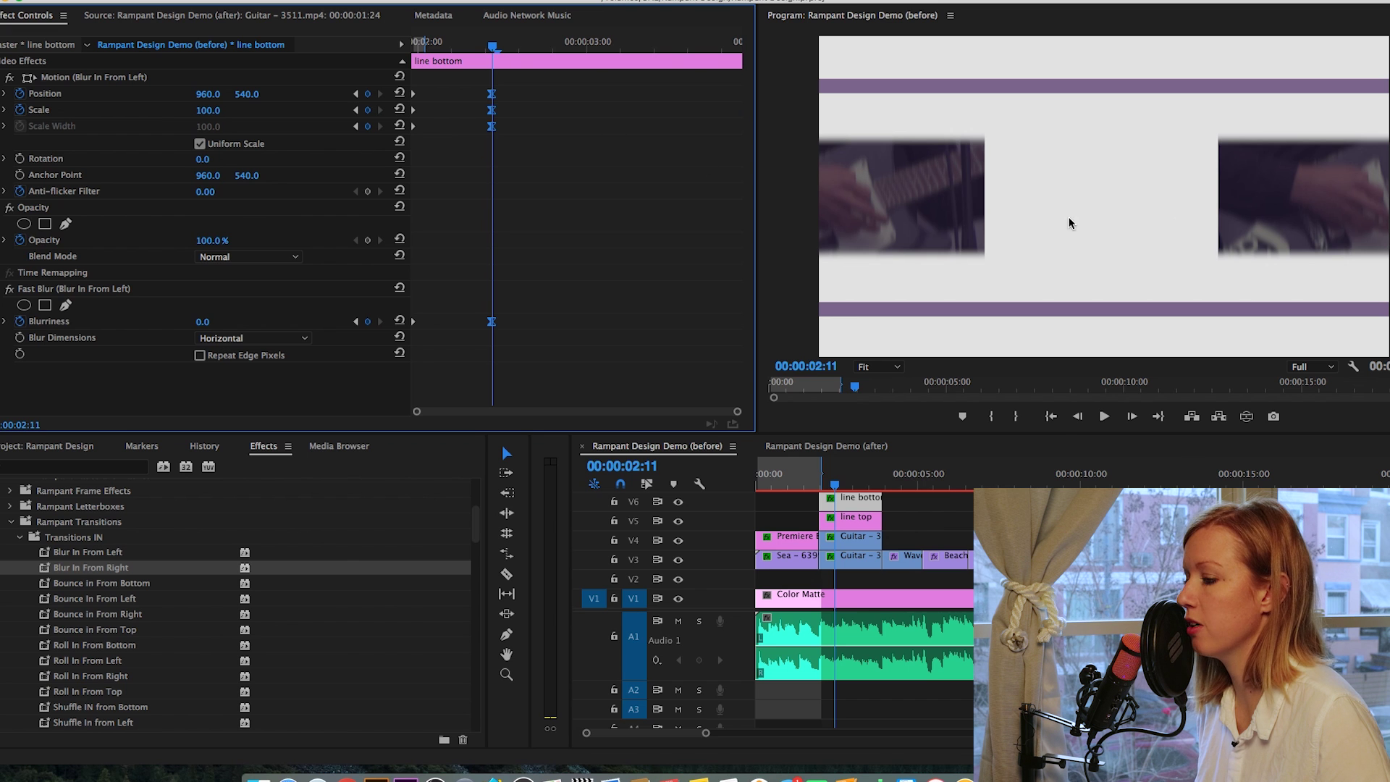
Apply the Bump Effect Large with Blur preset to the Wave – 7487.mp4 clip on V3 and move the playhead to 00:00:04:21.
{"action": "mouse_move", "coordinate": [867, 476]}
{"action": "left_mouse_down"}
{"action": "mouse_move", "coordinate": [888, 425]}
{"action": "mouse_move", "coordinate": [889, 485]}
{"action": "left_mouse_up"}
{"action": "left_click", "coordinate": [899, 564]}
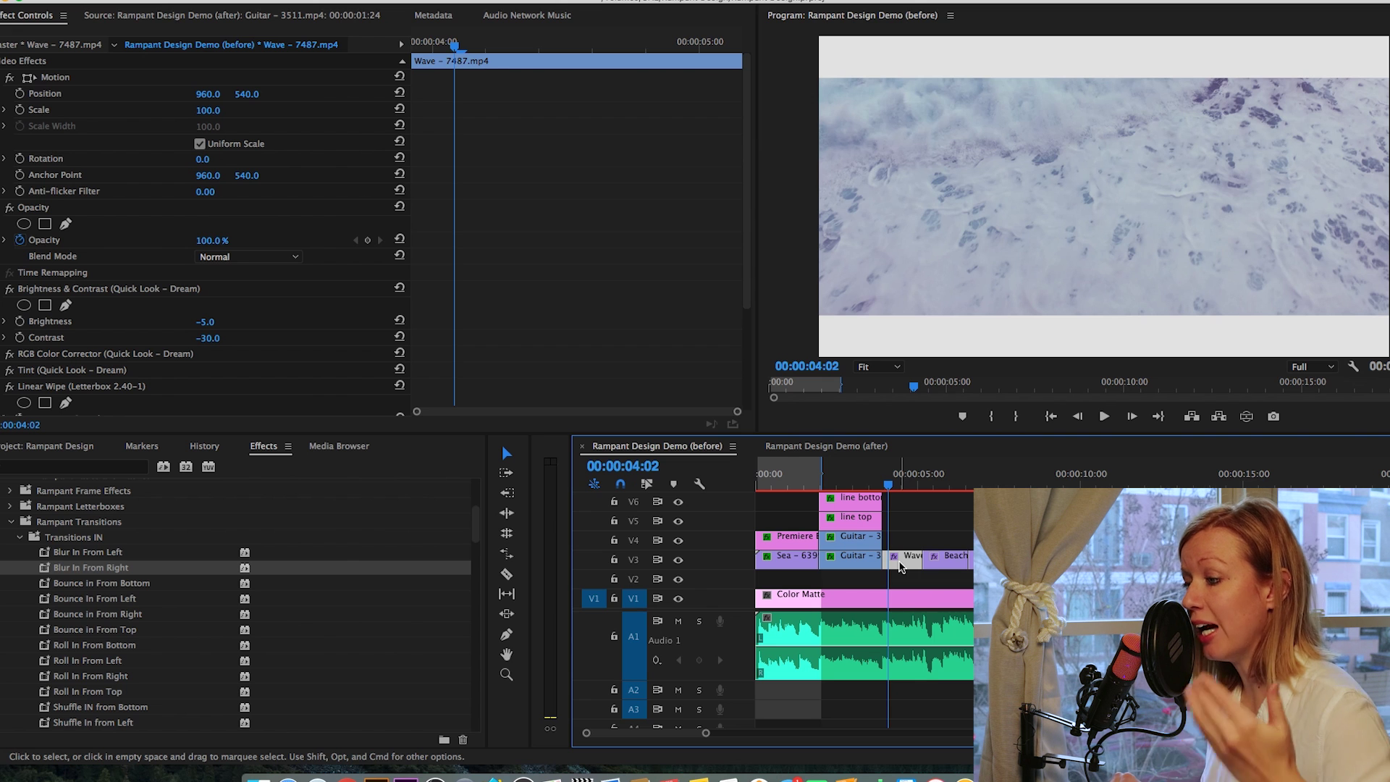
{"action": "left_click", "coordinate": [16, 538]}
{"action": "left_click", "coordinate": [20, 554]}
{"action": "scroll", "coordinate": [40, 532], "scroll_direction": "up", "scroll_amount": 3}
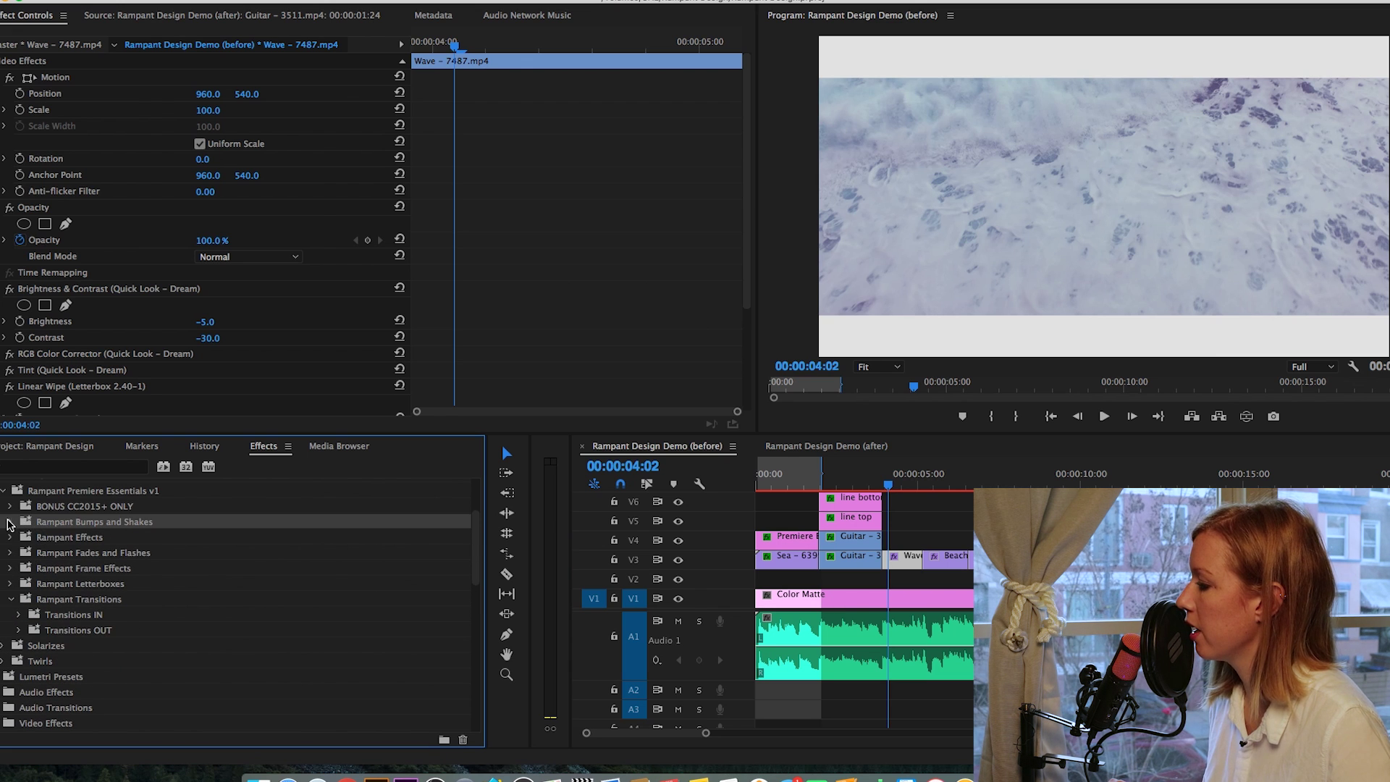
{"action": "left_click", "coordinate": [10, 523]}
{"action": "left_click", "coordinate": [77, 556]}
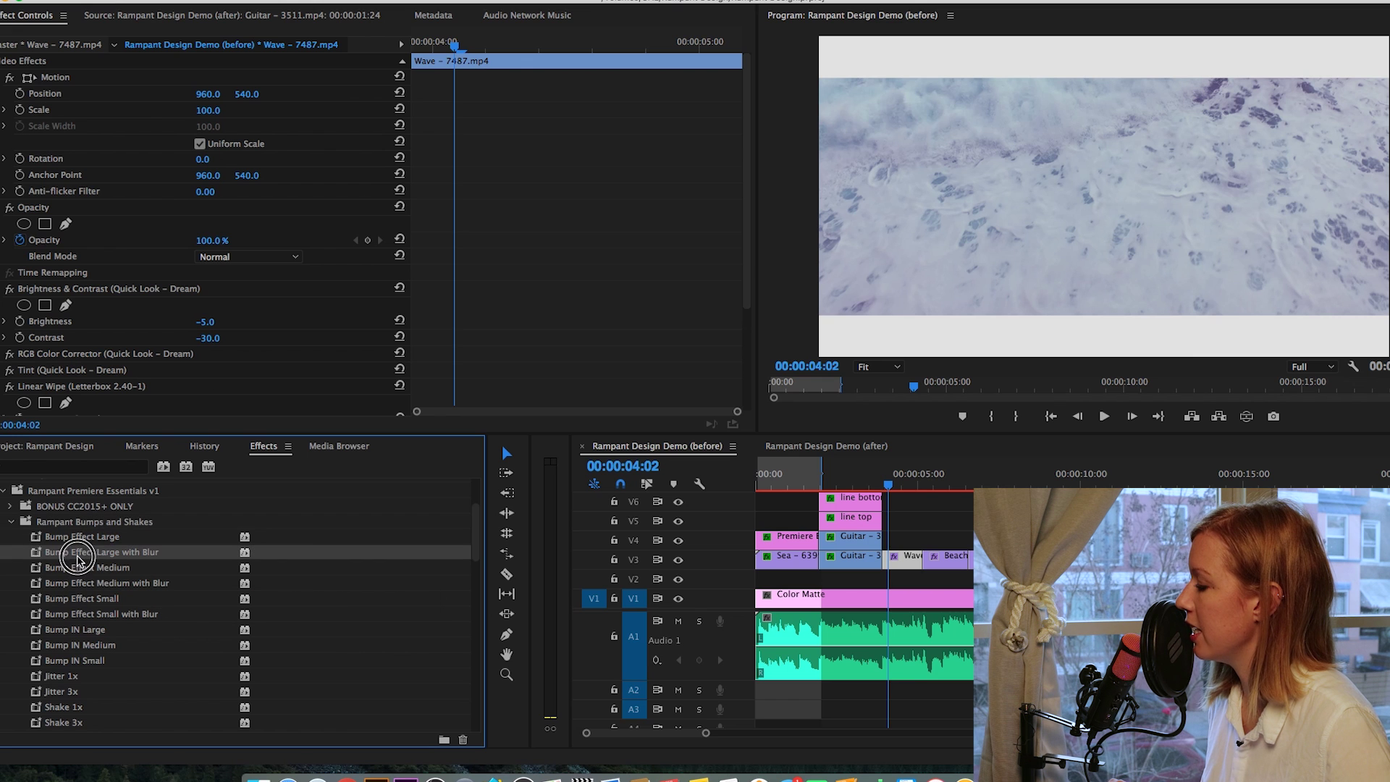
{"action": "left_click_drag", "start_coordinate": [58, 560], "coordinate": [892, 561]}
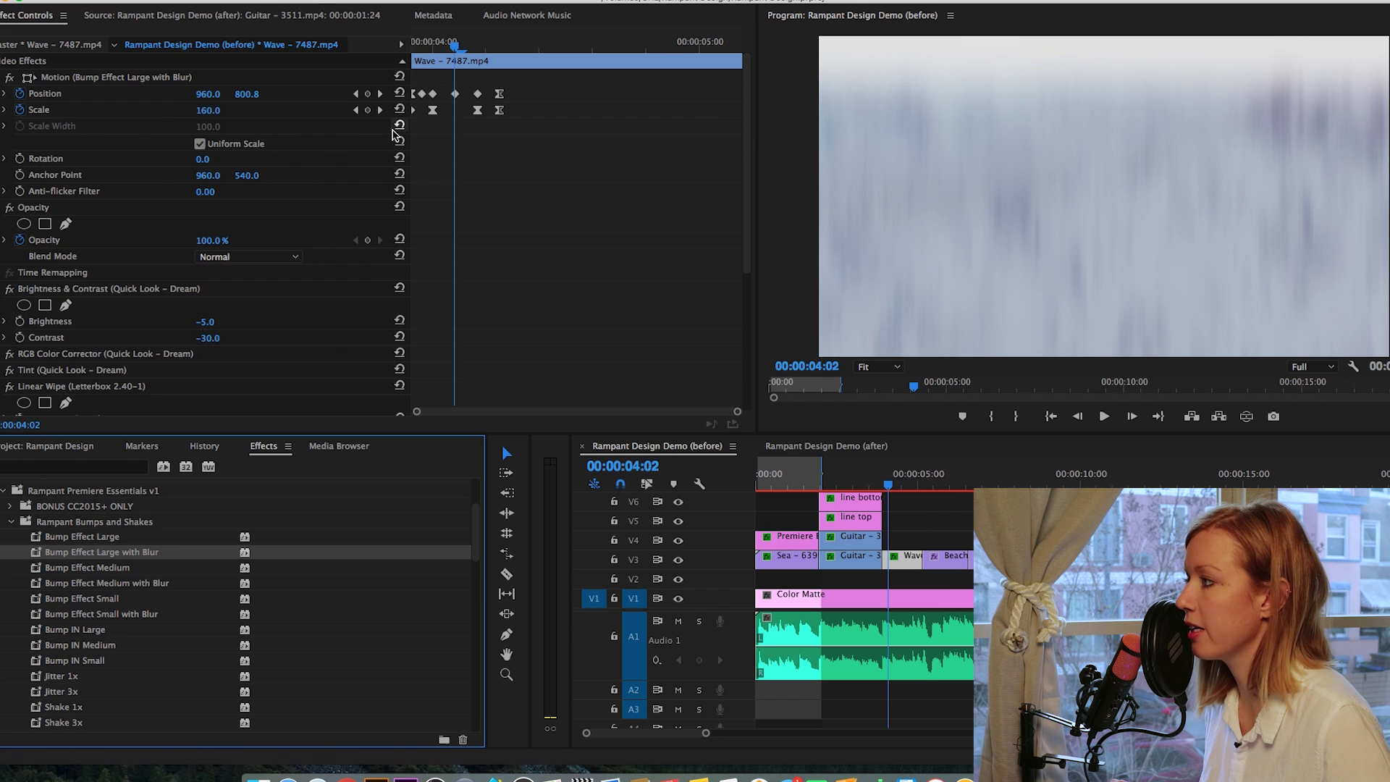
{"action": "left_click", "coordinate": [913, 475]}
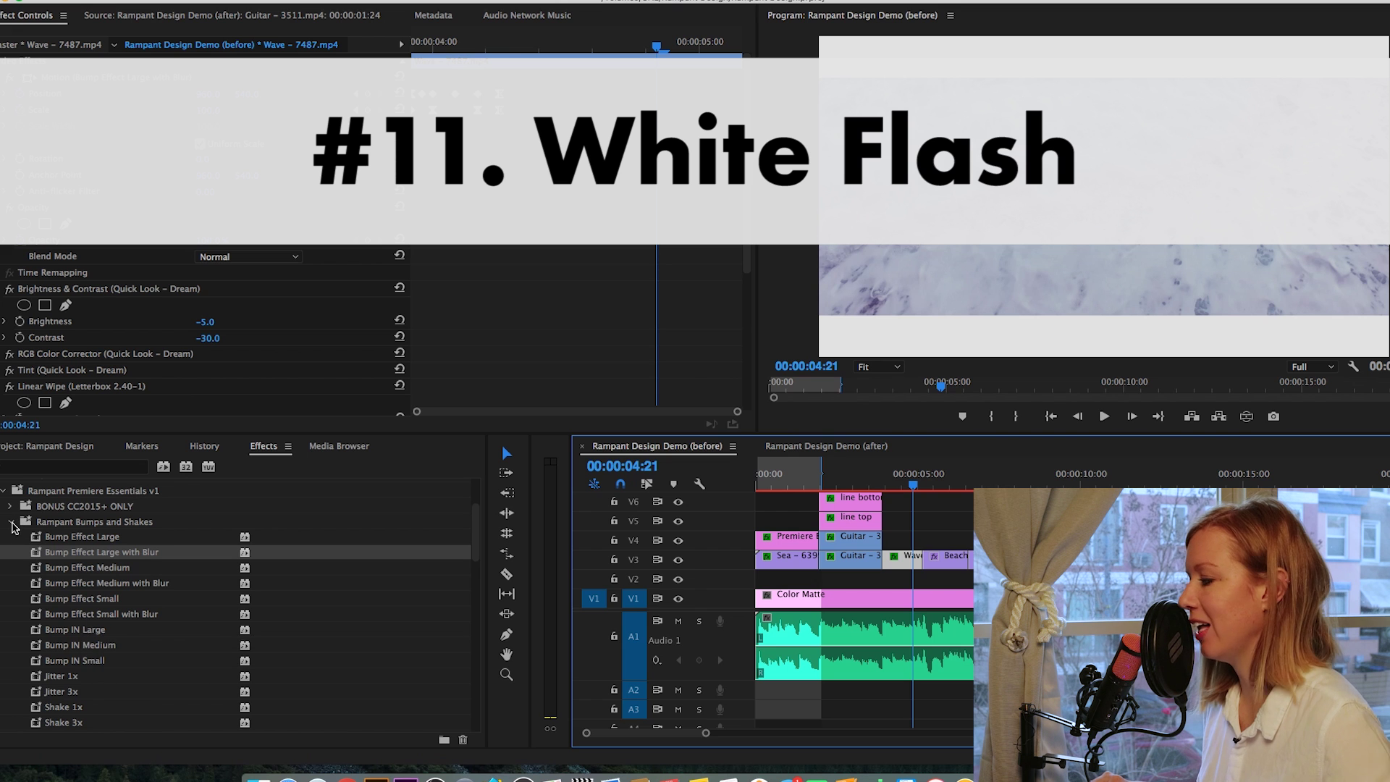
Apply the White Flash preset from Rampant Fades and Flashes to the Wave – 7487.mp4 clip on V3.
{"action": "left_click", "coordinate": [11, 522]}
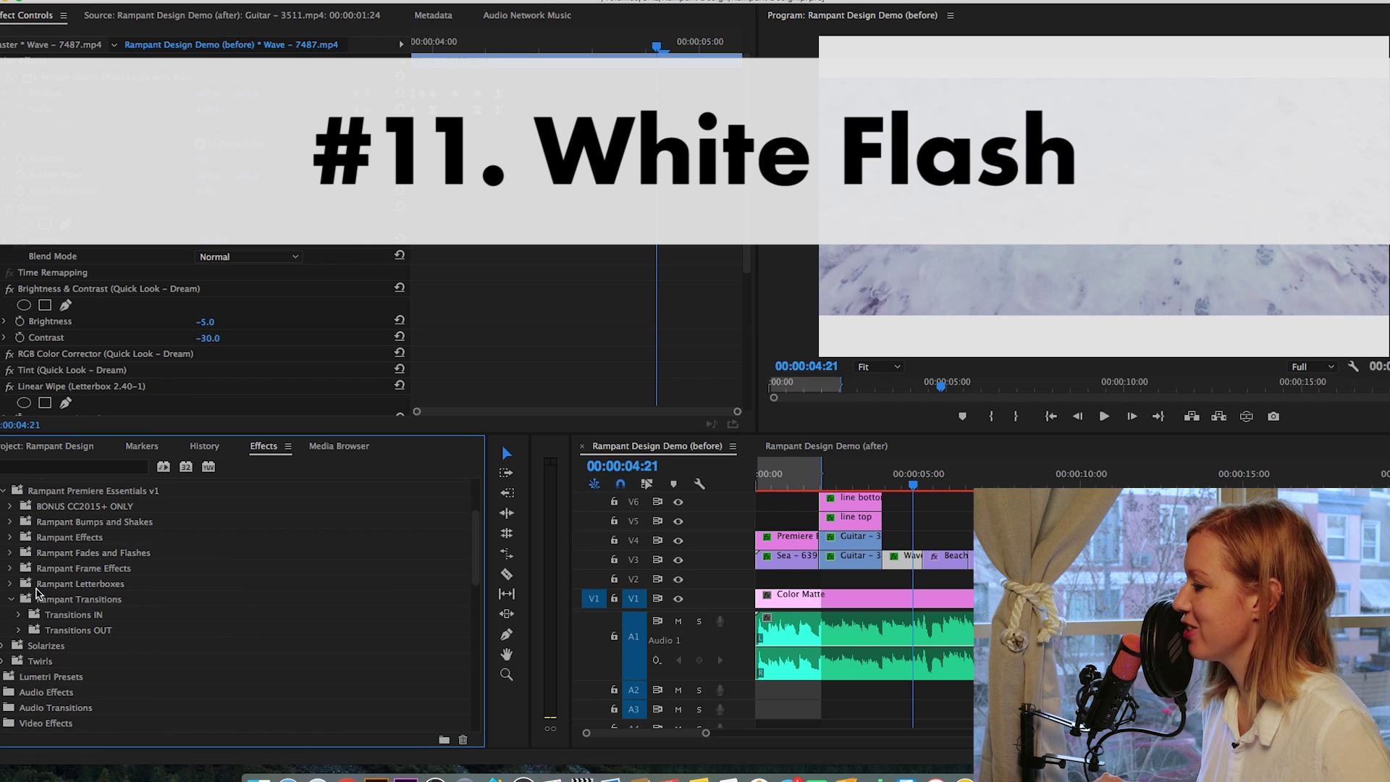
{"action": "left_click", "coordinate": [10, 552]}
{"action": "scroll", "coordinate": [76, 653], "scroll_direction": "down", "scroll_amount": 1}
{"action": "scroll", "coordinate": [72, 659], "scroll_direction": "down", "scroll_amount": 3}
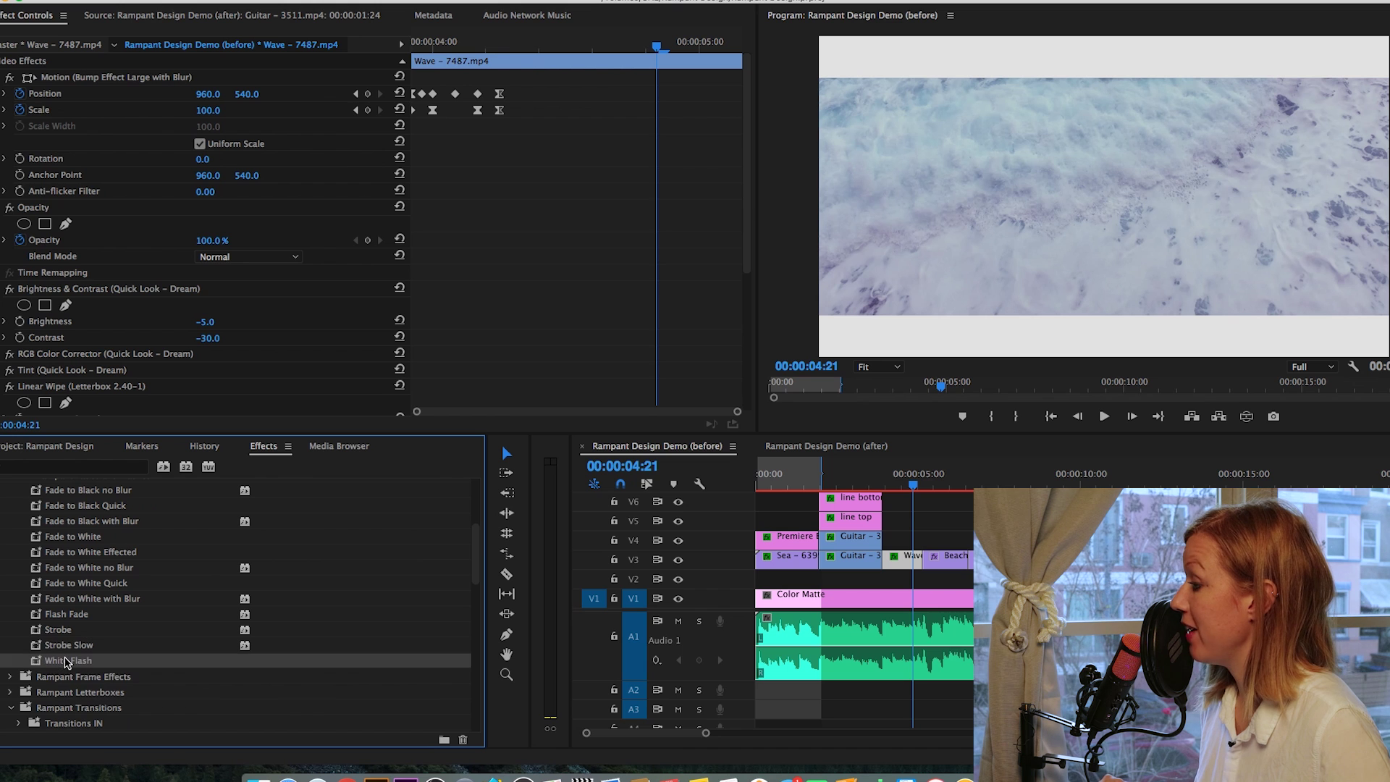
{"action": "left_click_drag", "start_coordinate": [42, 661], "coordinate": [905, 562]}
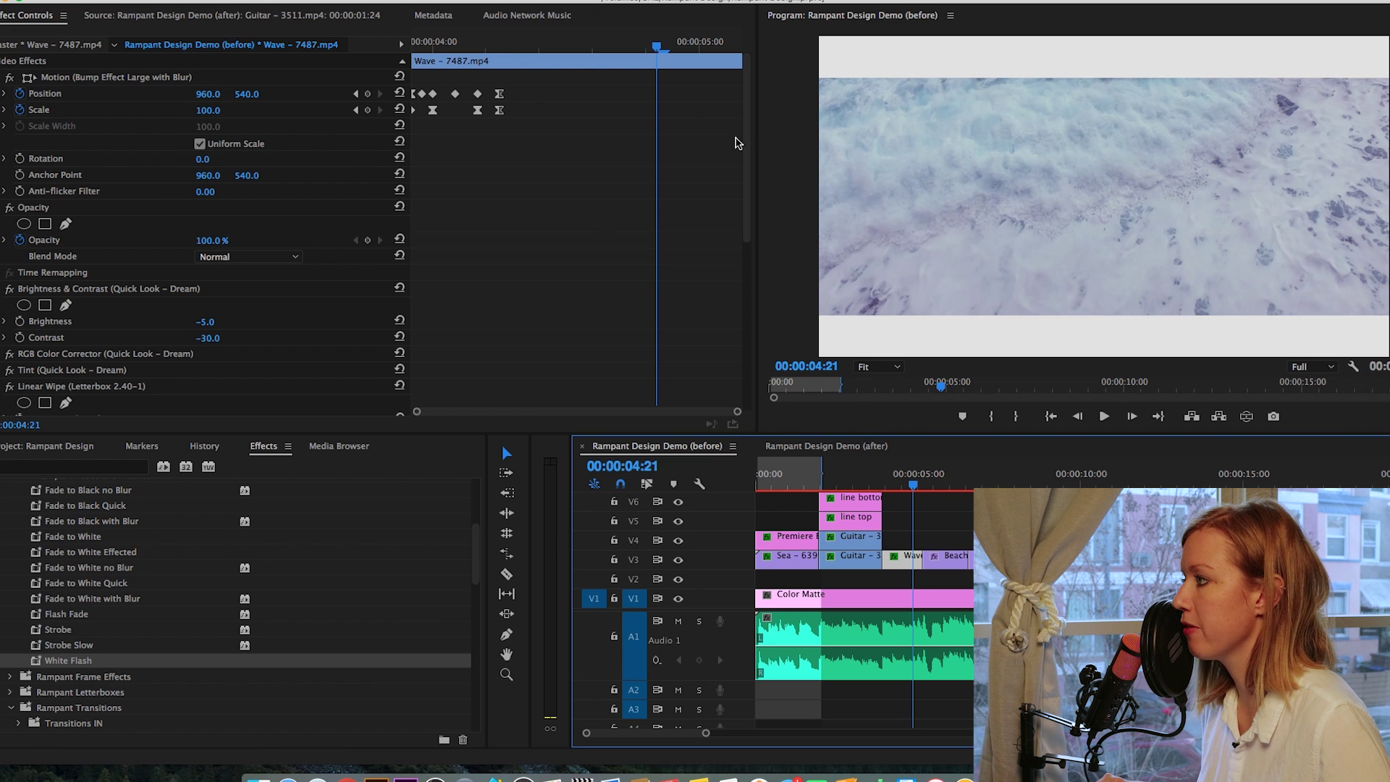
Shift the White Flash effect's three Opacity keyframes later so the middle one falls on the playhead at 00:00:04:21.
{"action": "left_click_drag", "start_coordinate": [745, 144], "coordinate": [744, 313]}
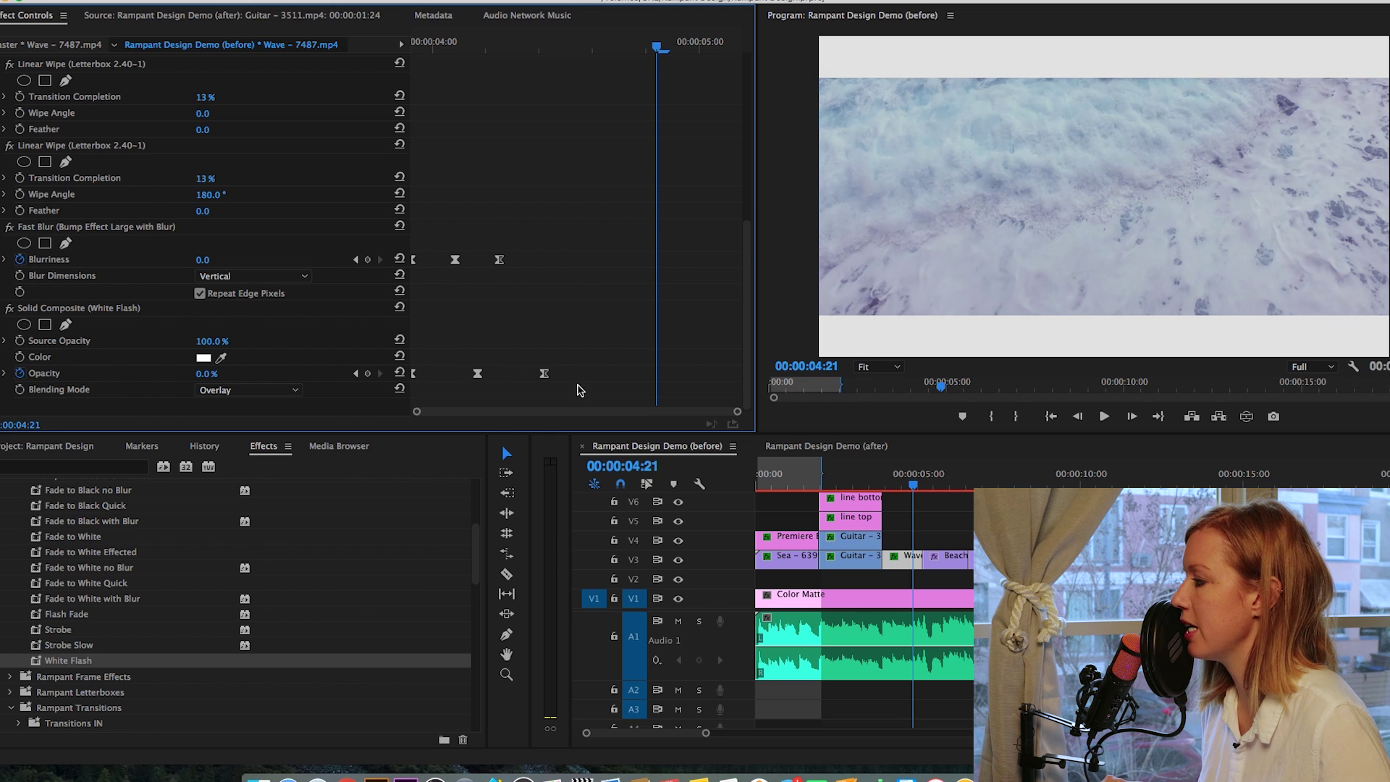
{"action": "left_click", "coordinate": [91, 311]}
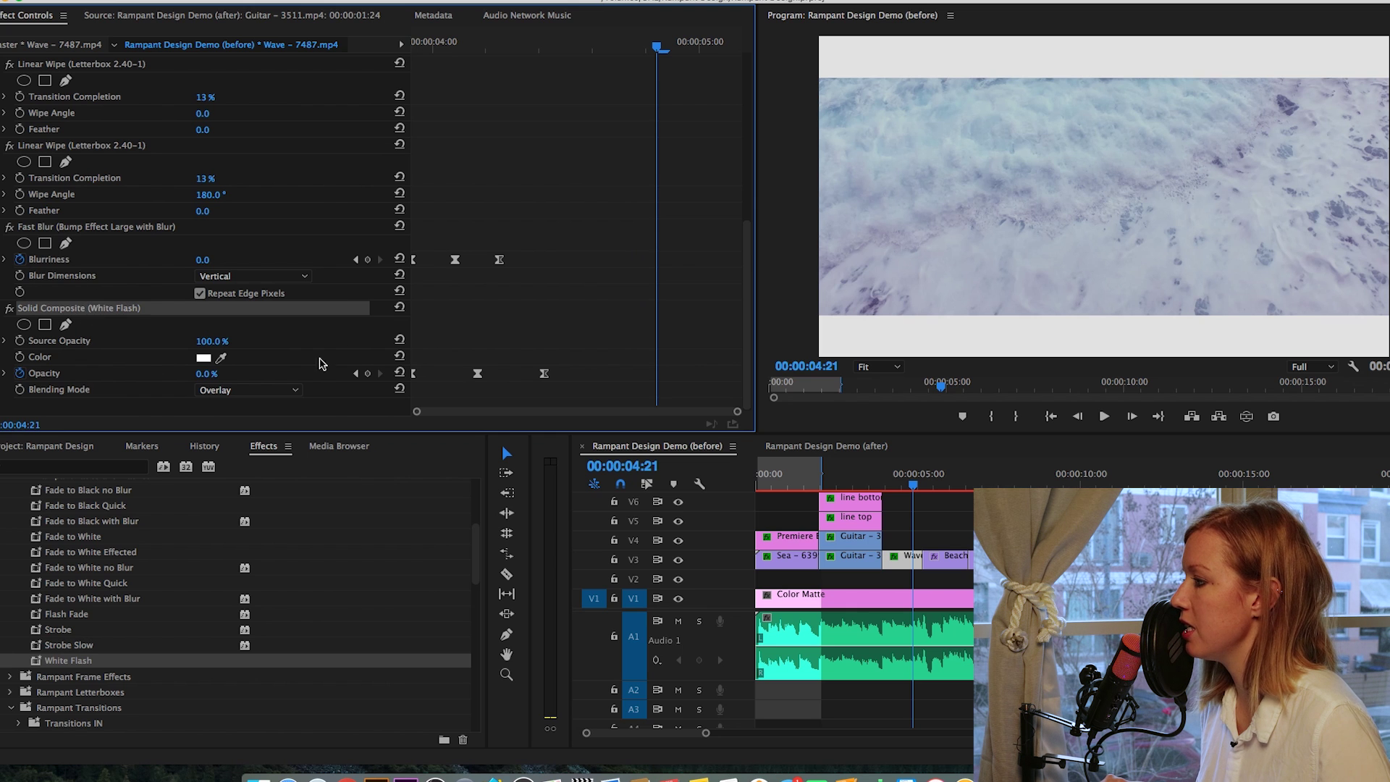
{"action": "left_click", "coordinate": [578, 395]}
{"action": "left_click_drag", "start_coordinate": [409, 362], "coordinate": [580, 388]}
{"action": "left_click", "coordinate": [407, 345]}
{"action": "left_click_drag", "start_coordinate": [407, 345], "coordinate": [580, 388]}
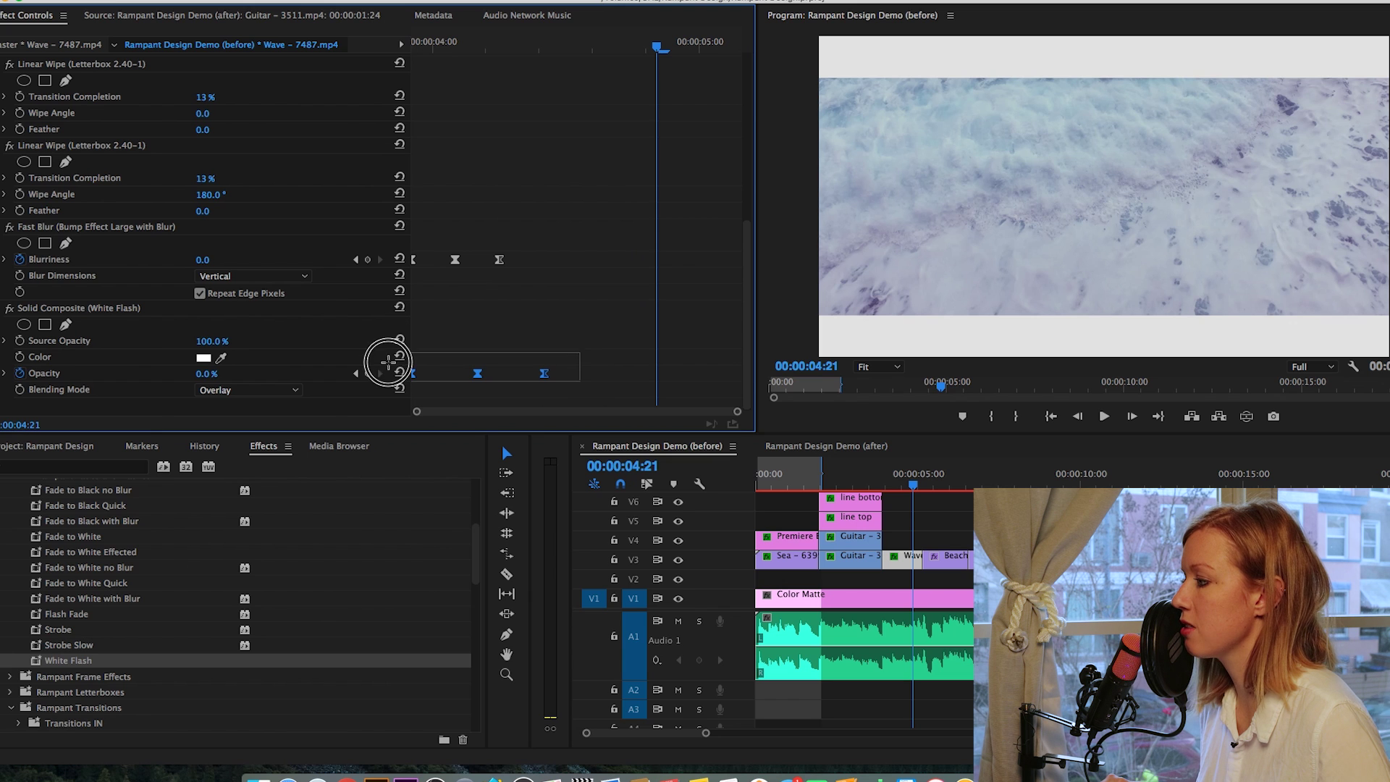
{"action": "left_click_drag", "start_coordinate": [478, 373], "coordinate": [655, 378]}
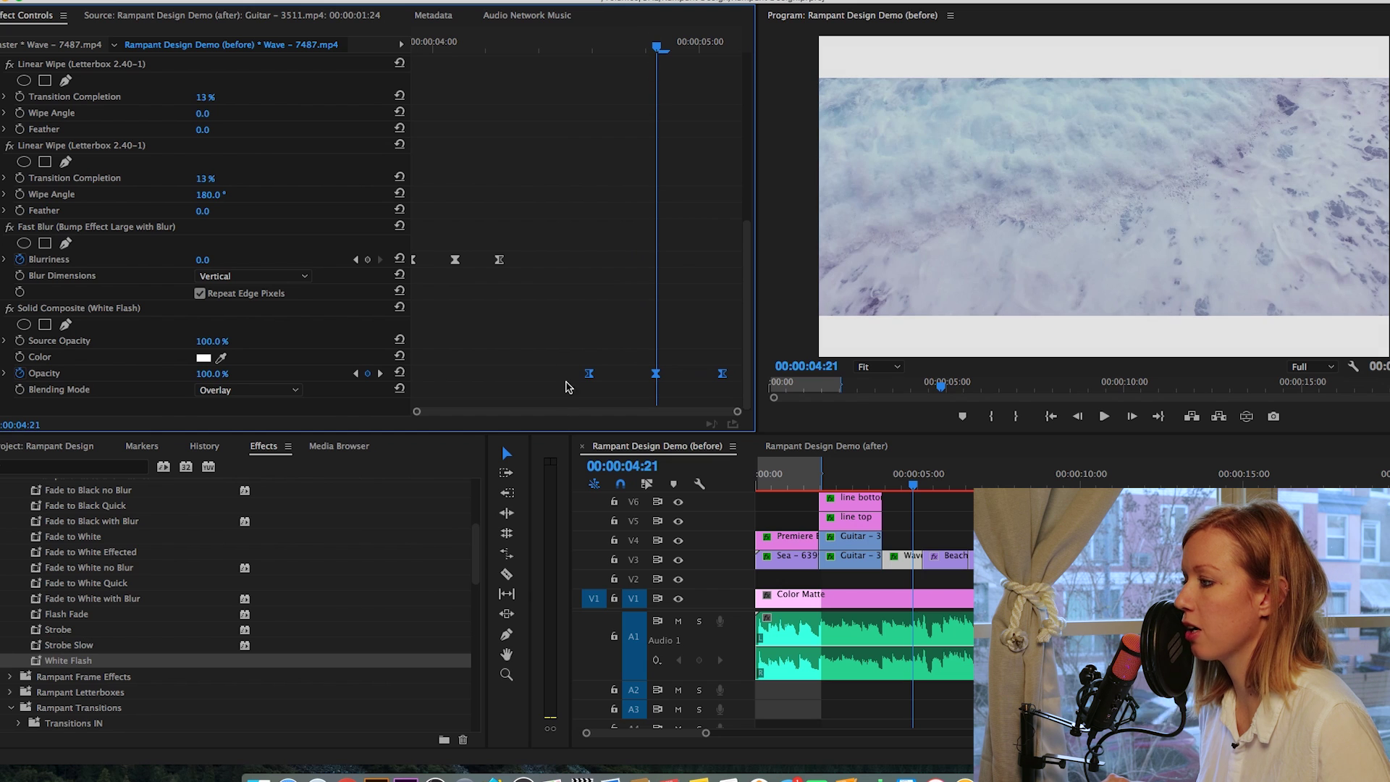
Shorten the white flash by moving its first and last Opacity keyframes closer to the middle one.
{"action": "left_click_drag", "start_coordinate": [589, 373], "coordinate": [633, 384]}
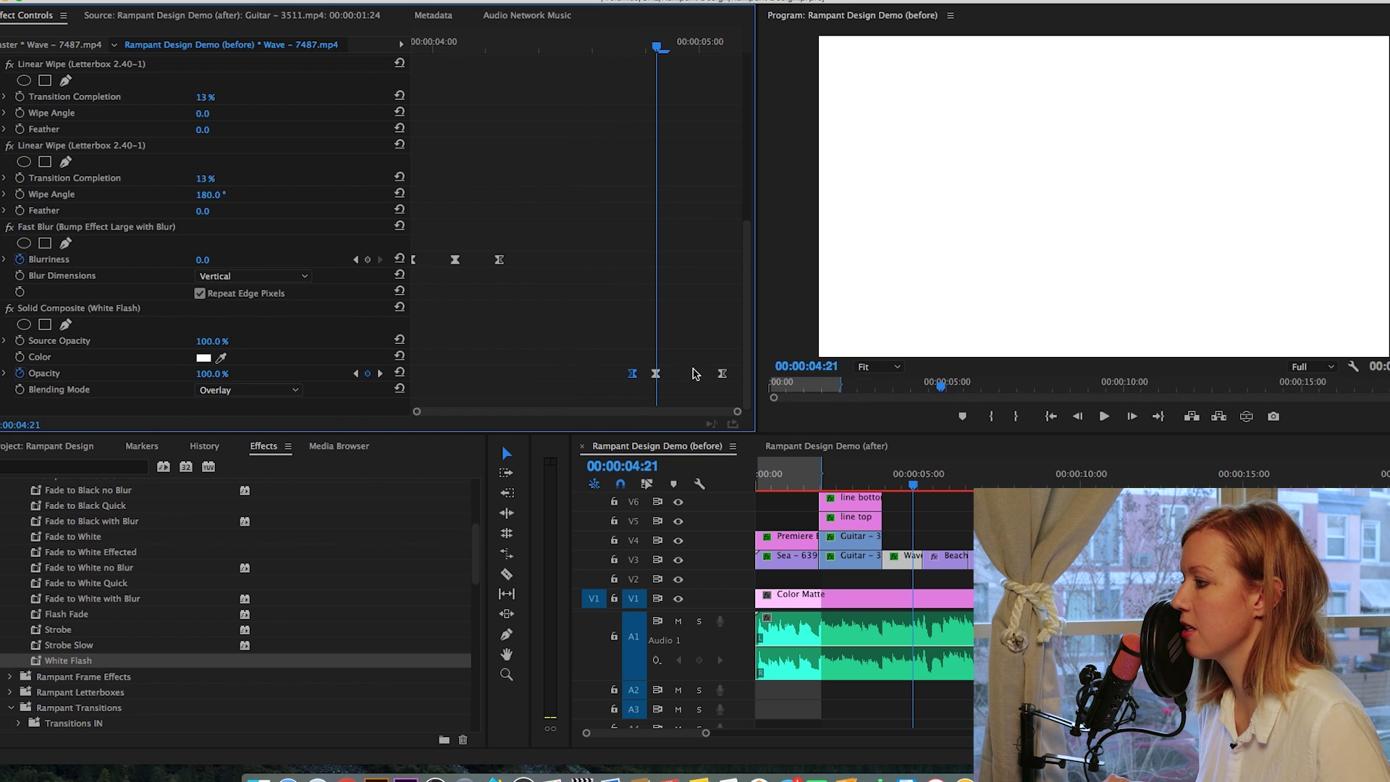
{"action": "mouse_move", "coordinate": [651, 40]}
{"action": "left_mouse_down"}
{"action": "mouse_move", "coordinate": [629, 46]}
{"action": "mouse_move", "coordinate": [648, 50]}
{"action": "left_mouse_up"}
{"action": "left_click", "coordinate": [655, 45]}
{"action": "left_click", "coordinate": [726, 373]}
{"action": "mouse_move", "coordinate": [724, 376]}
{"action": "left_mouse_down"}
{"action": "mouse_move", "coordinate": [682, 376]}
{"action": "mouse_move", "coordinate": [712, 394]}
{"action": "left_mouse_up"}
Move all three White Flash Opacity keyframes later toward the end of the wave clip and scrub through the flash.
{"action": "mouse_move", "coordinate": [605, 346]}
{"action": "left_mouse_down"}
{"action": "mouse_move", "coordinate": [705, 393]}
{"action": "mouse_move", "coordinate": [689, 377]}
{"action": "mouse_move", "coordinate": [707, 373]}
{"action": "left_mouse_up"}
{"action": "left_click_drag", "start_coordinate": [661, 26], "coordinate": [728, 42]}
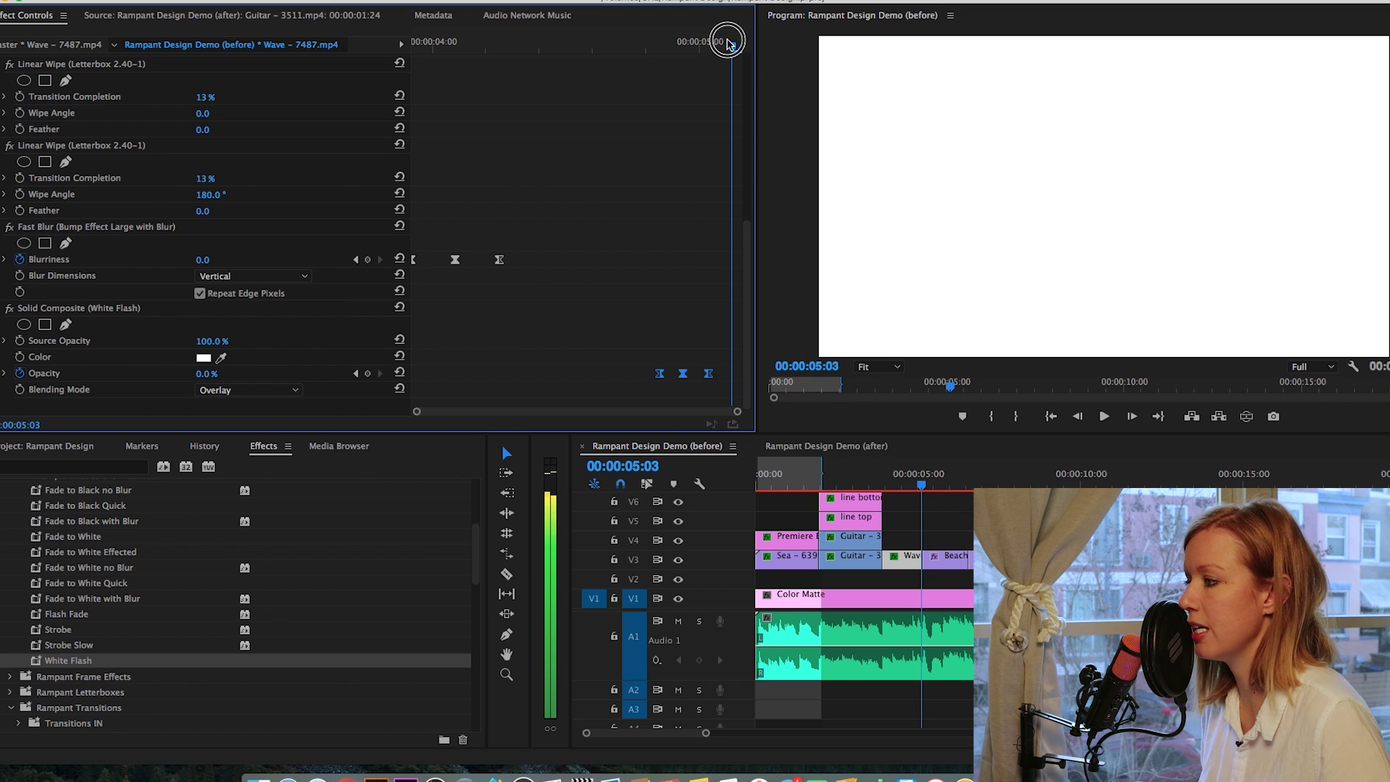
{"action": "left_click_drag", "start_coordinate": [926, 474], "coordinate": [905, 481]}
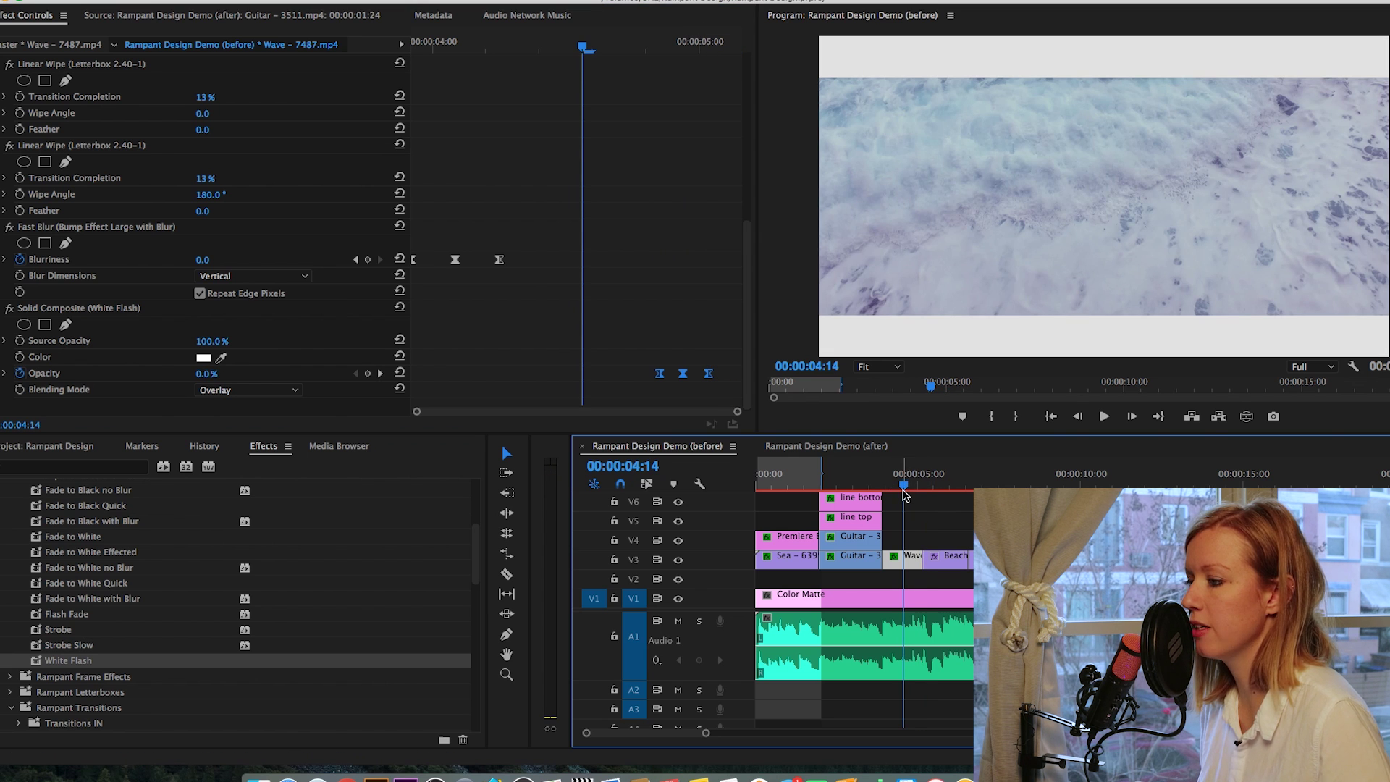
Apply the Slide in From Top preset from Rampant's Transitions IN to the Beach – 4746.mp4 clip on V3.
{"action": "left_click_drag", "start_coordinate": [910, 487], "coordinate": [940, 487]}
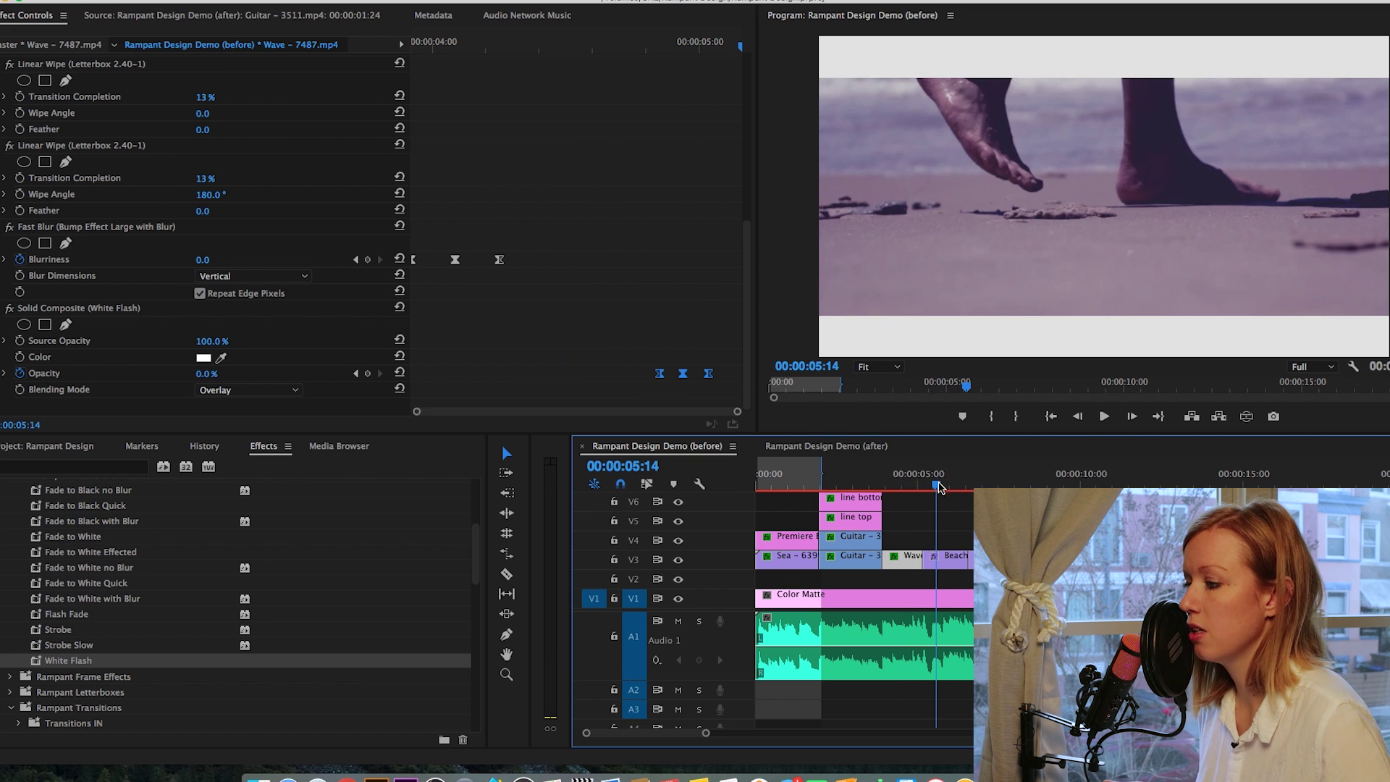
{"action": "left_click", "coordinate": [950, 565]}
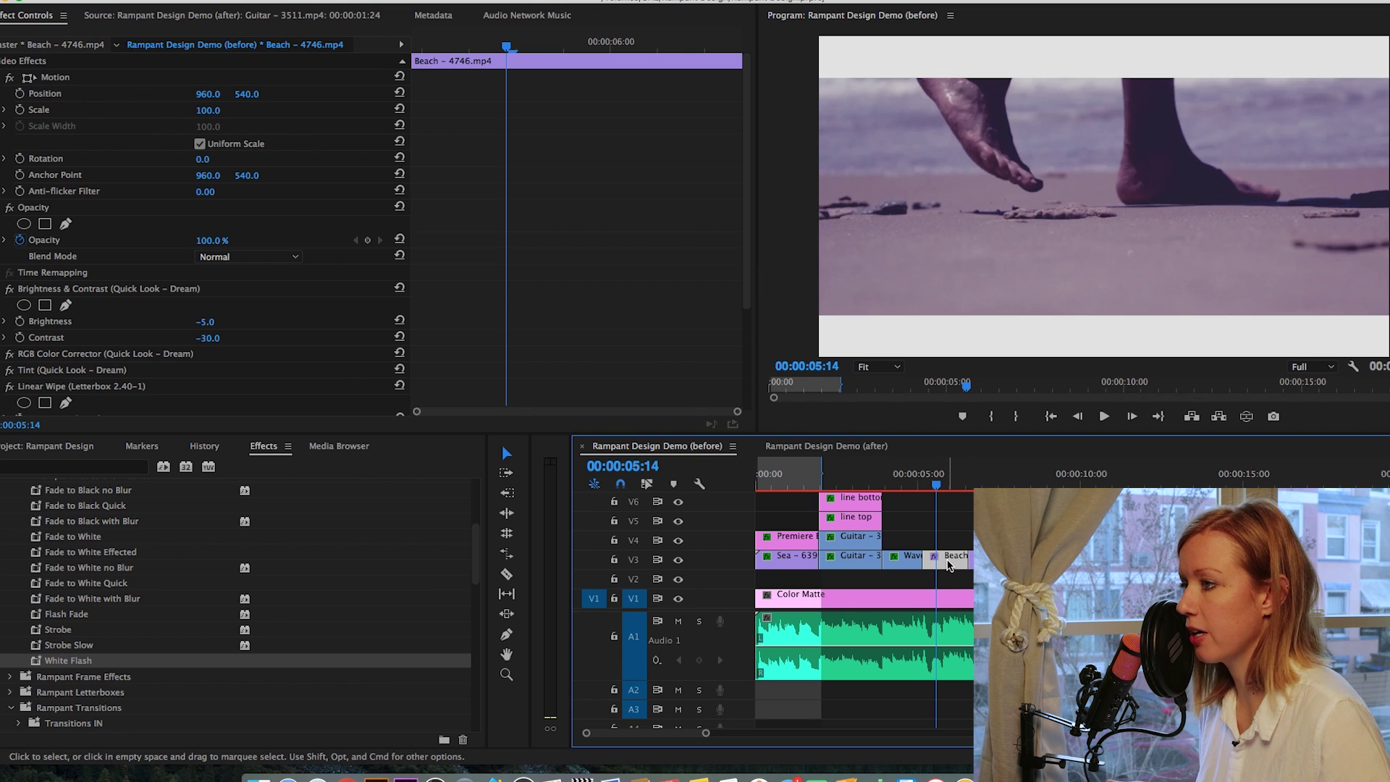
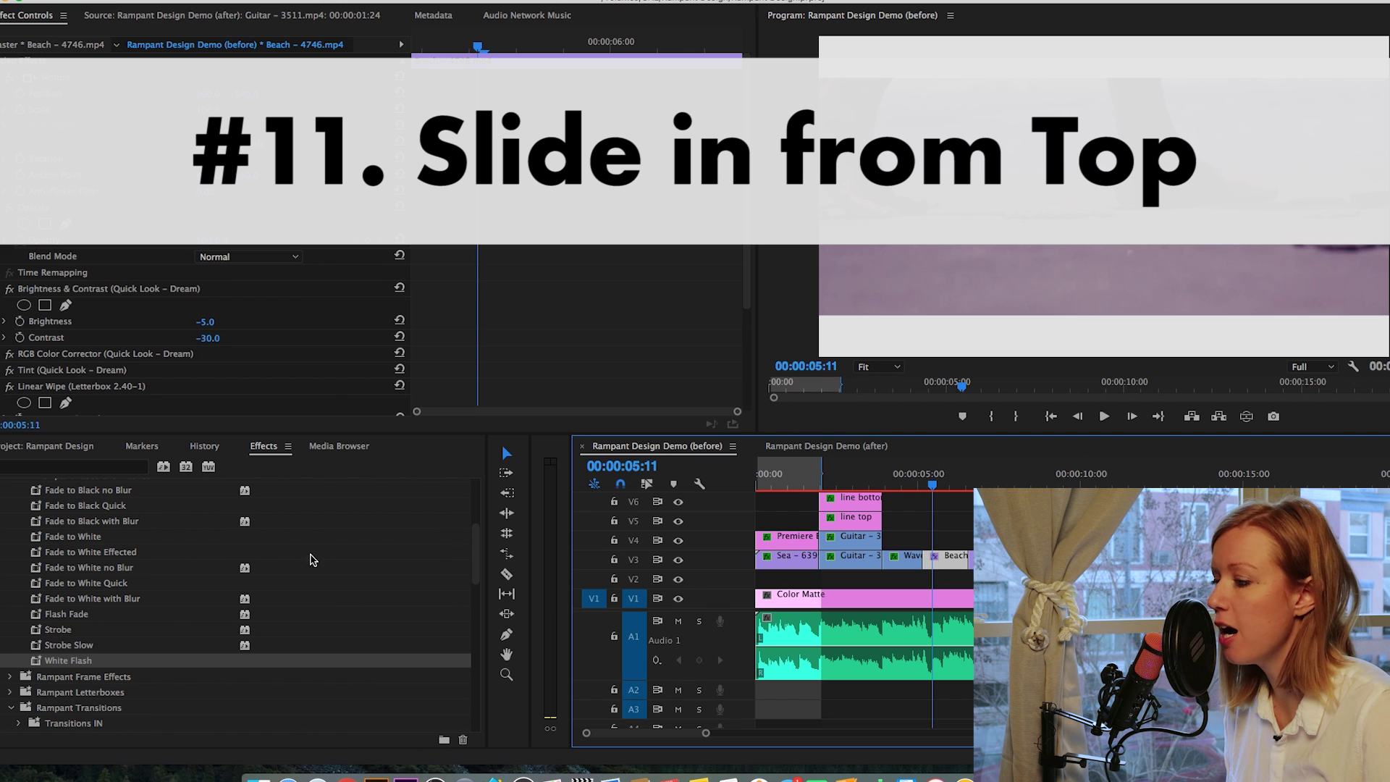
{"action": "scroll", "coordinate": [65, 557], "scroll_direction": "up", "scroll_amount": 1}
{"action": "scroll", "coordinate": [65, 557], "scroll_direction": "up", "scroll_amount": 3}
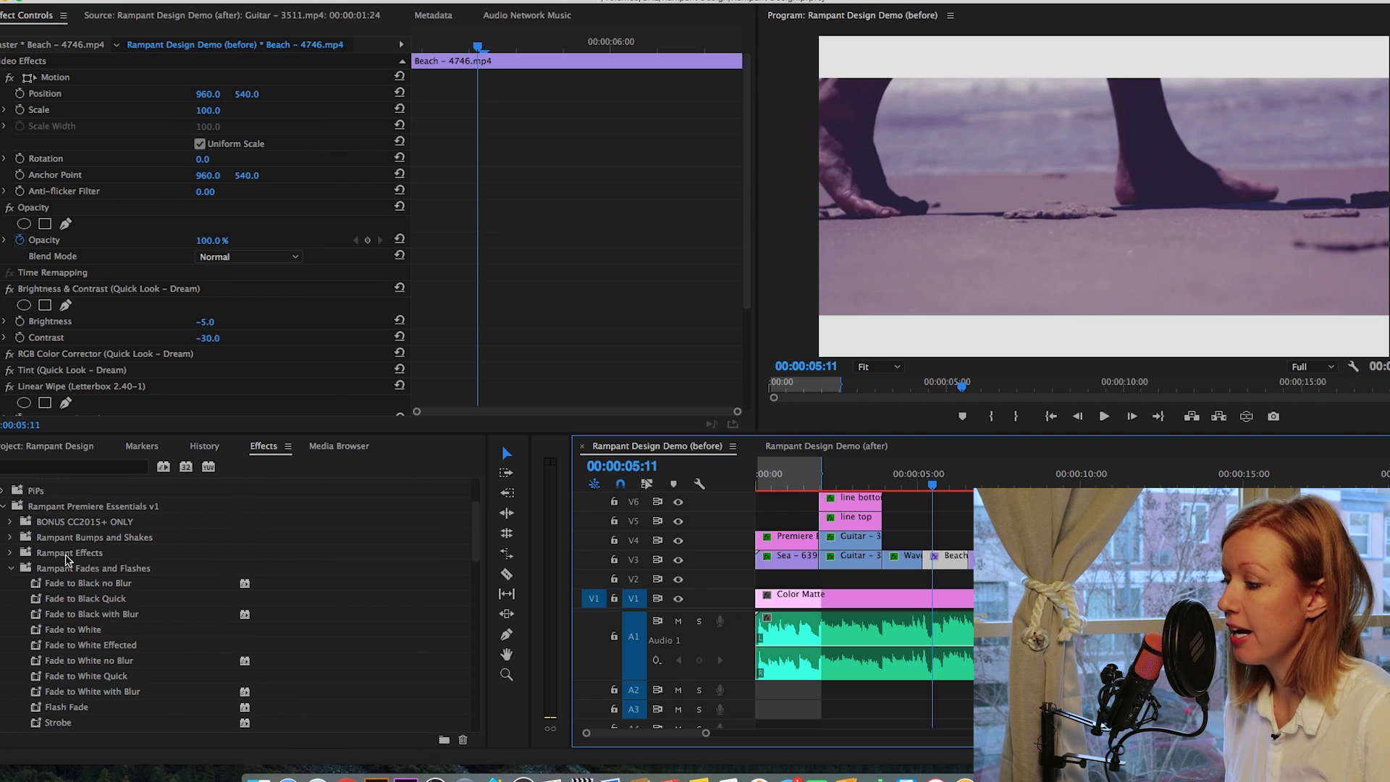
{"action": "left_click", "coordinate": [12, 569]}
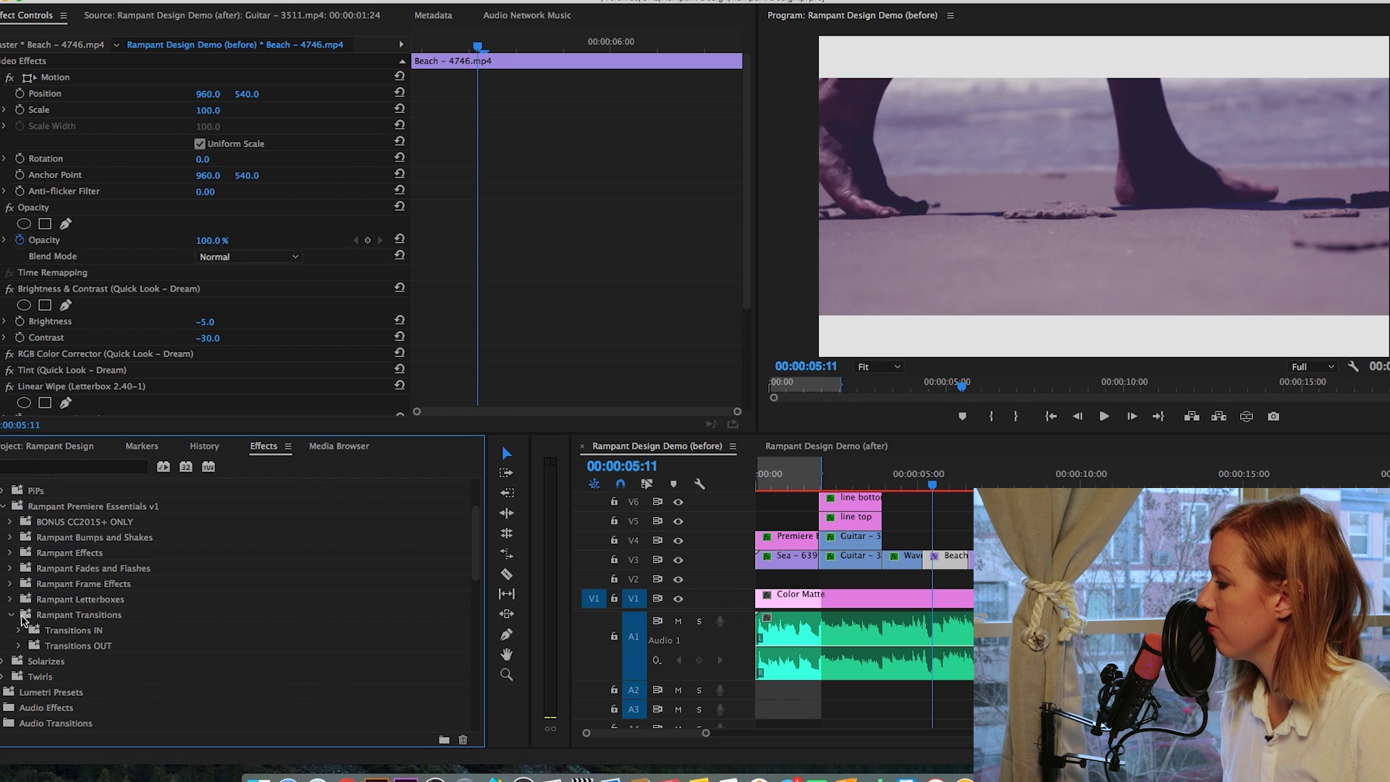
{"action": "left_click", "coordinate": [50, 633]}
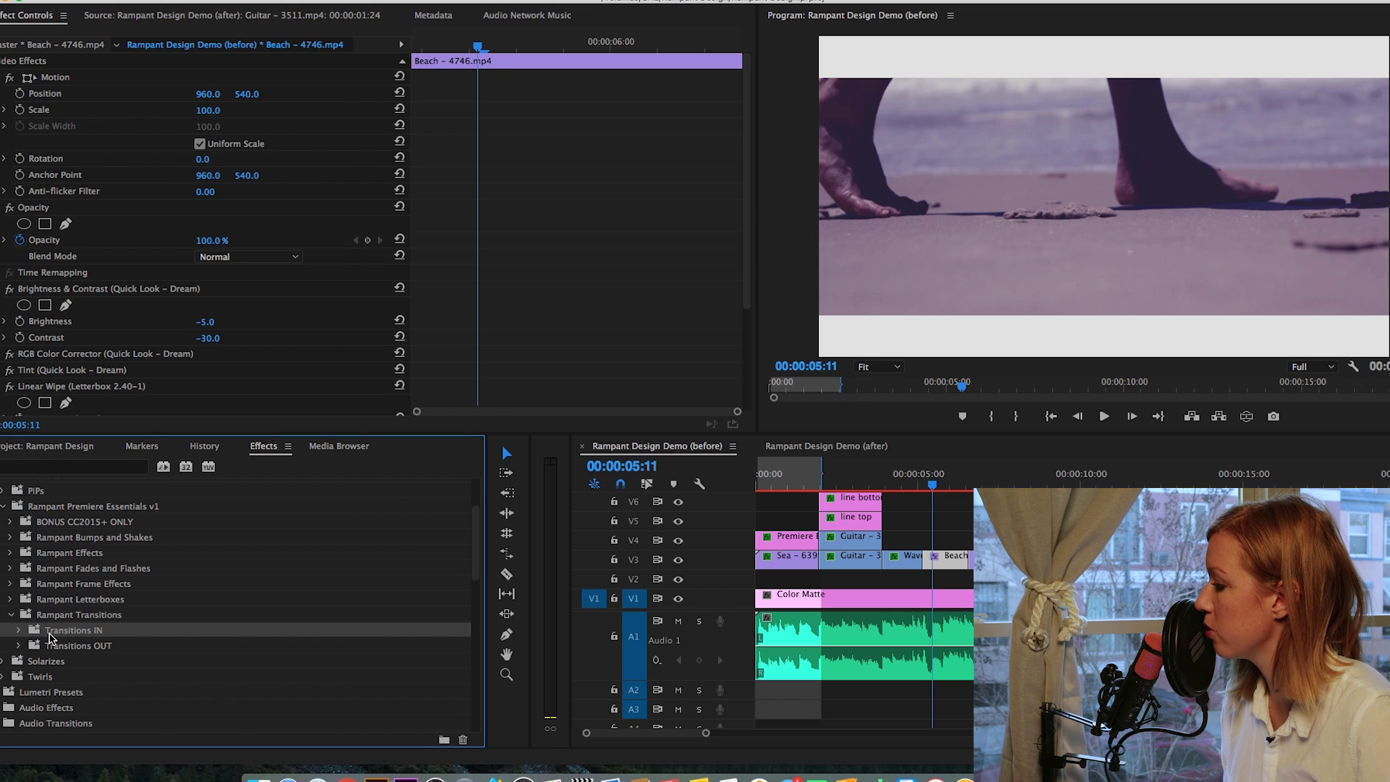
{"action": "left_click", "coordinate": [18, 630]}
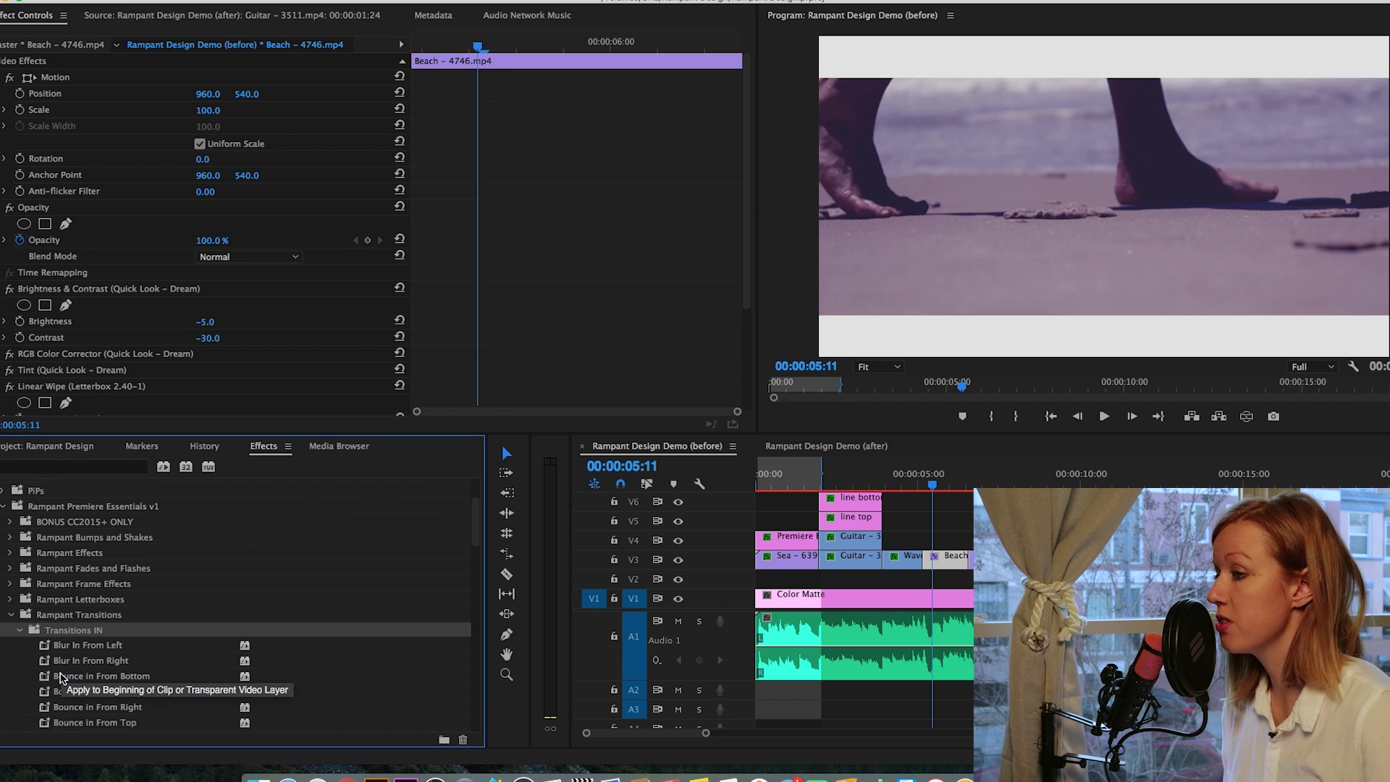
{"action": "scroll", "coordinate": [61, 677], "scroll_direction": "down", "scroll_amount": 1}
{"action": "scroll", "coordinate": [61, 676], "scroll_direction": "down", "scroll_amount": 6}
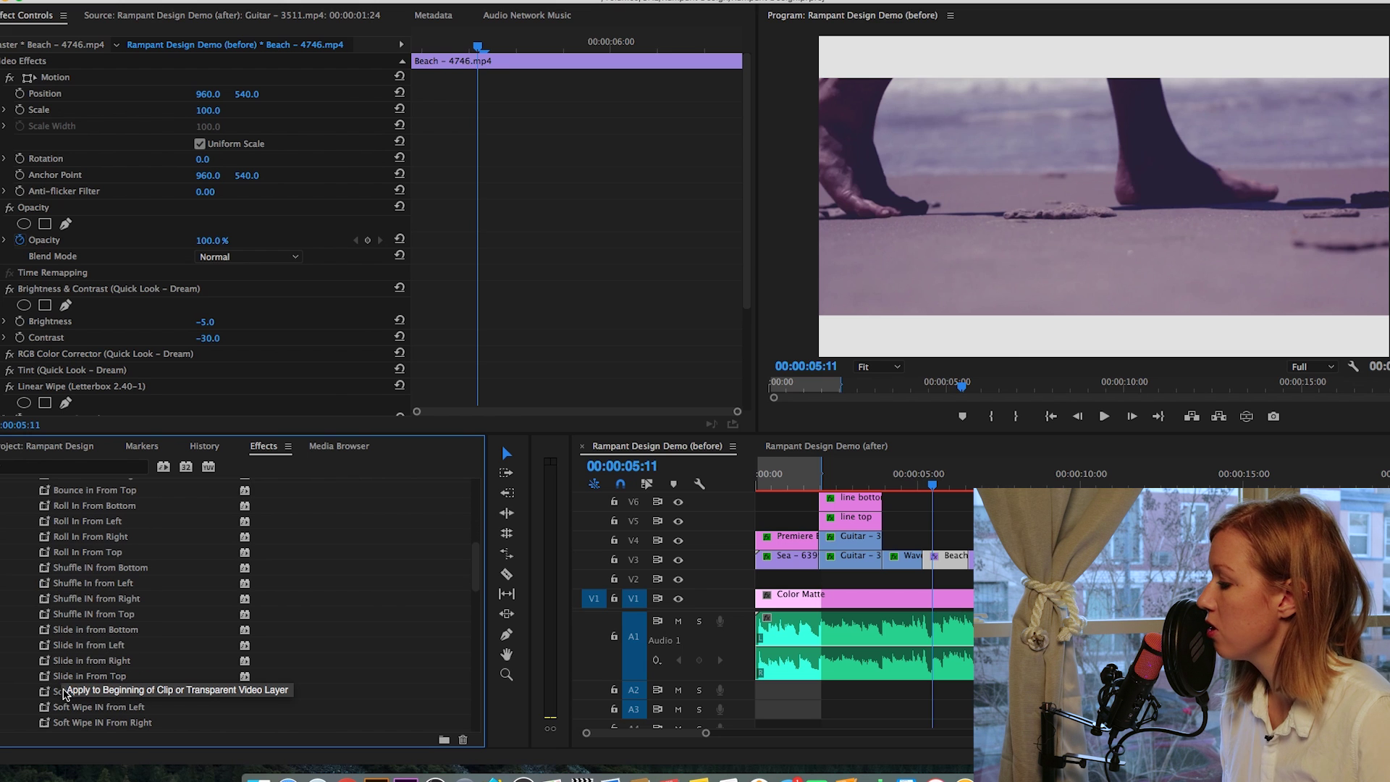
{"action": "left_click_drag", "start_coordinate": [89, 676], "coordinate": [944, 555]}
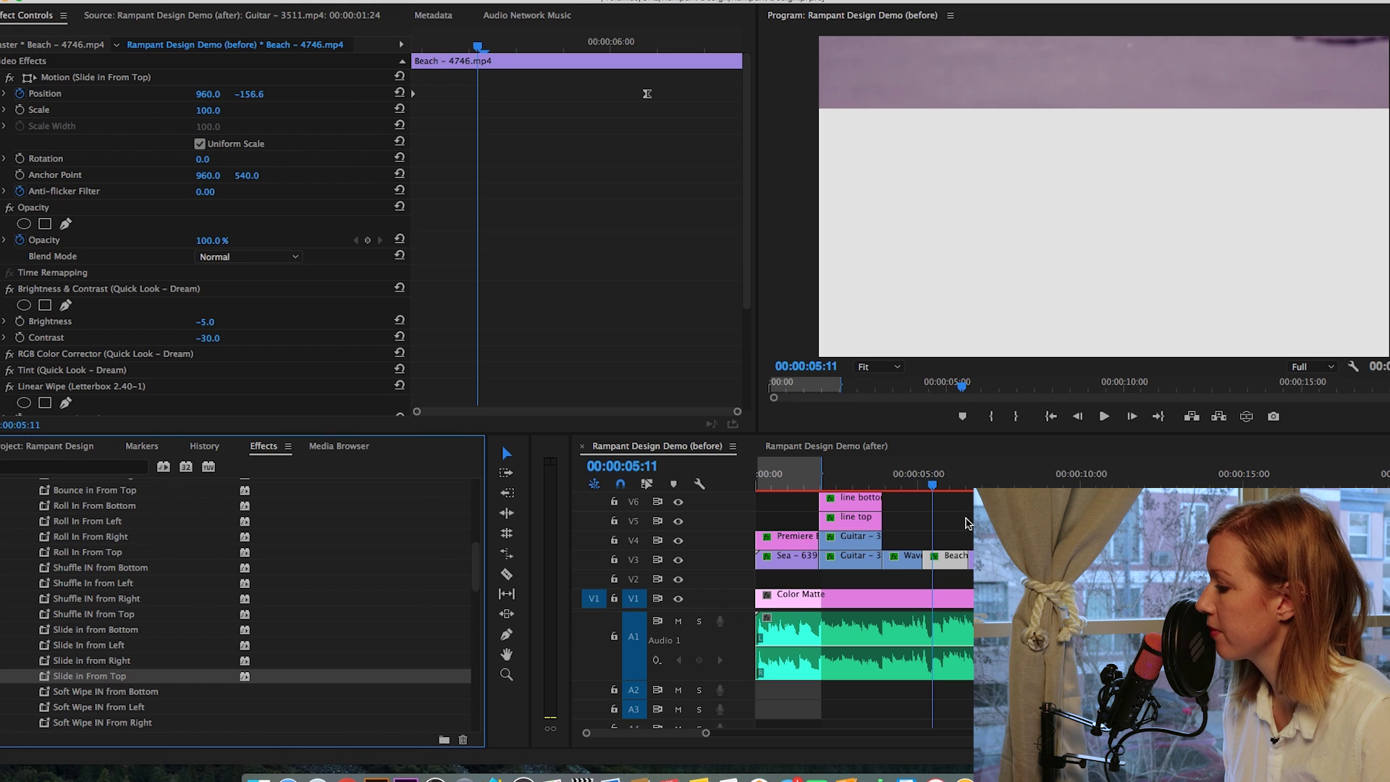
Shorten the slide-in by moving its ending Position keyframe earlier, to just before 00:00:05:11.
{"action": "left_click_drag", "start_coordinate": [938, 472], "coordinate": [949, 473]}
{"action": "left_click", "coordinate": [644, 72]}
{"action": "left_click_drag", "start_coordinate": [648, 99], "coordinate": [494, 105]}
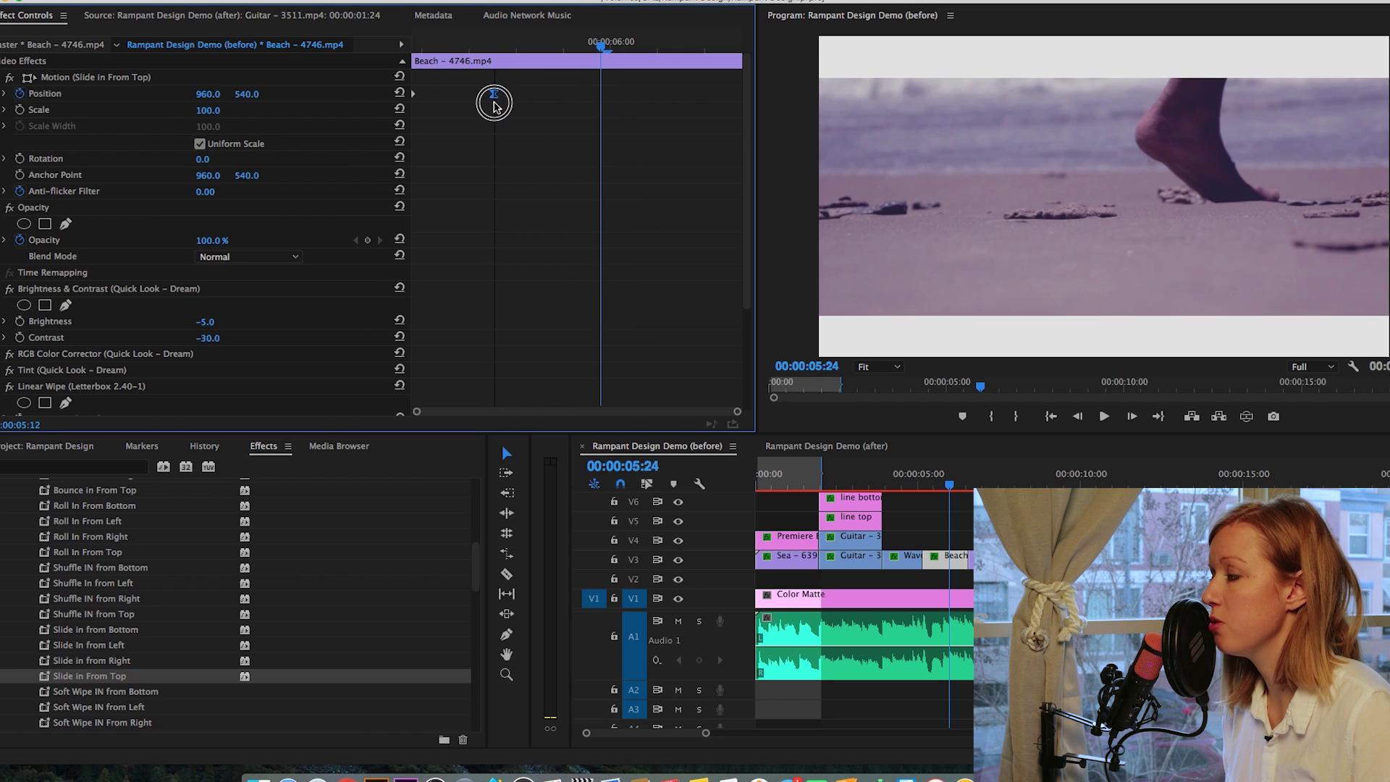
{"action": "mouse_move", "coordinate": [478, 44]}
{"action": "left_mouse_down"}
{"action": "mouse_move", "coordinate": [378, 47]}
{"action": "mouse_move", "coordinate": [486, 63]}
{"action": "mouse_move", "coordinate": [427, 53]}
{"action": "mouse_move", "coordinate": [477, 57]}
{"action": "left_mouse_up"}
{"action": "left_click", "coordinate": [477, 100]}
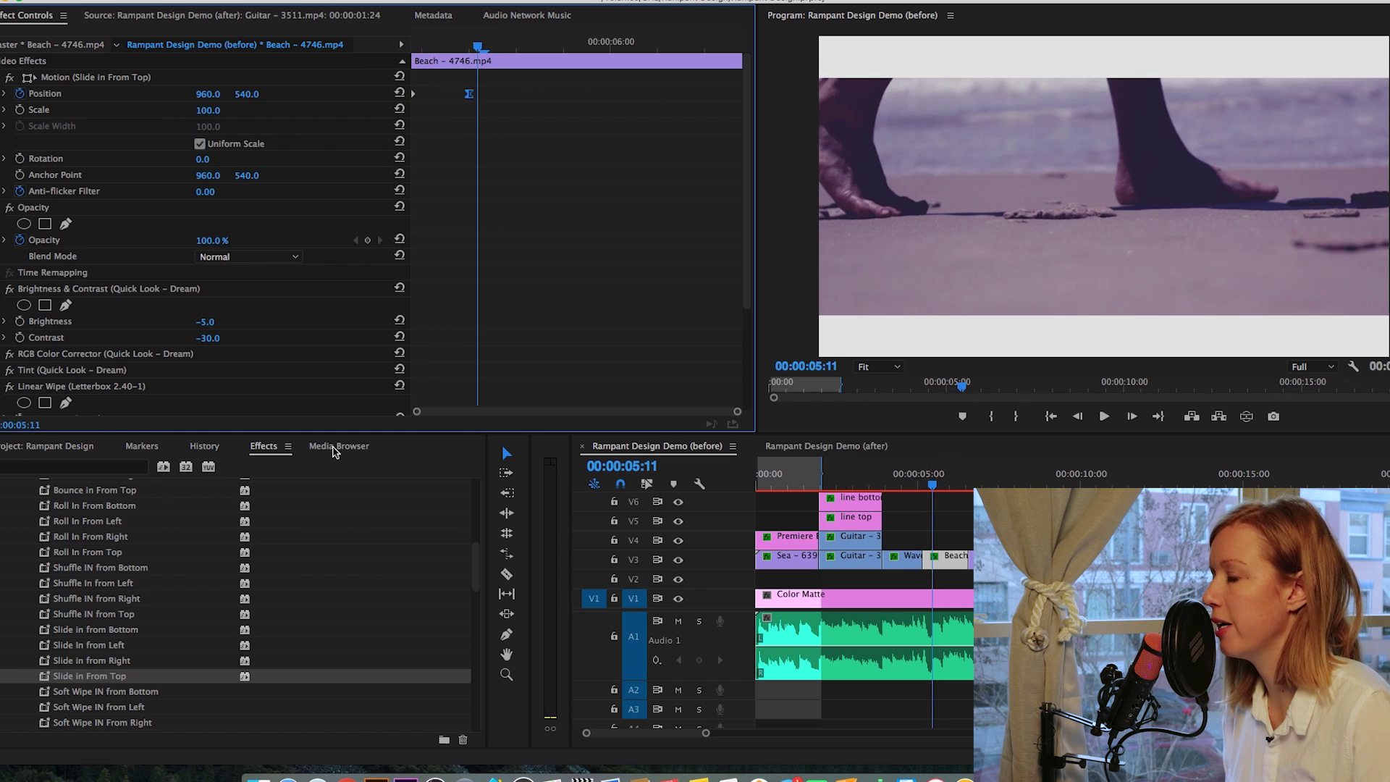
Place the FEET title on V4 above the Beach – 4746.mp4 clip and apply the Bounce in From Bottom preset to it.
{"action": "left_click", "coordinate": [56, 444]}
{"action": "left_click_drag", "start_coordinate": [80, 568], "coordinate": [948, 549]}
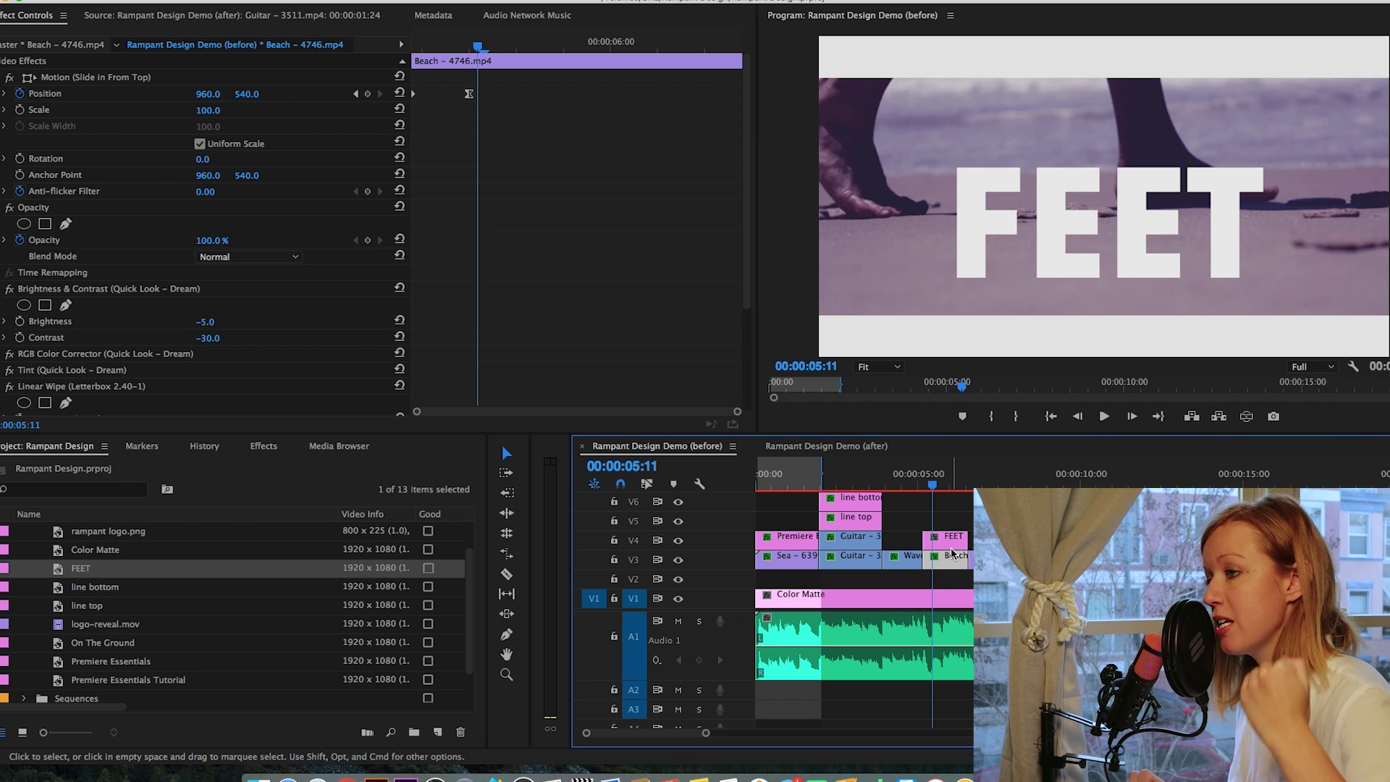
{"action": "left_click", "coordinate": [260, 447]}
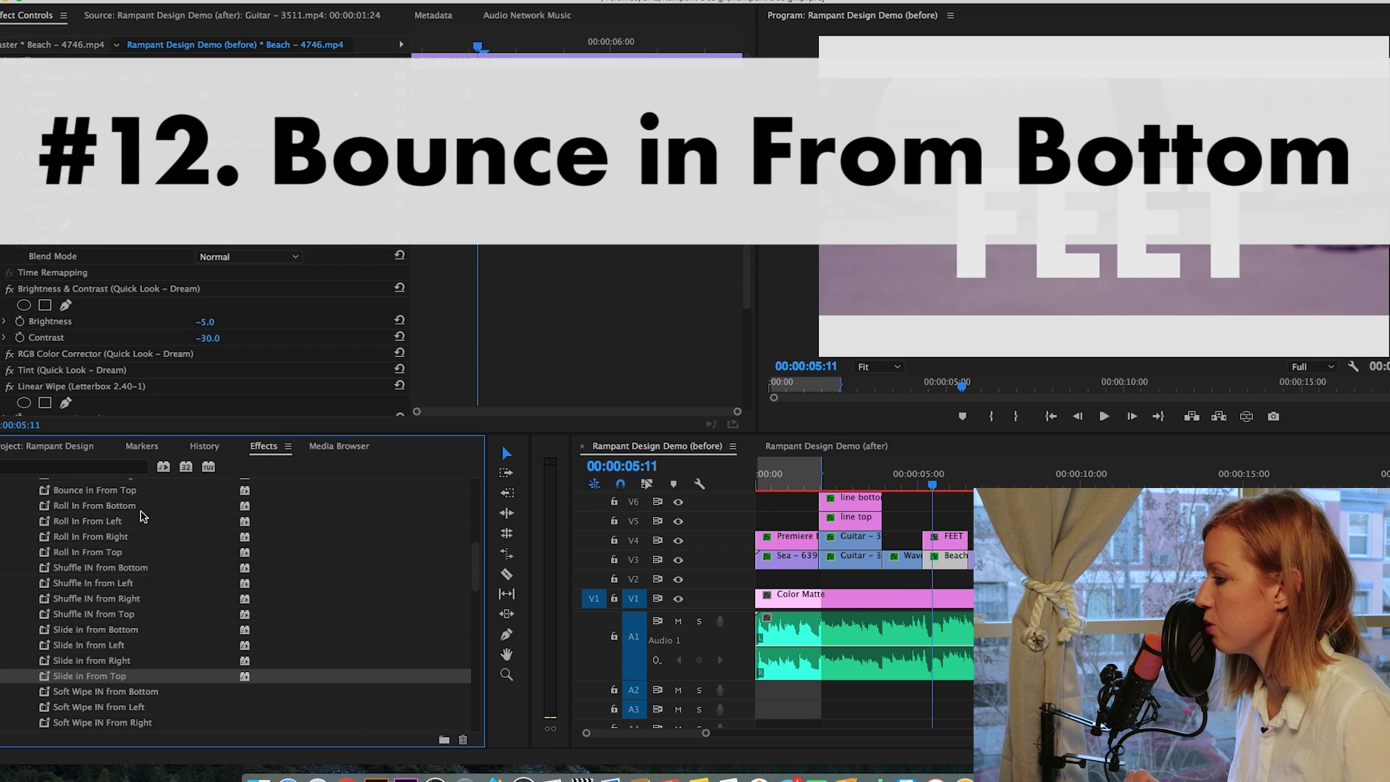
{"action": "scroll", "coordinate": [82, 568], "scroll_direction": "up", "scroll_amount": 3}
{"action": "left_click", "coordinate": [82, 547]}
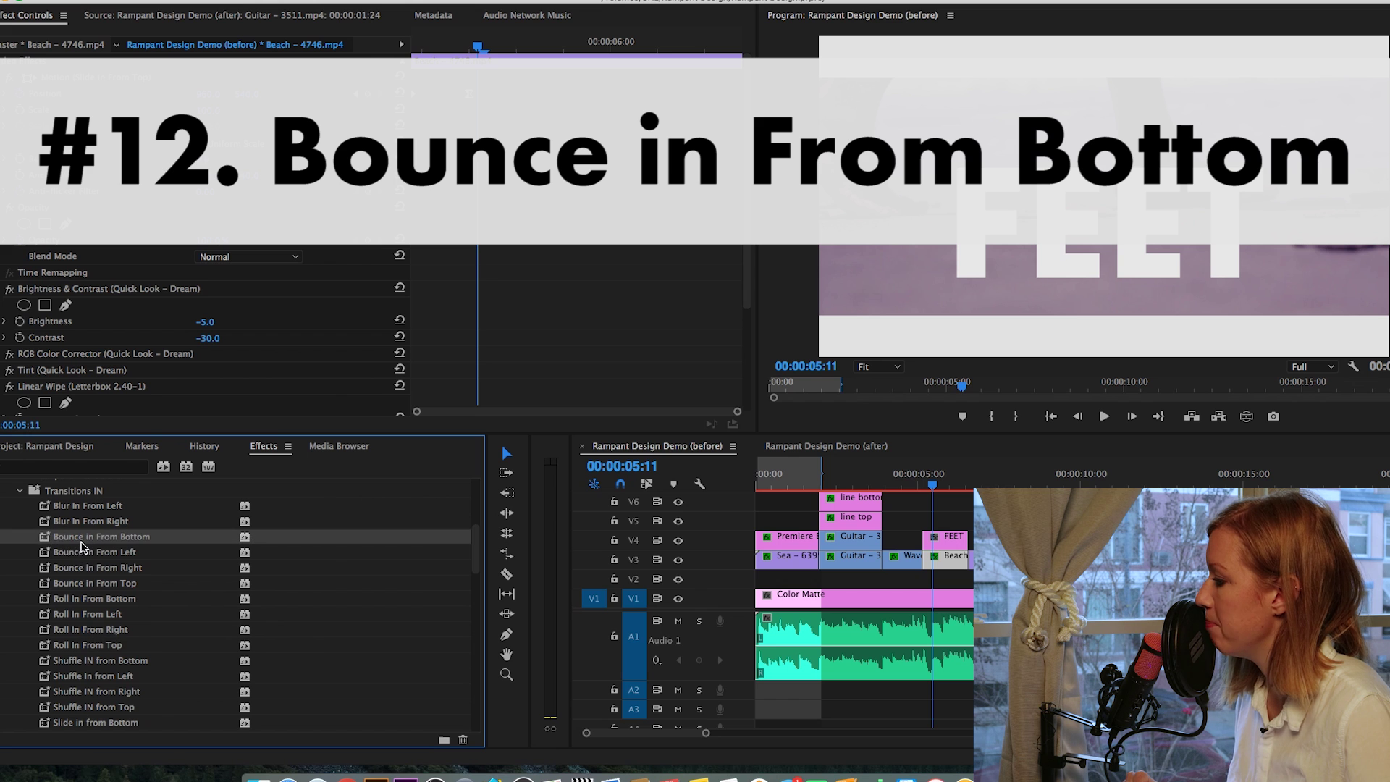
{"action": "left_click_drag", "start_coordinate": [107, 541], "coordinate": [950, 474]}
Move the FEET title's group of Position and Scale bounce keyframes earlier toward its start and scrub through the bounce.
{"action": "left_click", "coordinate": [676, 156]}
{"action": "left_click_drag", "start_coordinate": [680, 149], "coordinate": [516, 112]}
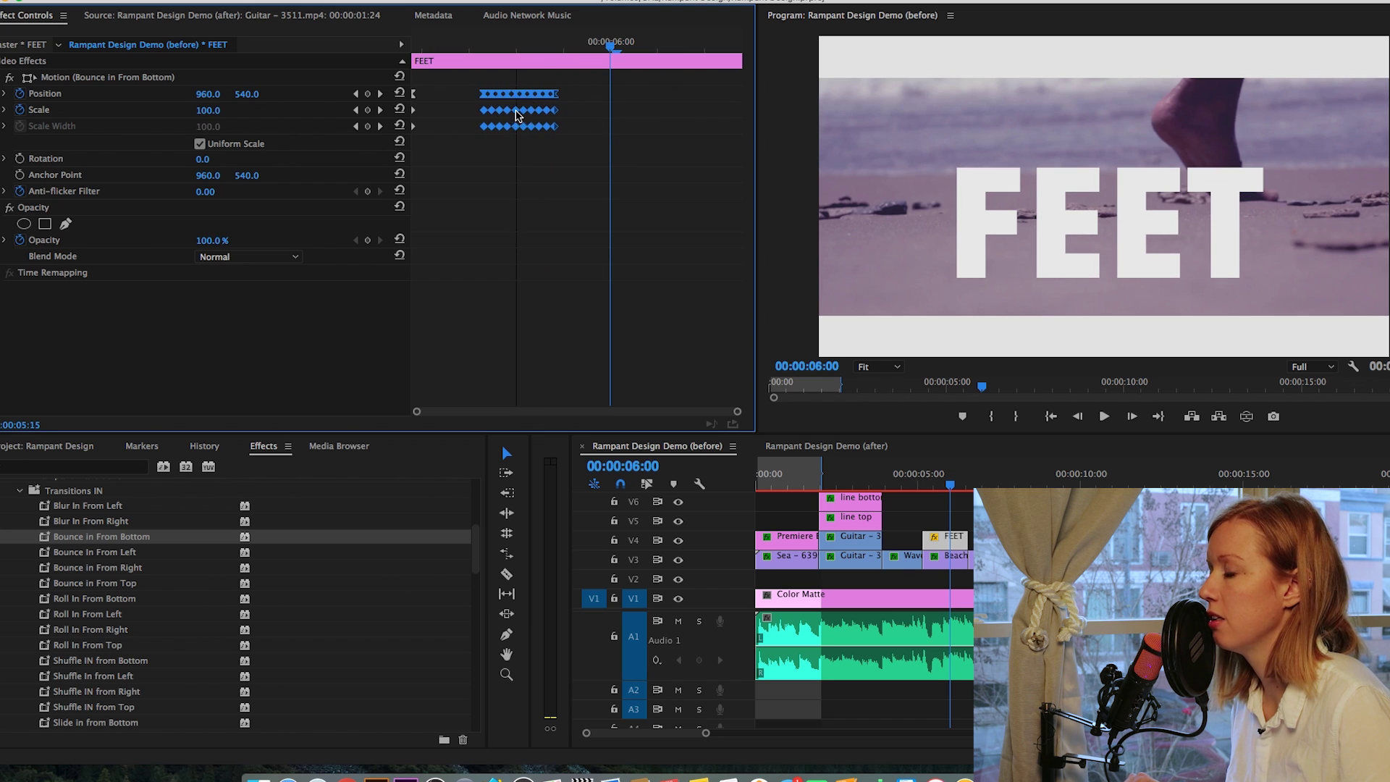
{"action": "left_click_drag", "start_coordinate": [507, 47], "coordinate": [476, 54]}
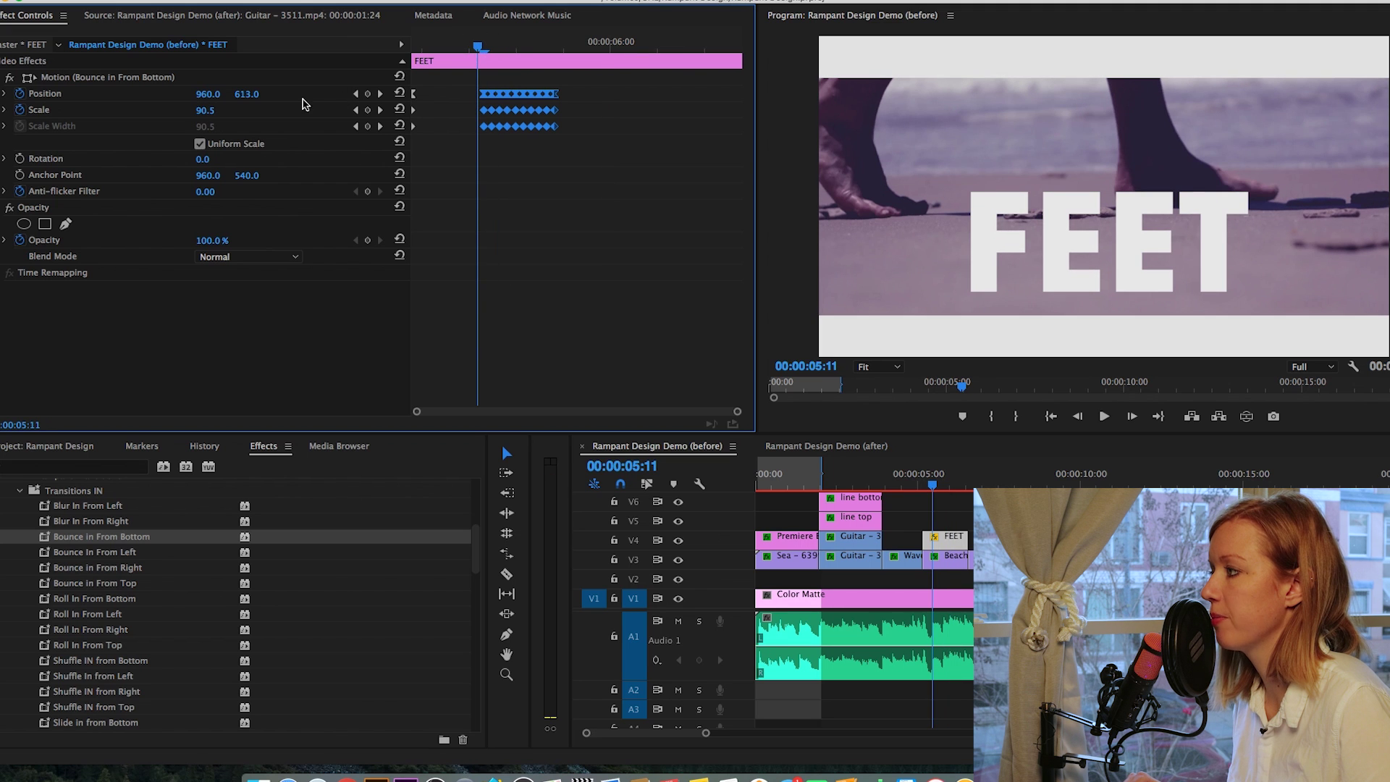
{"action": "mouse_move", "coordinate": [940, 479]}
{"action": "left_mouse_down"}
{"action": "mouse_move", "coordinate": [924, 483]}
{"action": "mouse_move", "coordinate": [958, 479]}
{"action": "left_mouse_up"}
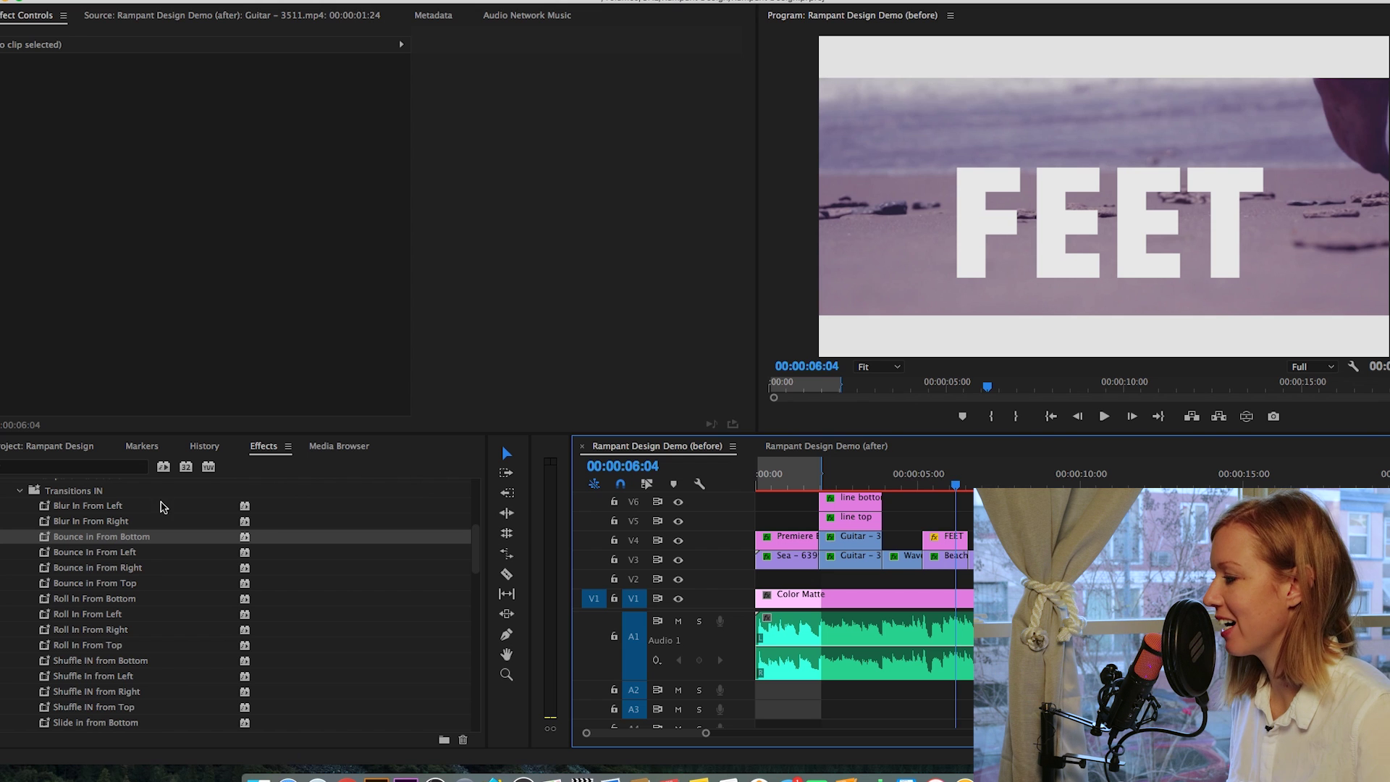
Apply the Shuffle Out Right preset from Transitions OUT to both the Beach – 4746.mp4 clip and the FEET title.
{"action": "scroll", "coordinate": [111, 663], "scroll_direction": "down", "scroll_amount": 1}
{"action": "scroll", "coordinate": [114, 687], "scroll_direction": "down", "scroll_amount": 5}
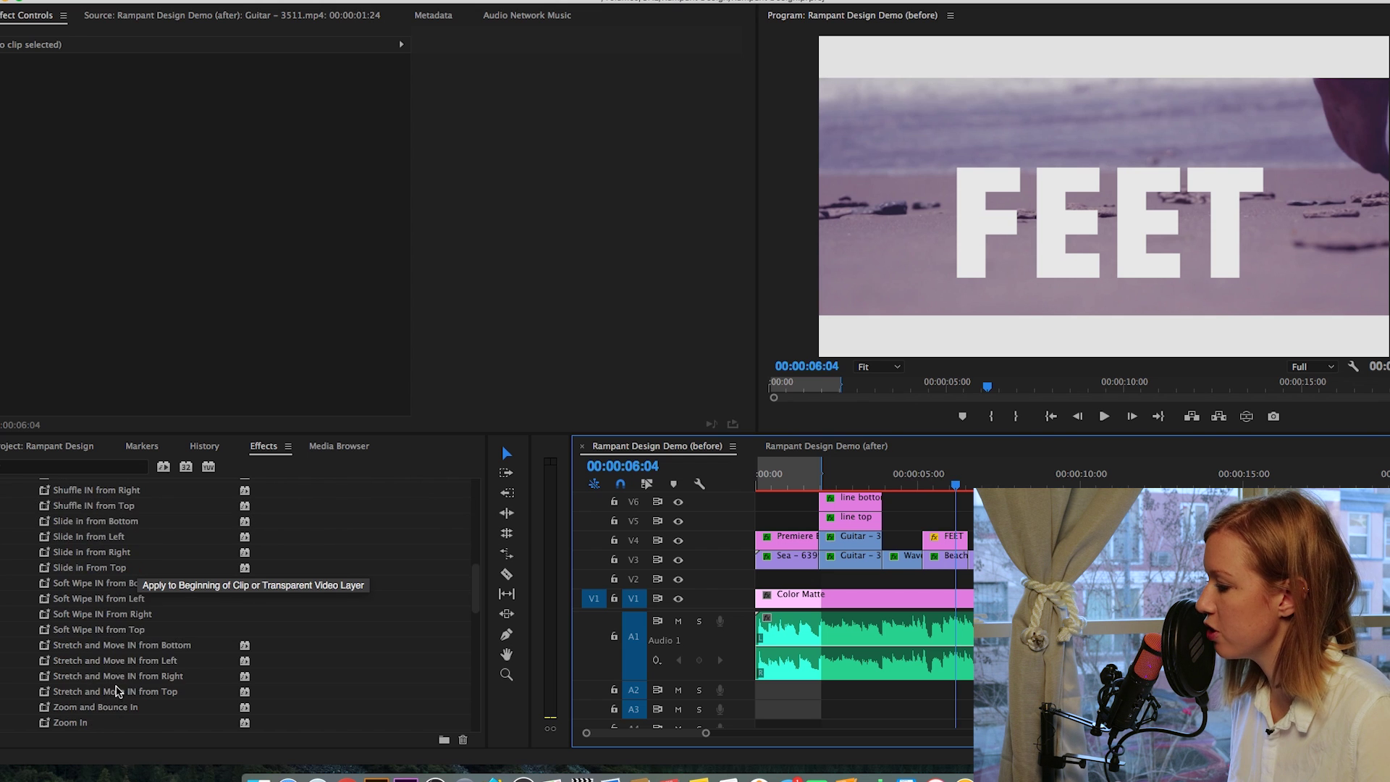
{"action": "scroll", "coordinate": [79, 673], "scroll_direction": "up", "scroll_amount": 10}
{"action": "scroll", "coordinate": [62, 658], "scroll_direction": "down", "scroll_amount": 2}
{"action": "scroll", "coordinate": [50, 648], "scroll_direction": "down", "scroll_amount": 2}
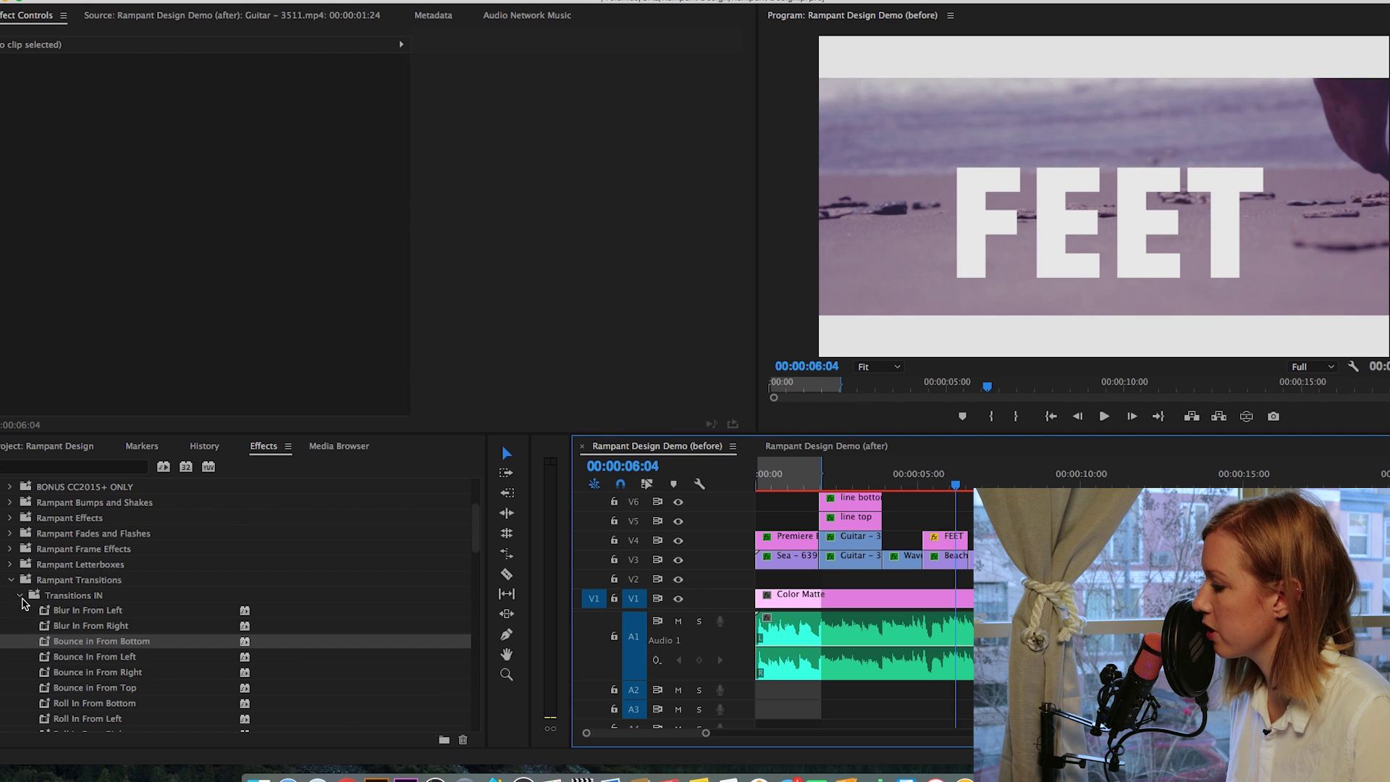
{"action": "left_click", "coordinate": [19, 595]}
{"action": "left_click", "coordinate": [19, 610]}
{"action": "scroll", "coordinate": [109, 666], "scroll_direction": "down", "scroll_amount": 6}
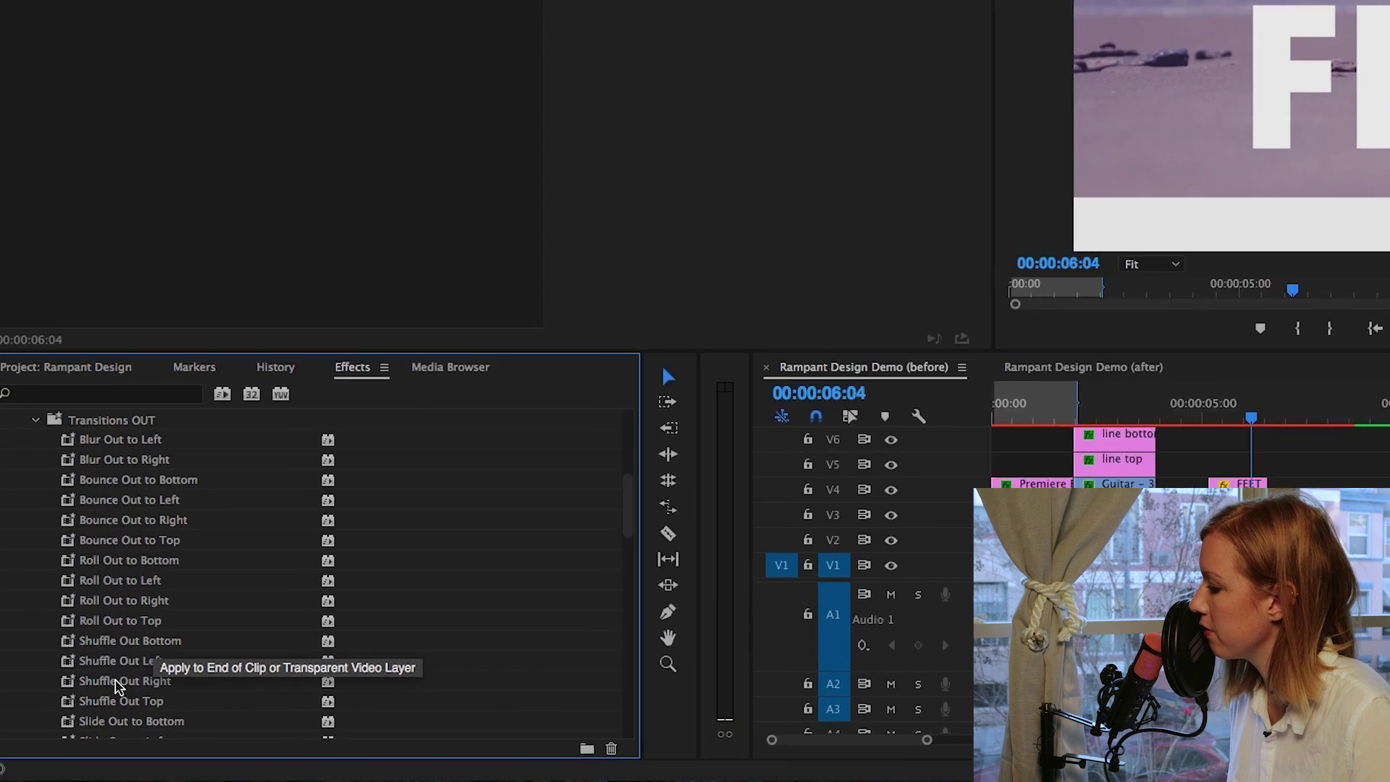
{"action": "left_click", "coordinate": [84, 689]}
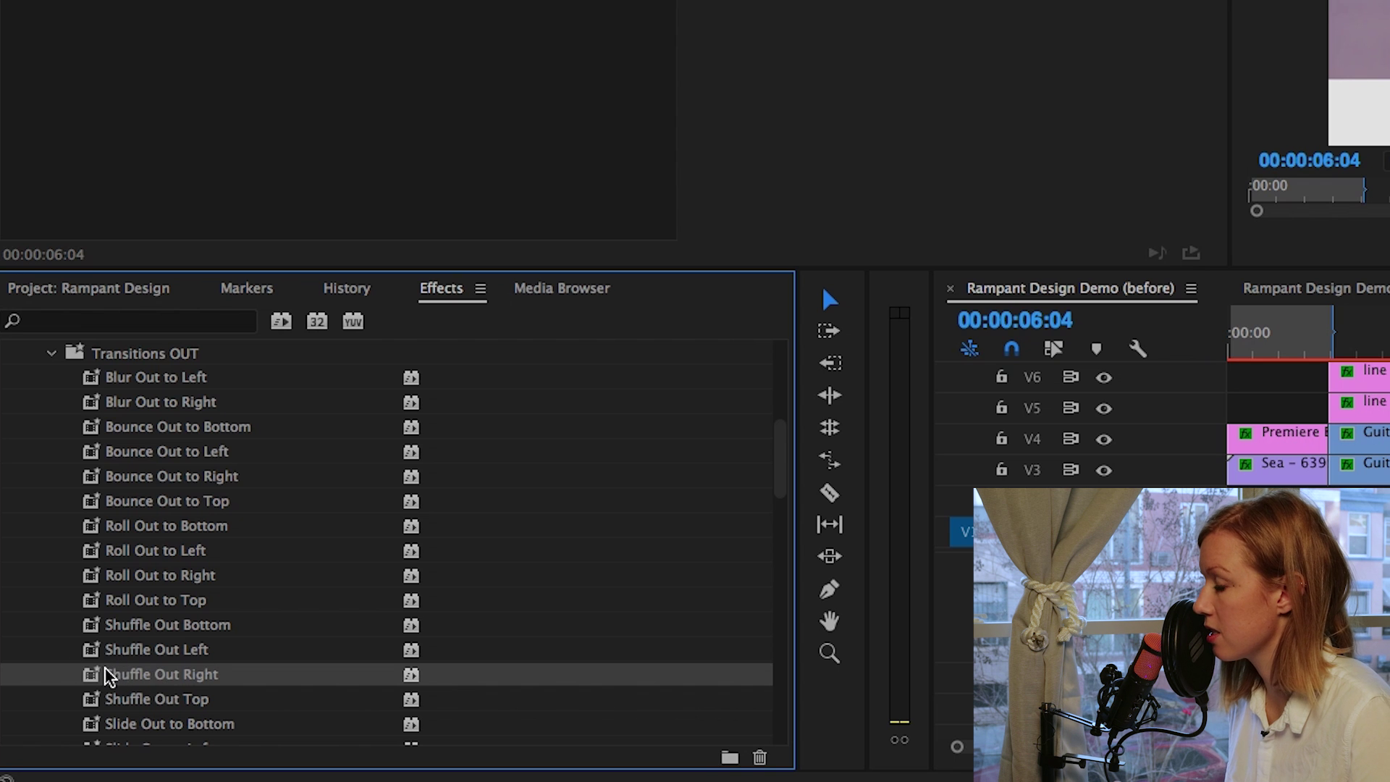
{"action": "scroll", "coordinate": [116, 655], "scroll_direction": "down", "scroll_amount": 1}
{"action": "left_click_drag", "start_coordinate": [105, 624], "coordinate": [788, 475]}
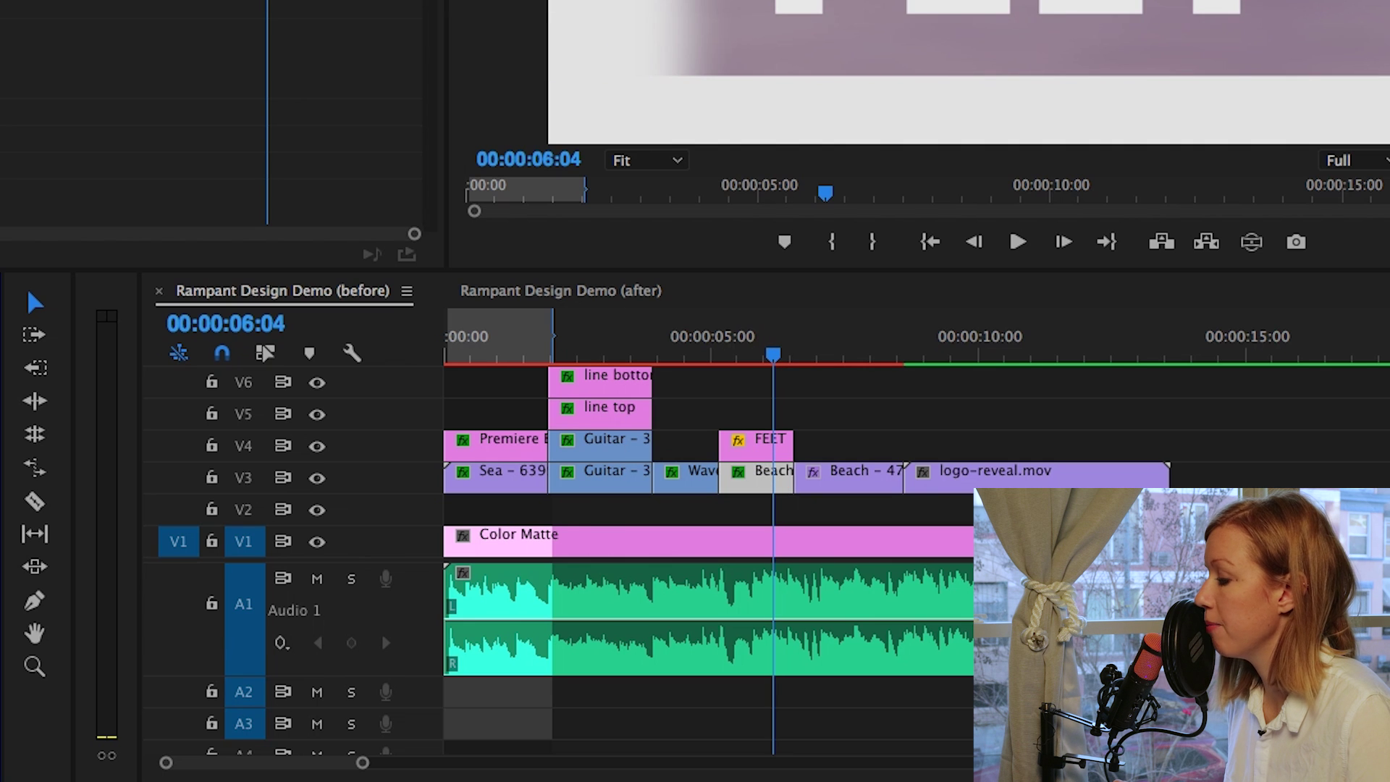
{"action": "left_click_drag", "start_coordinate": [542, 506], "coordinate": [769, 450]}
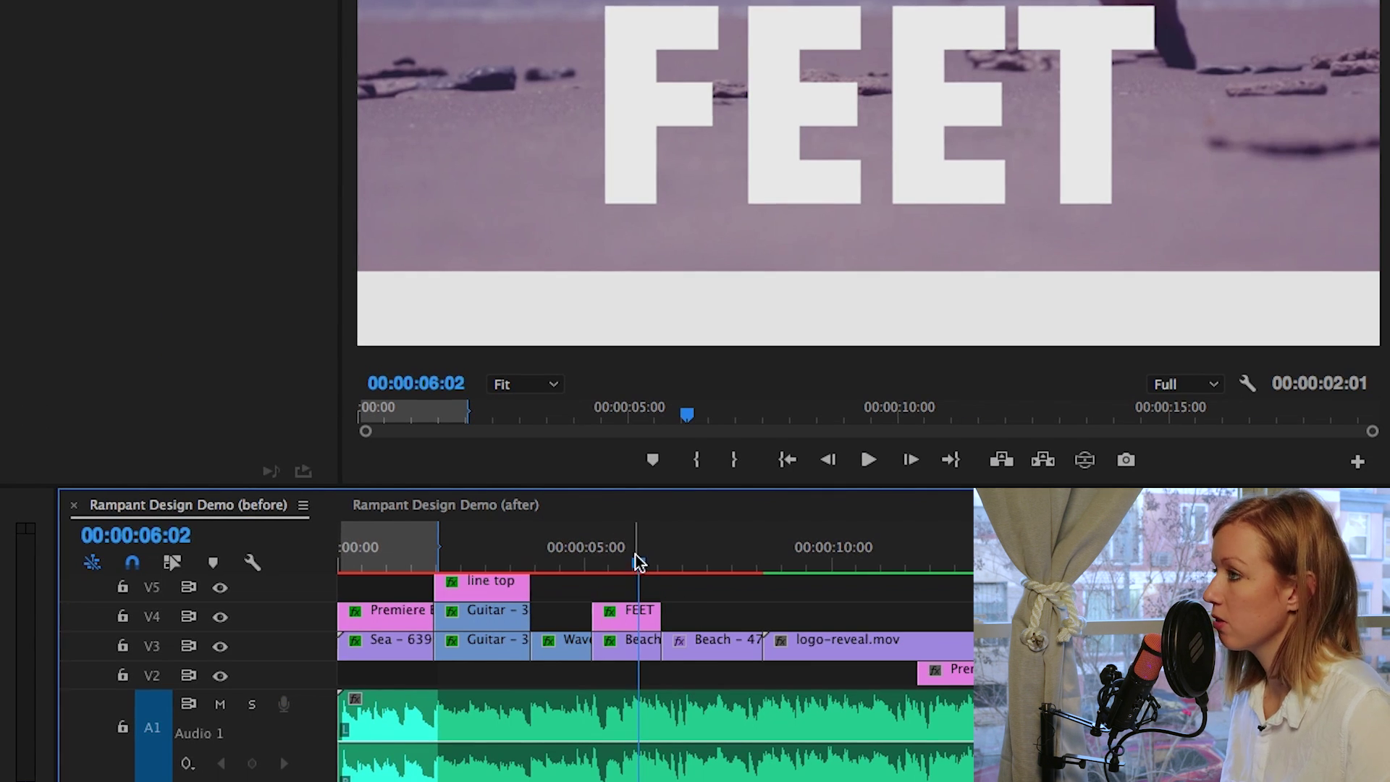
Apply the Shuffle In from Left preset to the Beach – 4722.mp4 clip on V3.
{"action": "left_click_drag", "start_coordinate": [637, 549], "coordinate": [691, 558]}
{"action": "left_click", "coordinate": [705, 653]}
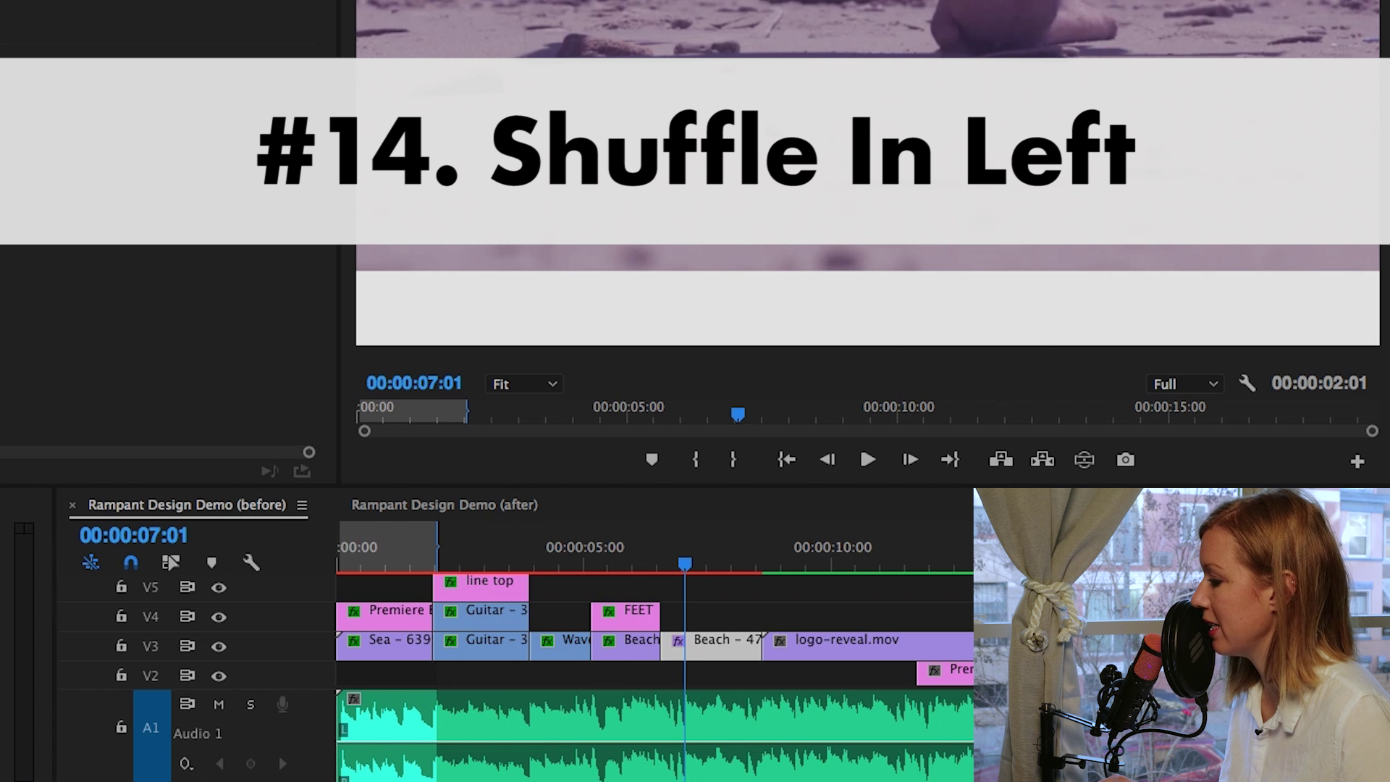
{"action": "scroll", "coordinate": [144, 702], "scroll_direction": "down", "scroll_amount": 4}
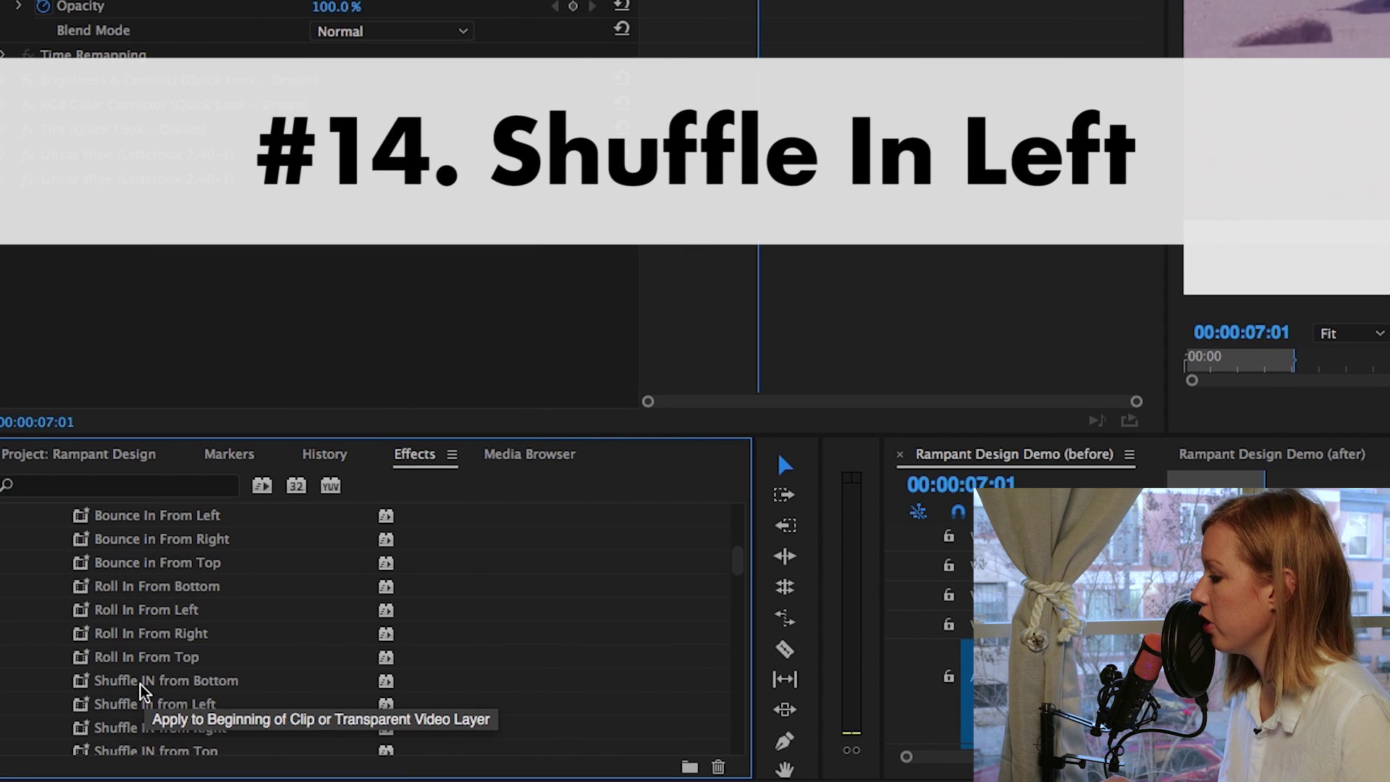
{"action": "scroll", "coordinate": [141, 703], "scroll_direction": "down", "scroll_amount": 2}
{"action": "left_click", "coordinate": [120, 657]}
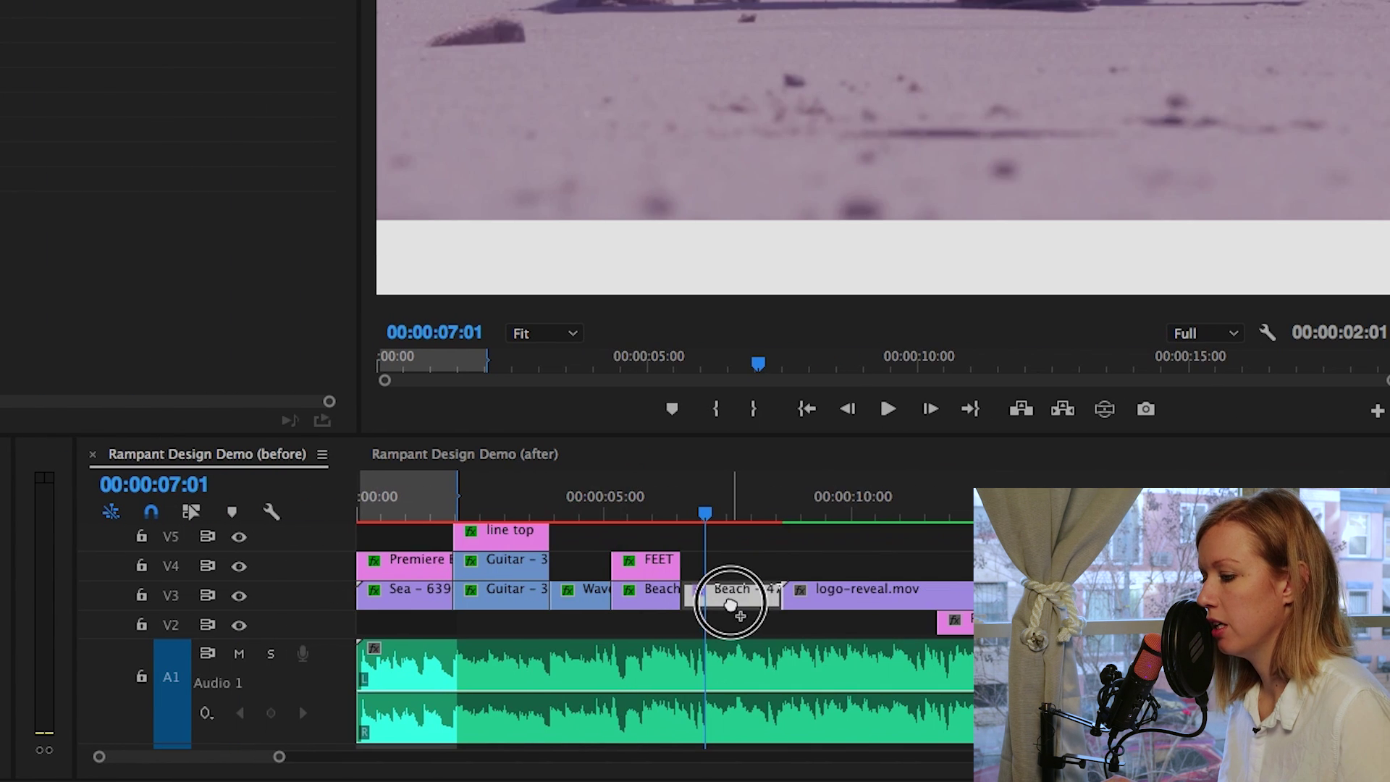
{"action": "left_click", "coordinate": [731, 605]}
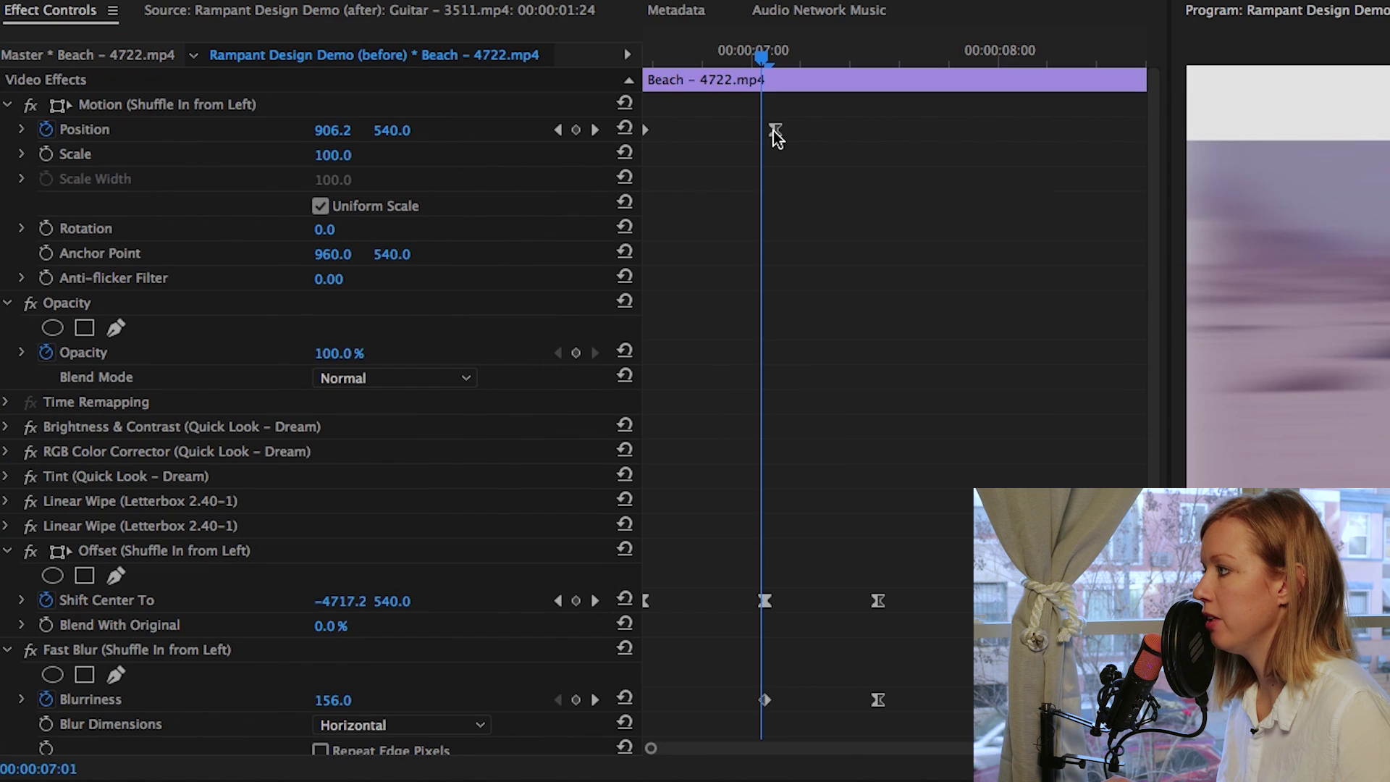
Speed up the Beach – 4722.mp4 shuffle-in by moving its Position, Shift Center To and Blurriness keyframes earlier.
{"action": "left_click_drag", "start_coordinate": [767, 131], "coordinate": [734, 134]}
{"action": "left_click", "coordinate": [896, 647]}
{"action": "left_click_drag", "start_coordinate": [897, 709], "coordinate": [852, 573]}
{"action": "left_click_drag", "start_coordinate": [877, 600], "coordinate": [714, 702]}
{"action": "left_click_drag", "start_coordinate": [810, 552], "coordinate": [847, 720]}
{"action": "left_click_drag", "start_coordinate": [813, 598], "coordinate": [791, 608]}
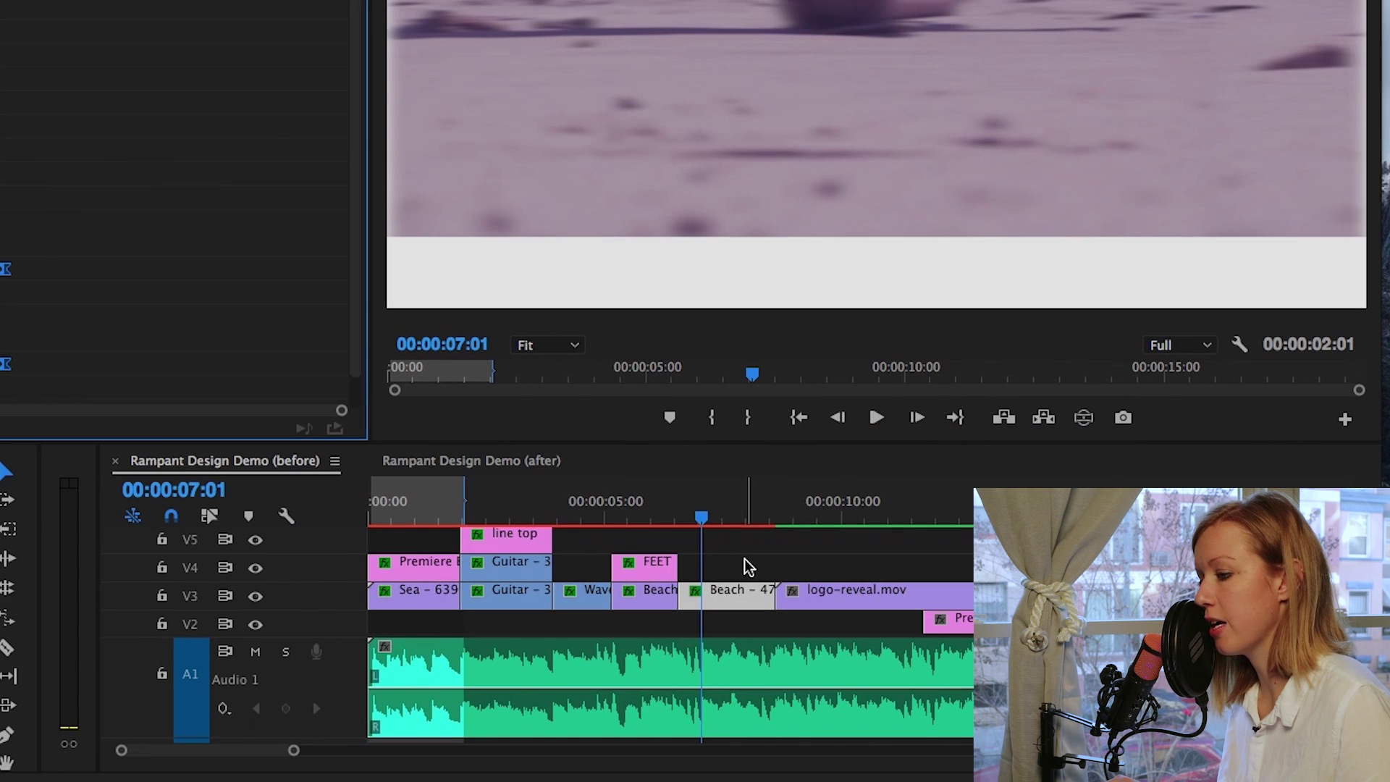
{"action": "left_click_drag", "start_coordinate": [665, 508], "coordinate": [675, 518]}
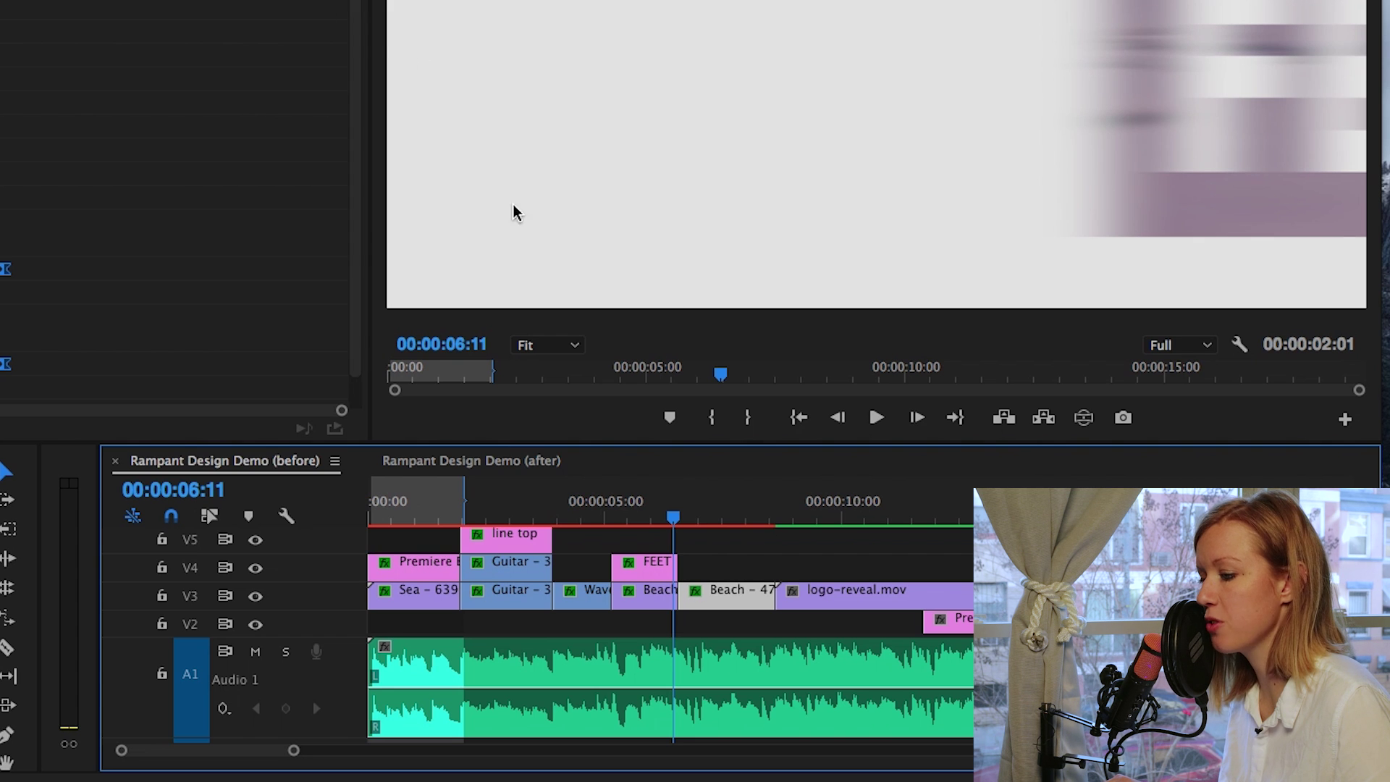
Restack the overlapping clips with Beach – 4746.mp4 on V4 and Beach – 4722.mp4 on V2, shifting the latter slightly earlier.
{"action": "left_click", "coordinate": [707, 595]}
{"action": "key", "text": "alt+Down"}
{"action": "scroll", "coordinate": [689, 594], "scroll_direction": "down", "scroll_amount": 2}
{"action": "scroll", "coordinate": [689, 560], "scroll_direction": "up", "scroll_amount": 1}
{"action": "mouse_move", "coordinate": [695, 584]}
{"action": "left_mouse_down"}
{"action": "mouse_move", "coordinate": [666, 558]}
{"action": "mouse_move", "coordinate": [647, 579]}
{"action": "mouse_move", "coordinate": [643, 561]}
{"action": "mouse_move", "coordinate": [693, 583]}
{"action": "left_mouse_up"}
{"action": "scroll", "coordinate": [693, 587], "scroll_direction": "down", "scroll_amount": 1}
Move the Beach – 4722.mp4 clip on V2 earlier so it starts at the playhead, 00:00:06:08.
{"action": "left_click", "coordinate": [664, 508]}
{"action": "left_click", "coordinate": [660, 514]}
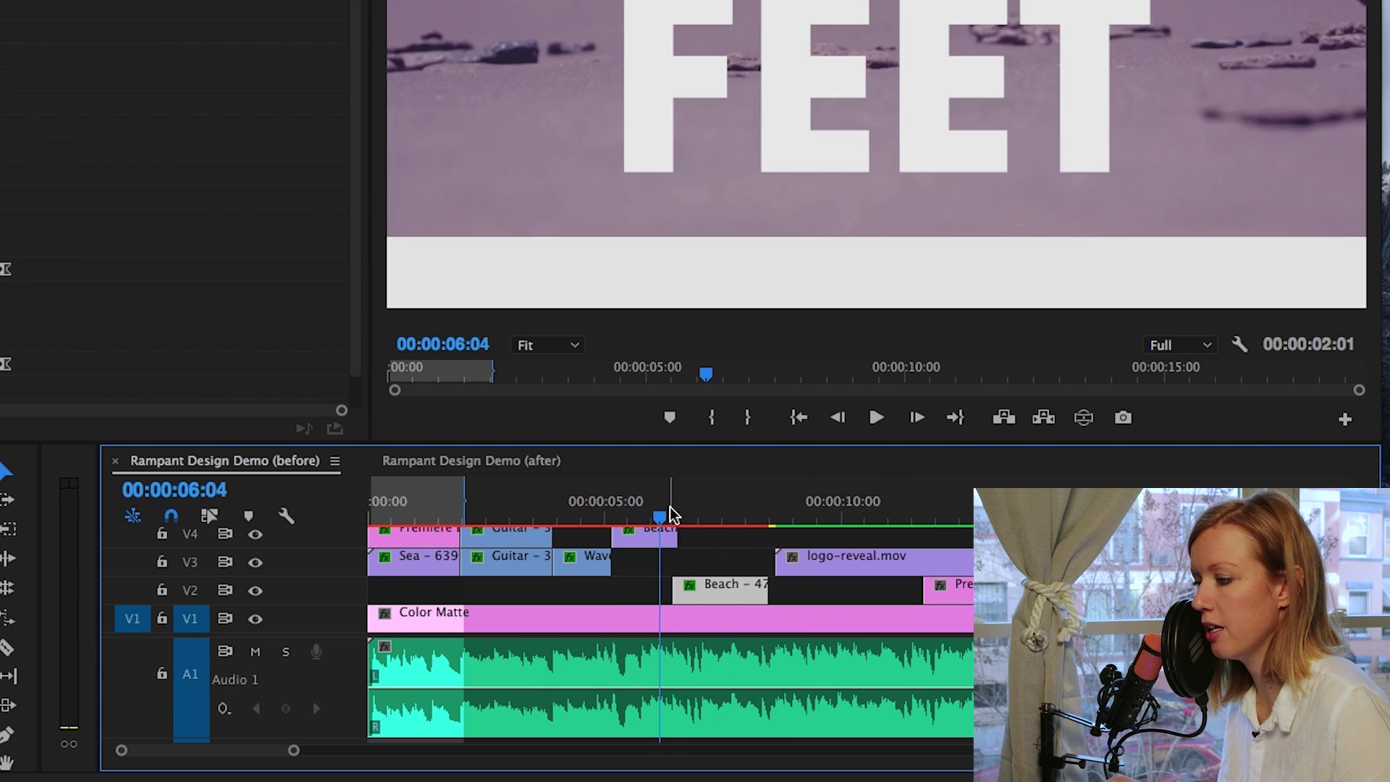
{"action": "left_click", "coordinate": [667, 515]}
{"action": "left_click_drag", "start_coordinate": [688, 601], "coordinate": [682, 590]}
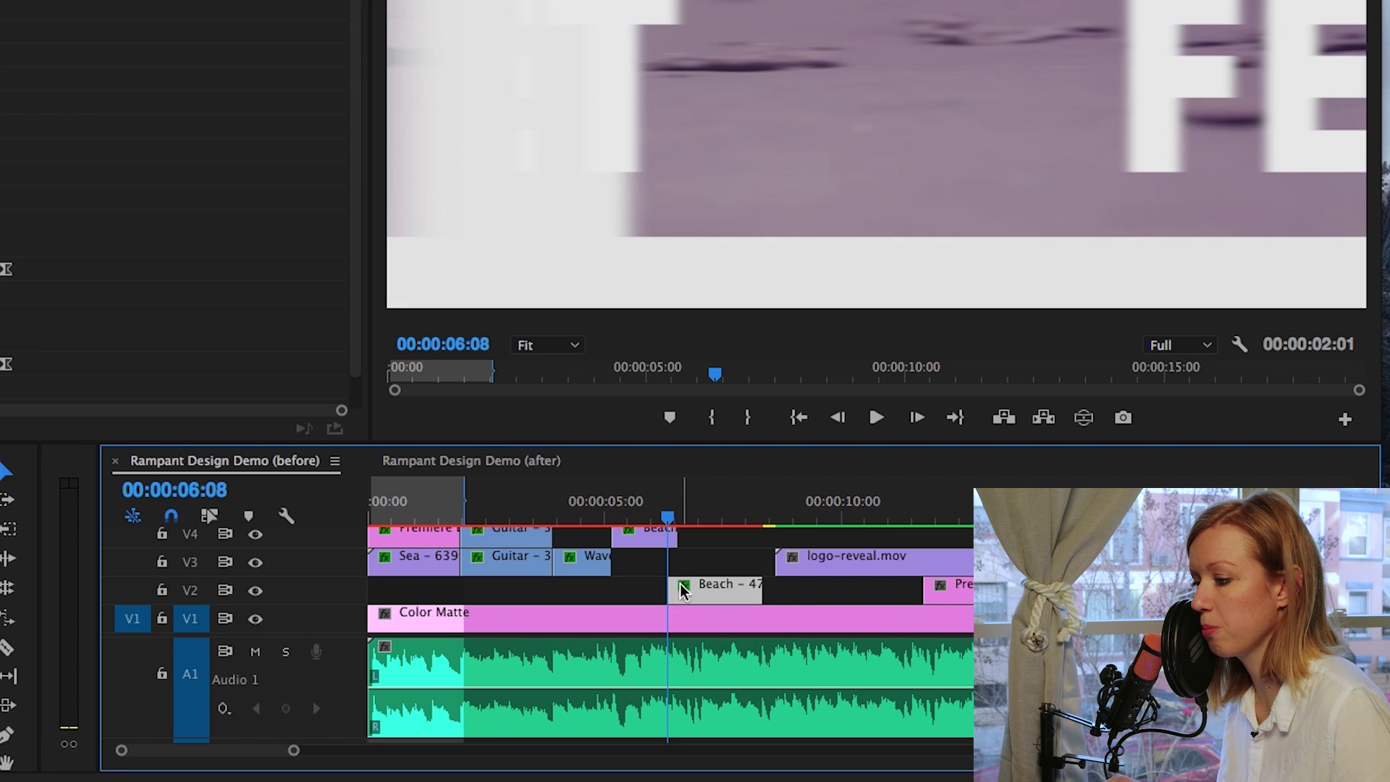
Examine the overlap between the two beach clips' shuffle transitions frame by frame, then scrub to 00:00:06:24.
{"action": "key", "text": "Right"}
{"action": "key", "text": "Right"}
{"action": "key", "text": "Right"}
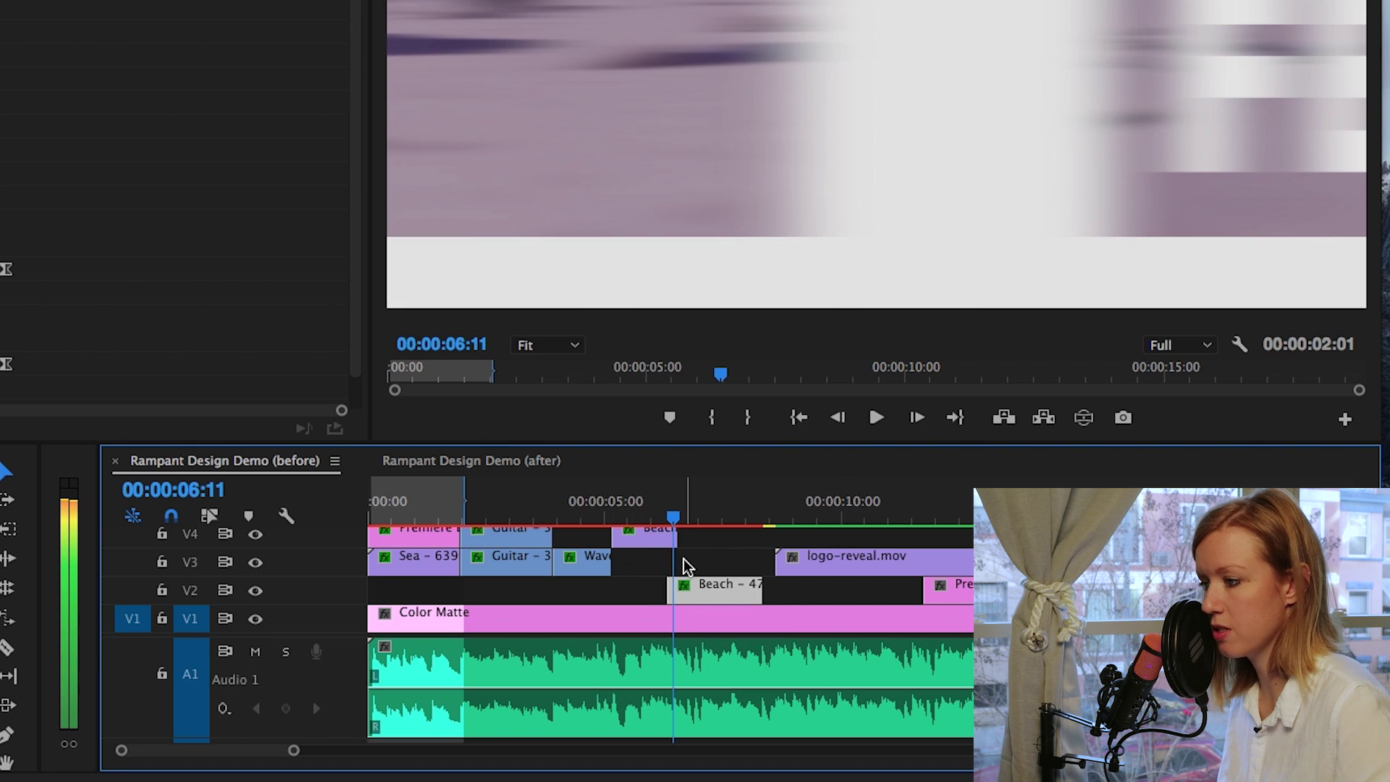
{"action": "key", "text": "Left"}
{"action": "key", "text": "Left"}
{"action": "key", "text": "Left"}
{"action": "key", "text": "Right"}
{"action": "key", "text": "Right"}
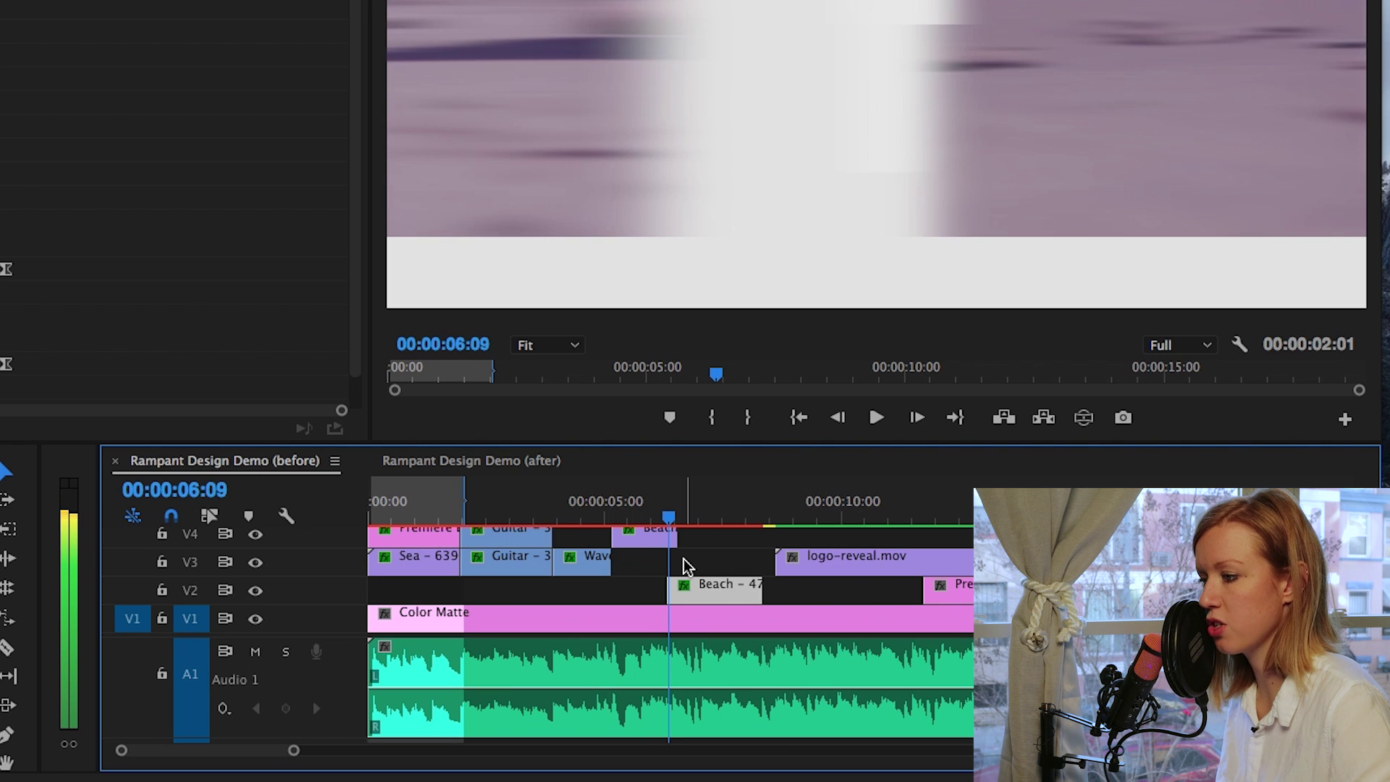
{"action": "left_click_drag", "start_coordinate": [686, 504], "coordinate": [706, 511]}
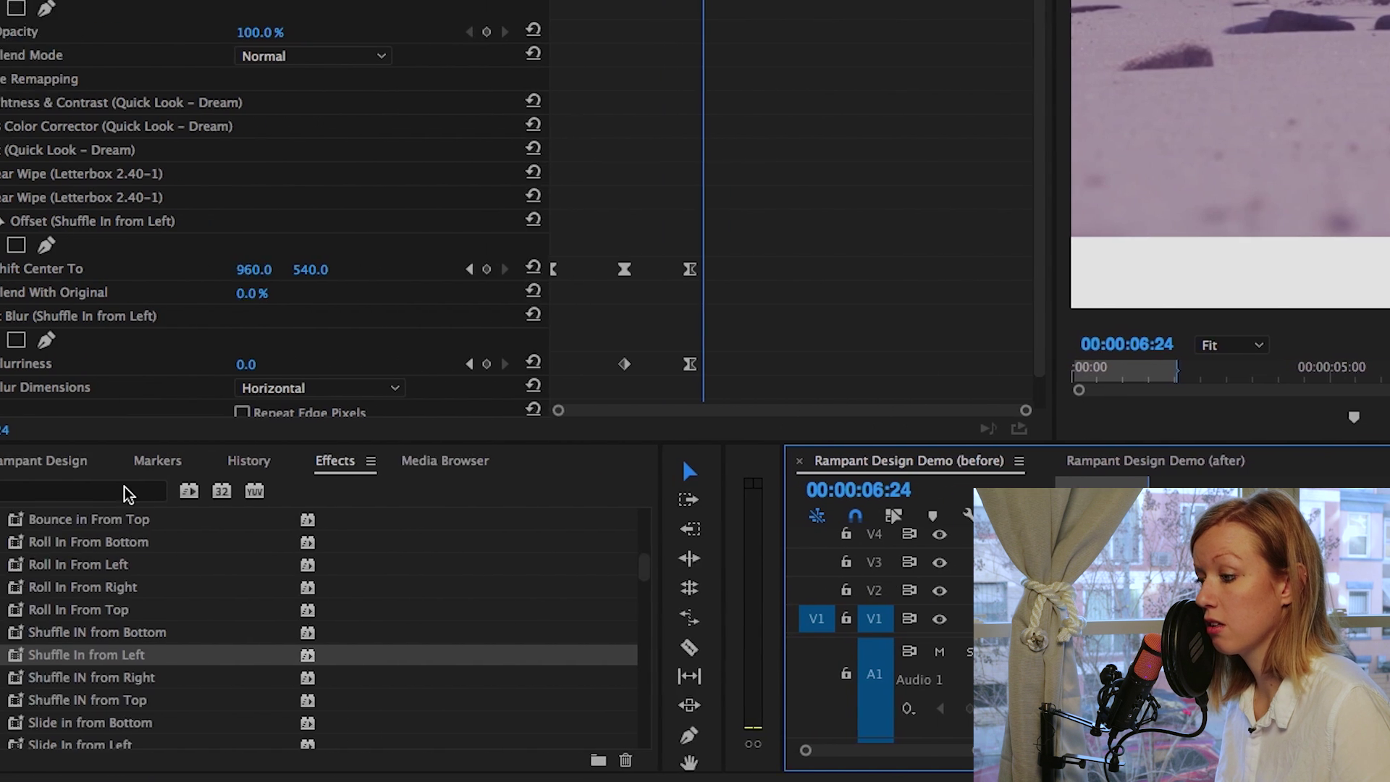
Add the On The Ground title to V3 above Beach – 4722.mp4, trimmed to start and end with that clip.
{"action": "left_click", "coordinate": [116, 467]}
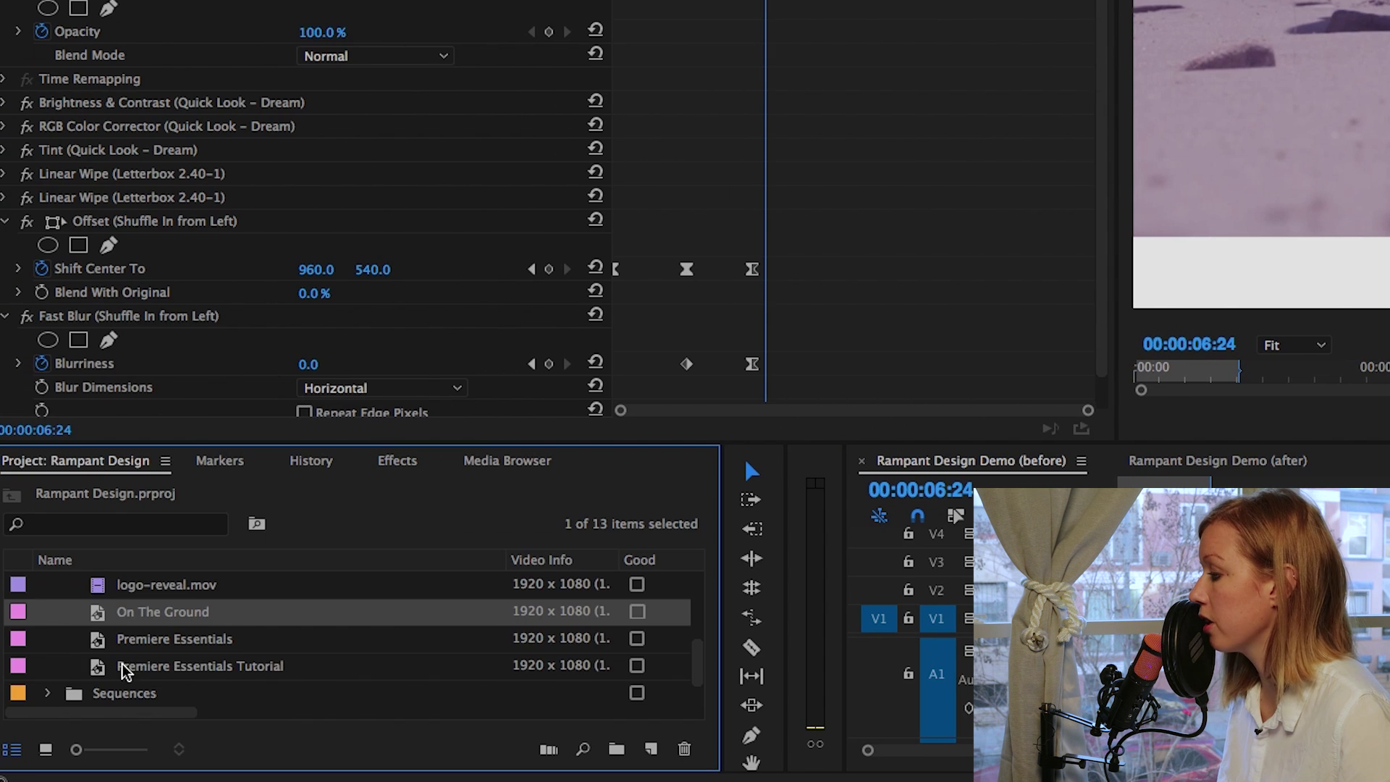
{"action": "scroll", "coordinate": [116, 652], "scroll_direction": "down", "scroll_amount": 3}
{"action": "scroll", "coordinate": [118, 626], "scroll_direction": "up", "scroll_amount": 5}
{"action": "scroll", "coordinate": [115, 630], "scroll_direction": "down", "scroll_amount": 4}
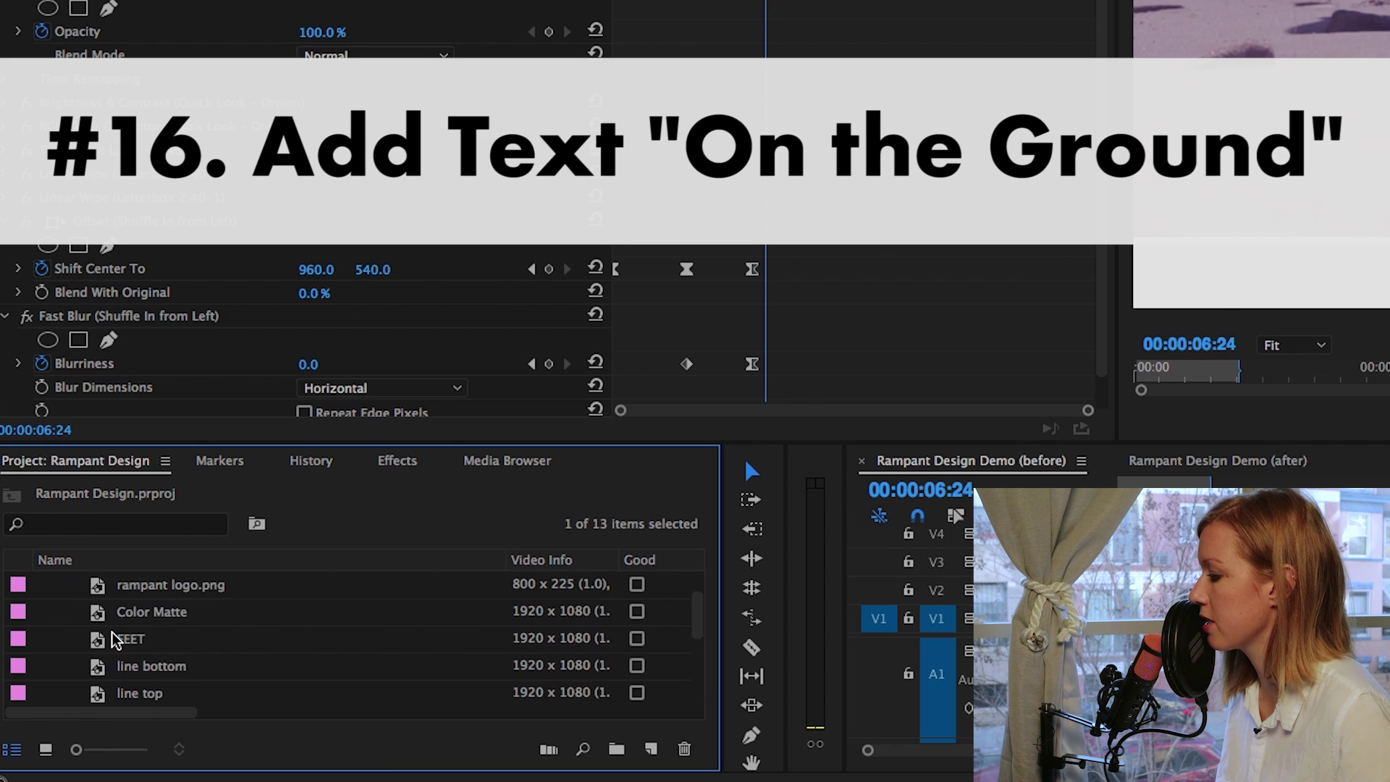
{"action": "left_click_drag", "start_coordinate": [112, 644], "coordinate": [1348, 534]}
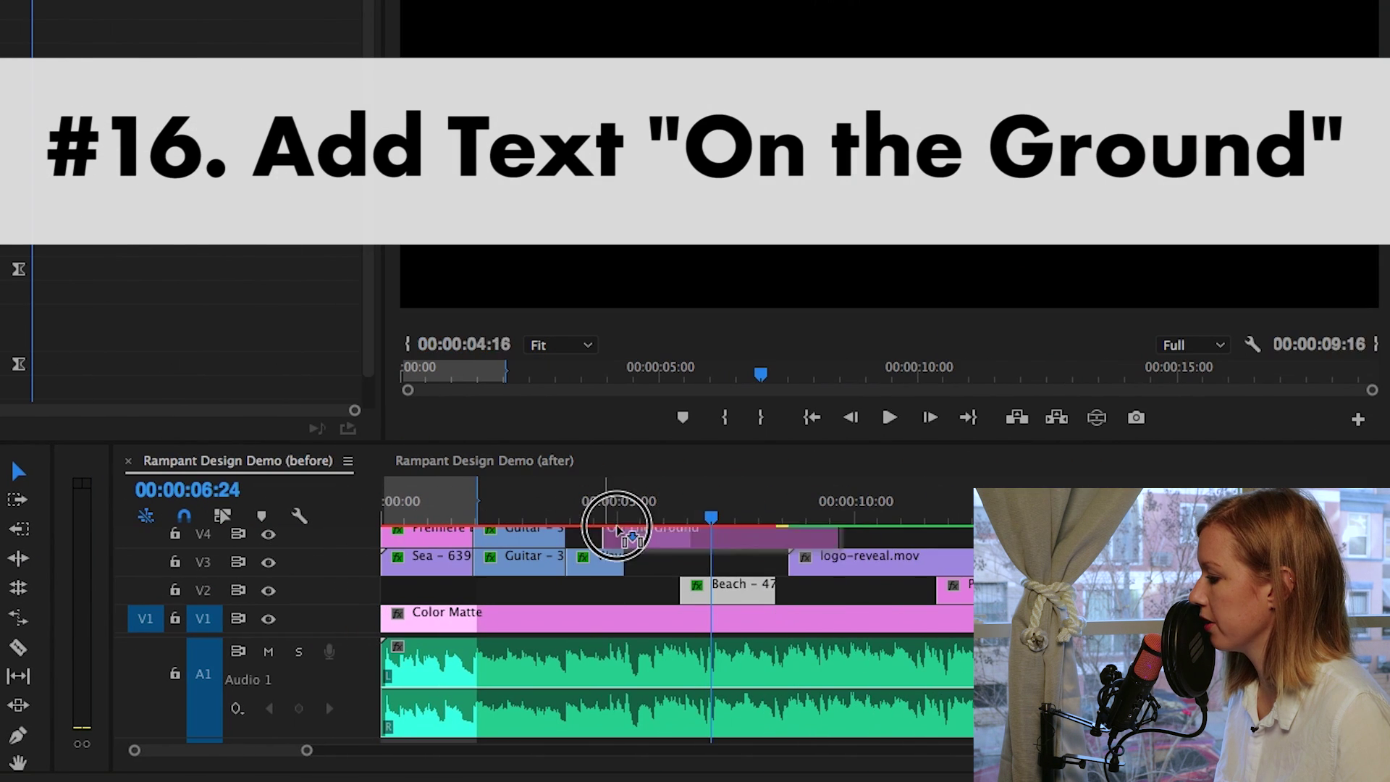
{"action": "left_click_drag", "start_coordinate": [617, 530], "coordinate": [692, 537]}
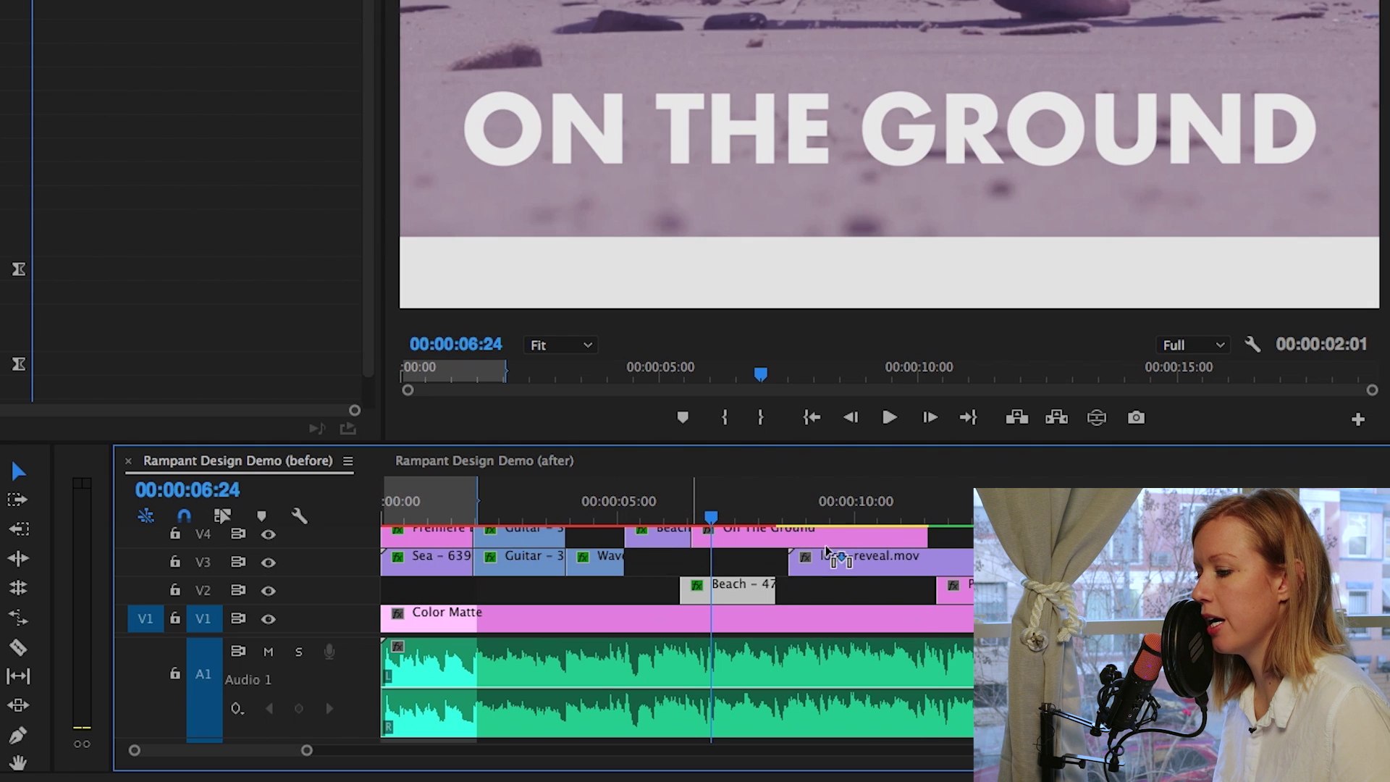
{"action": "left_click_drag", "start_coordinate": [923, 532], "coordinate": [788, 534]}
{"action": "left_click_drag", "start_coordinate": [646, 447], "coordinate": [636, 341]}
Apply the Roll In From Right preset to the On The Ground title.
{"action": "mouse_move", "coordinate": [726, 494]}
{"action": "left_mouse_down"}
{"action": "mouse_move", "coordinate": [729, 518]}
{"action": "mouse_move", "coordinate": [701, 501]}
{"action": "left_mouse_up"}
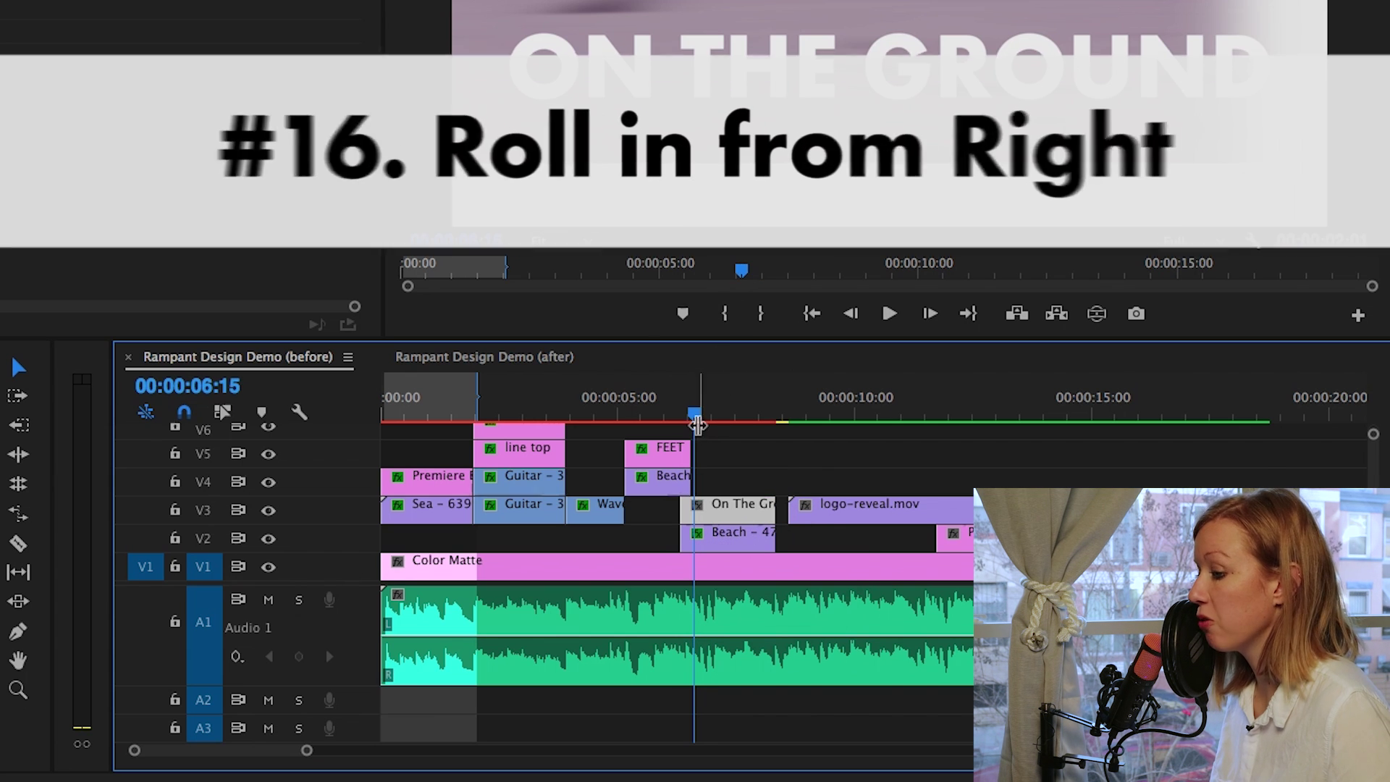
{"action": "left_click", "coordinate": [384, 358]}
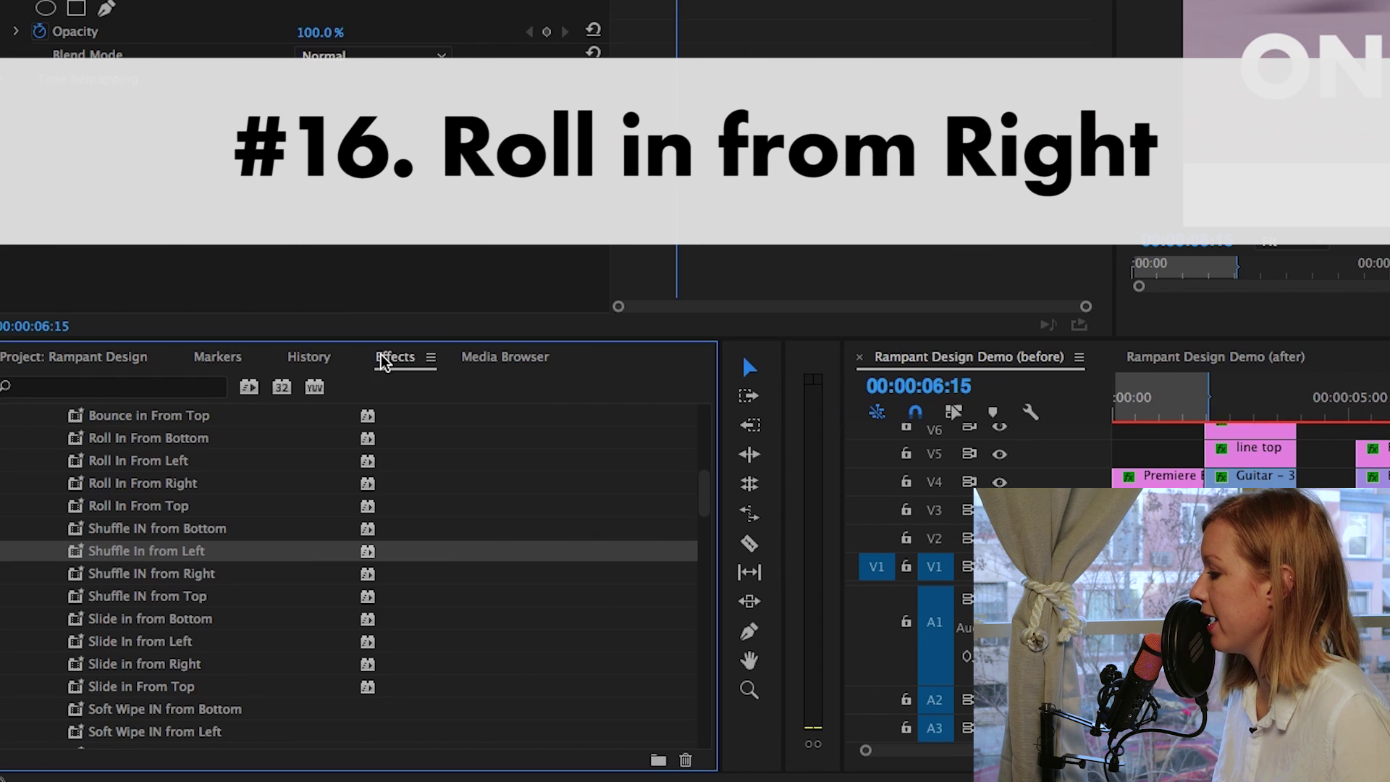
{"action": "scroll", "coordinate": [109, 557], "scroll_direction": "up", "scroll_amount": 5}
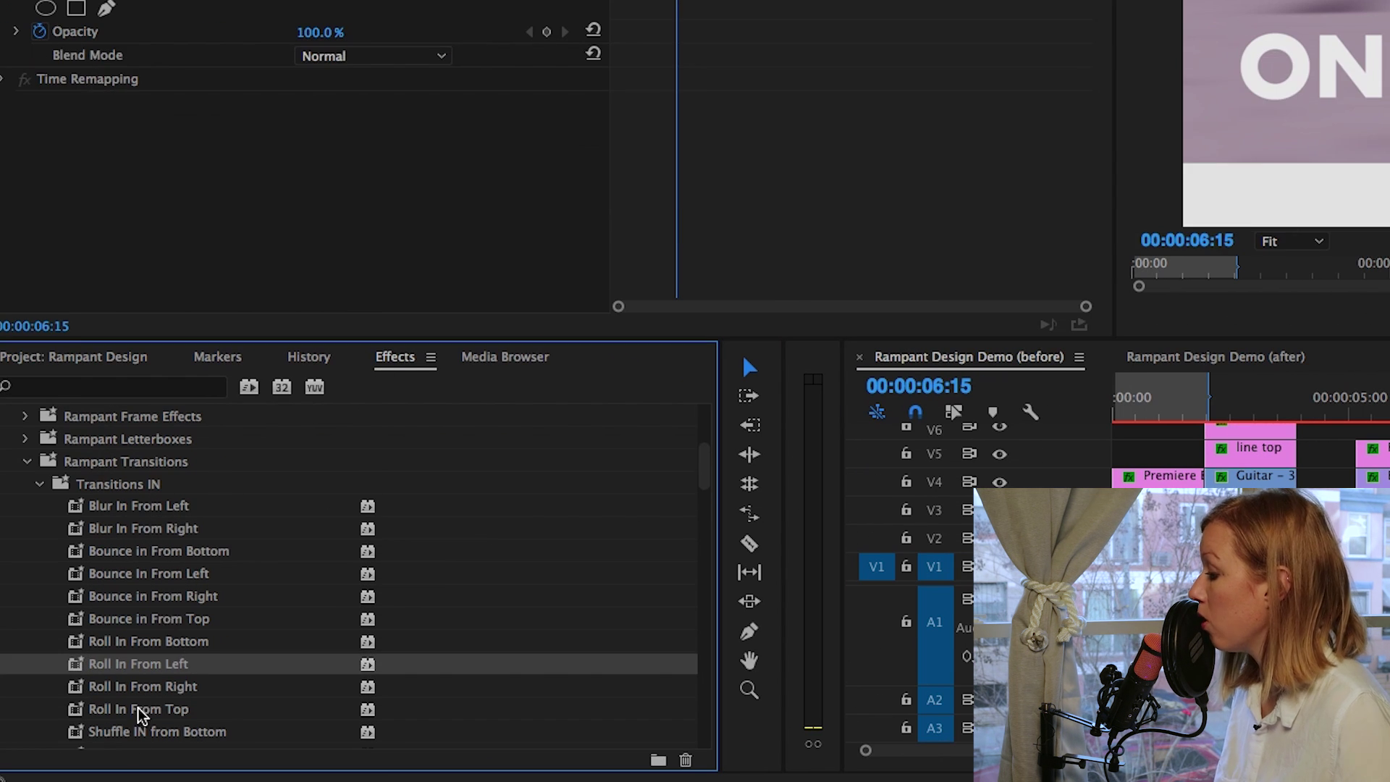
{"action": "left_click_drag", "start_coordinate": [129, 689], "coordinate": [1389, 467]}
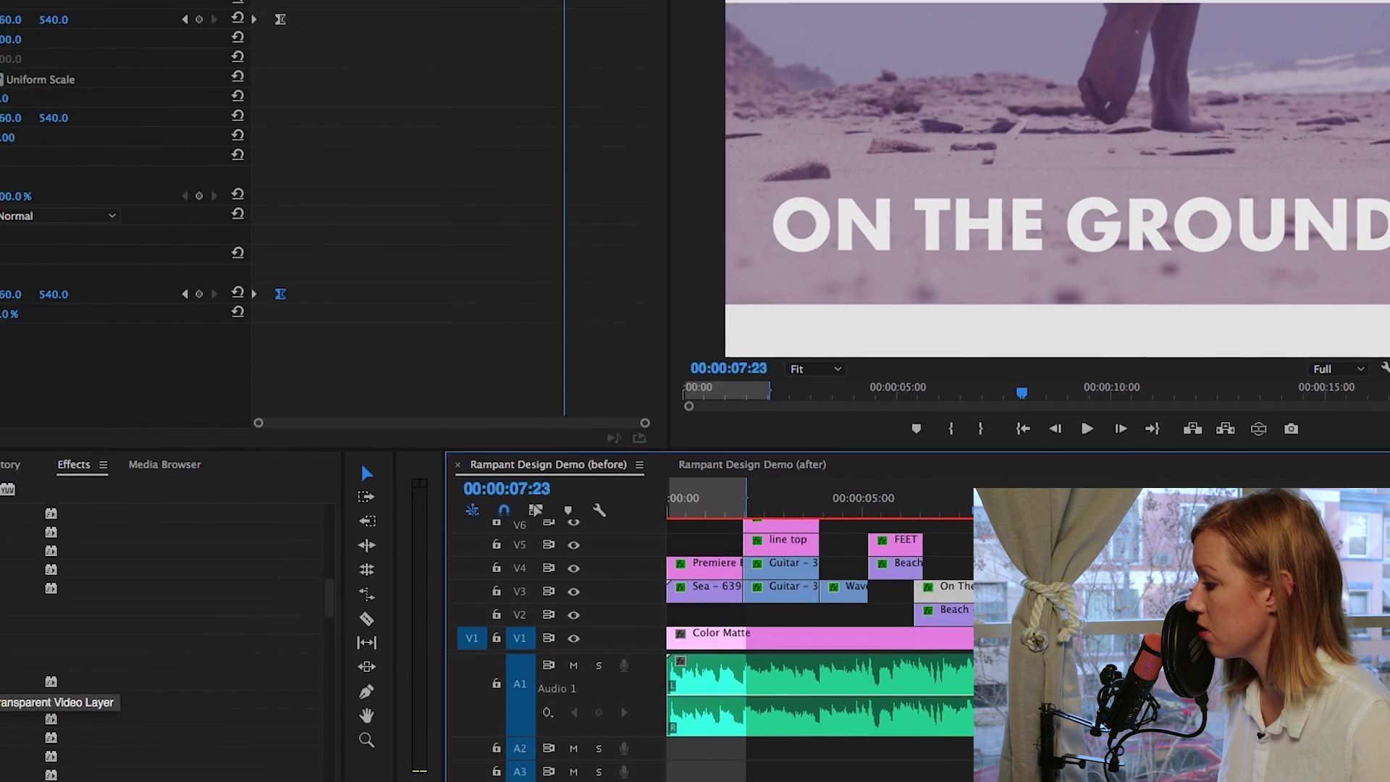
Apply the Roll Out to Right preset to both the On The Ground title and the Beach – 4722.mp4 clip beneath it.
{"action": "scroll", "coordinate": [89, 662], "scroll_direction": "down", "scroll_amount": 5}
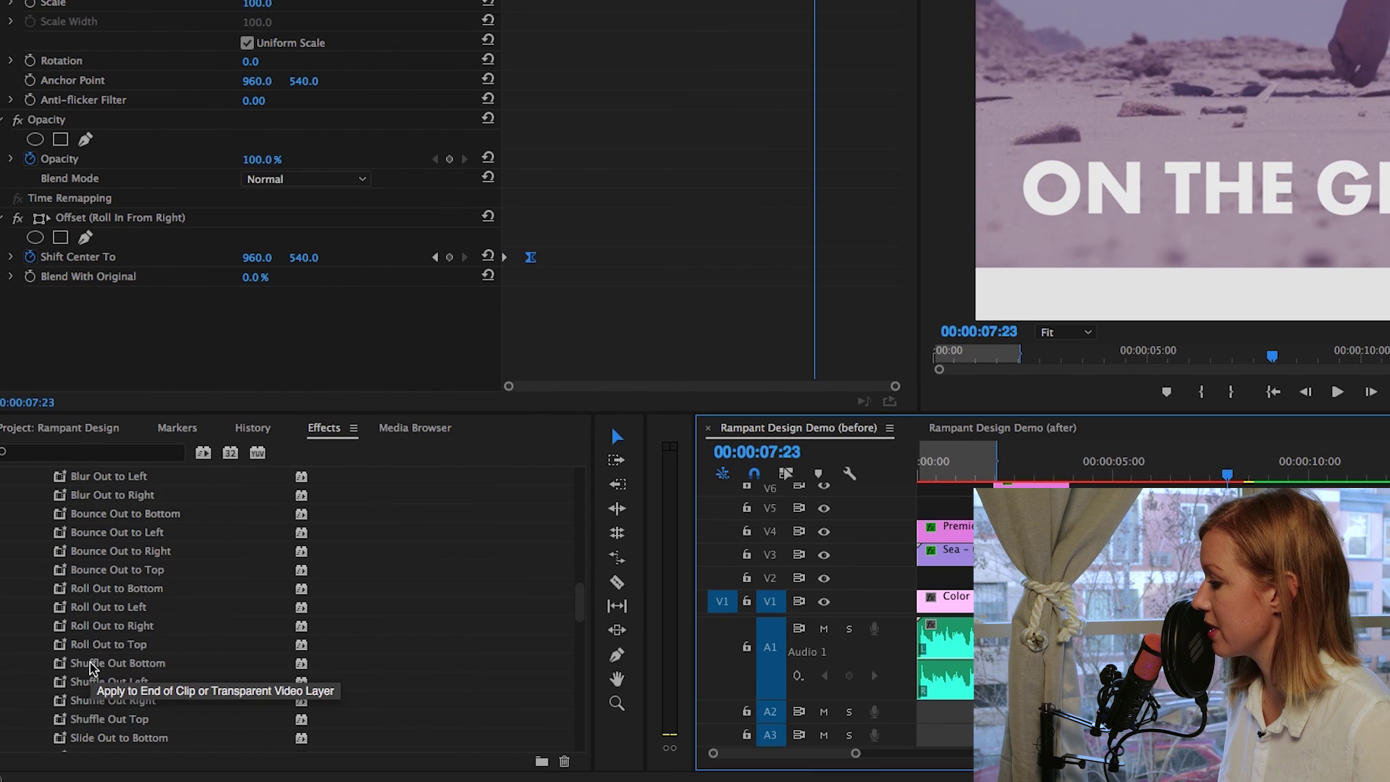
{"action": "left_click", "coordinate": [87, 625]}
{"action": "left_click", "coordinate": [80, 606]}
{"action": "left_click_drag", "start_coordinate": [79, 607], "coordinate": [1039, 558]}
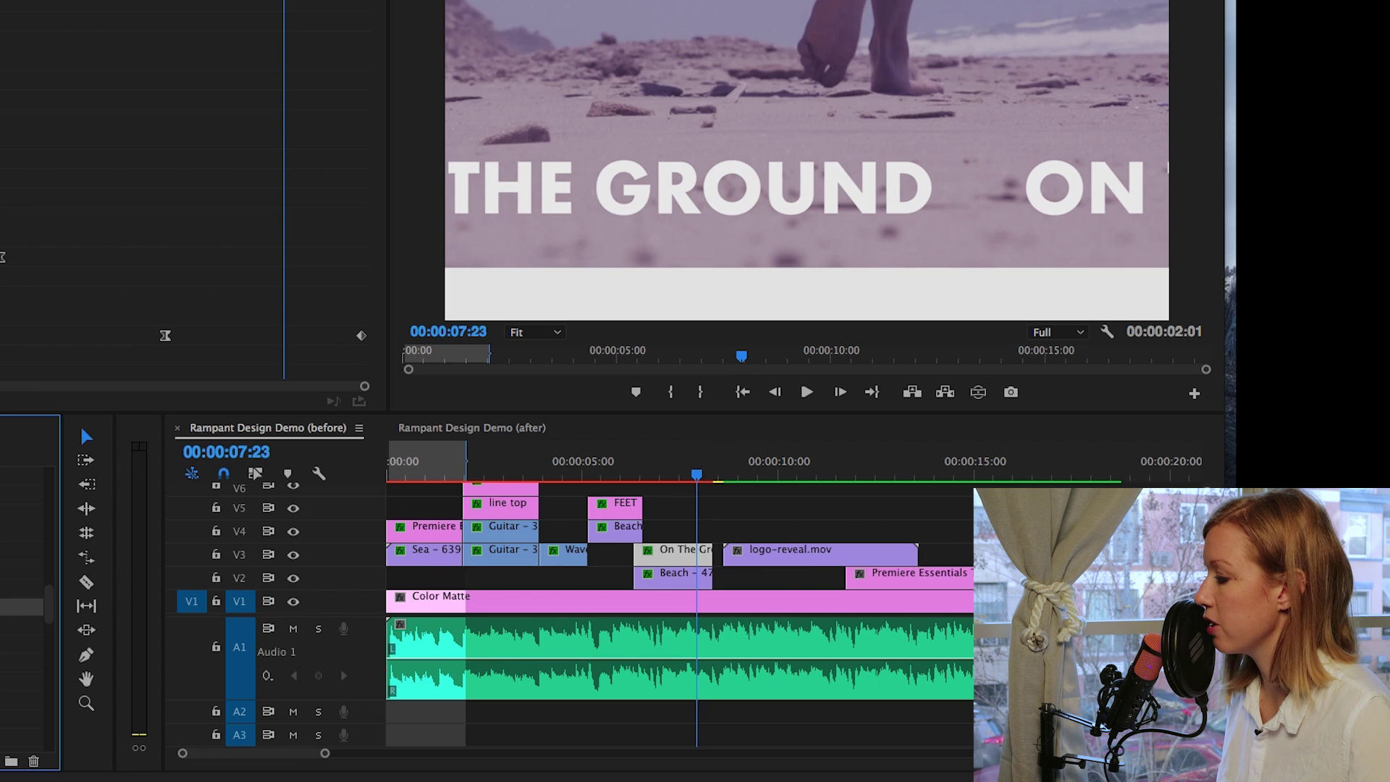
{"action": "left_click", "coordinate": [693, 578]}
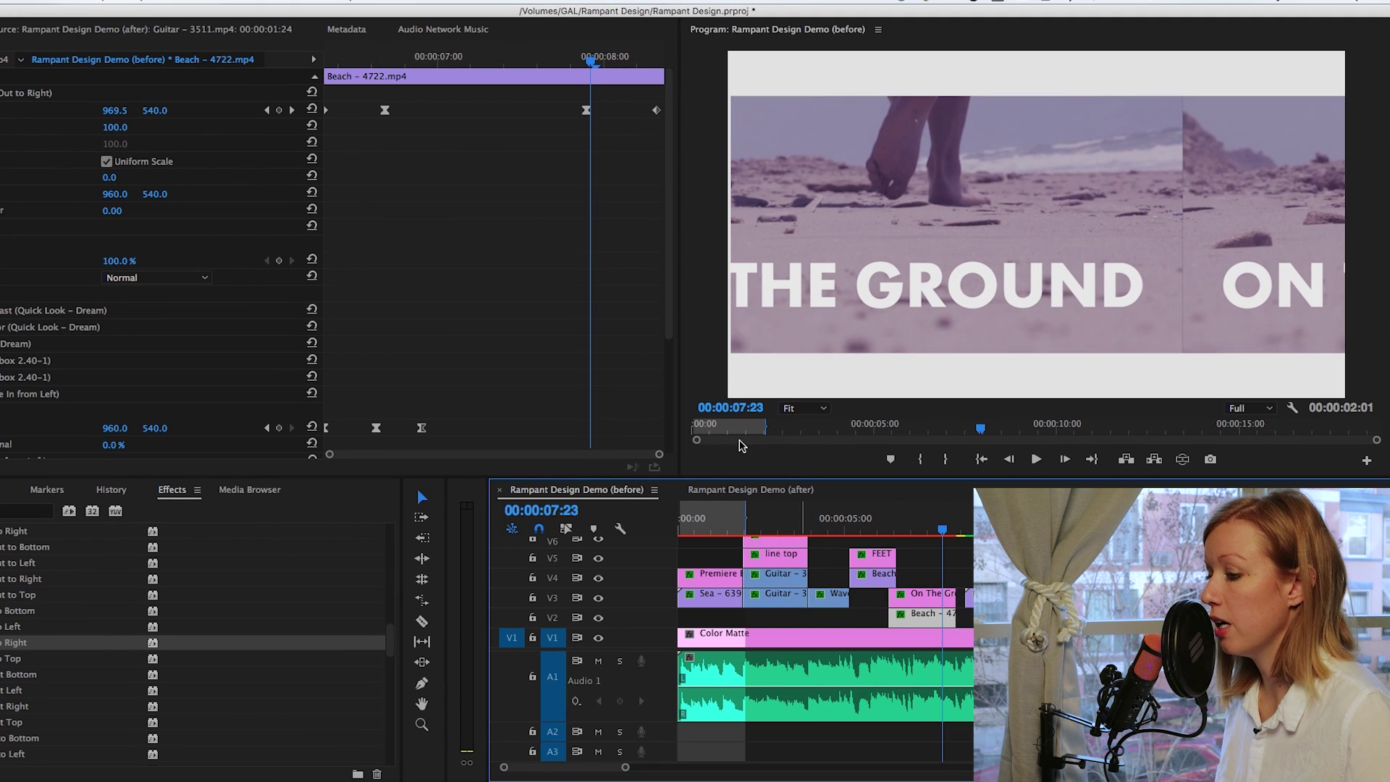
Delay the Beach – 4722.mp4 roll-out by moving its starting Position and Shift Center To keyframes later, with Shift Center To at about 00:00:07:23.
{"action": "left_click", "coordinate": [590, 116]}
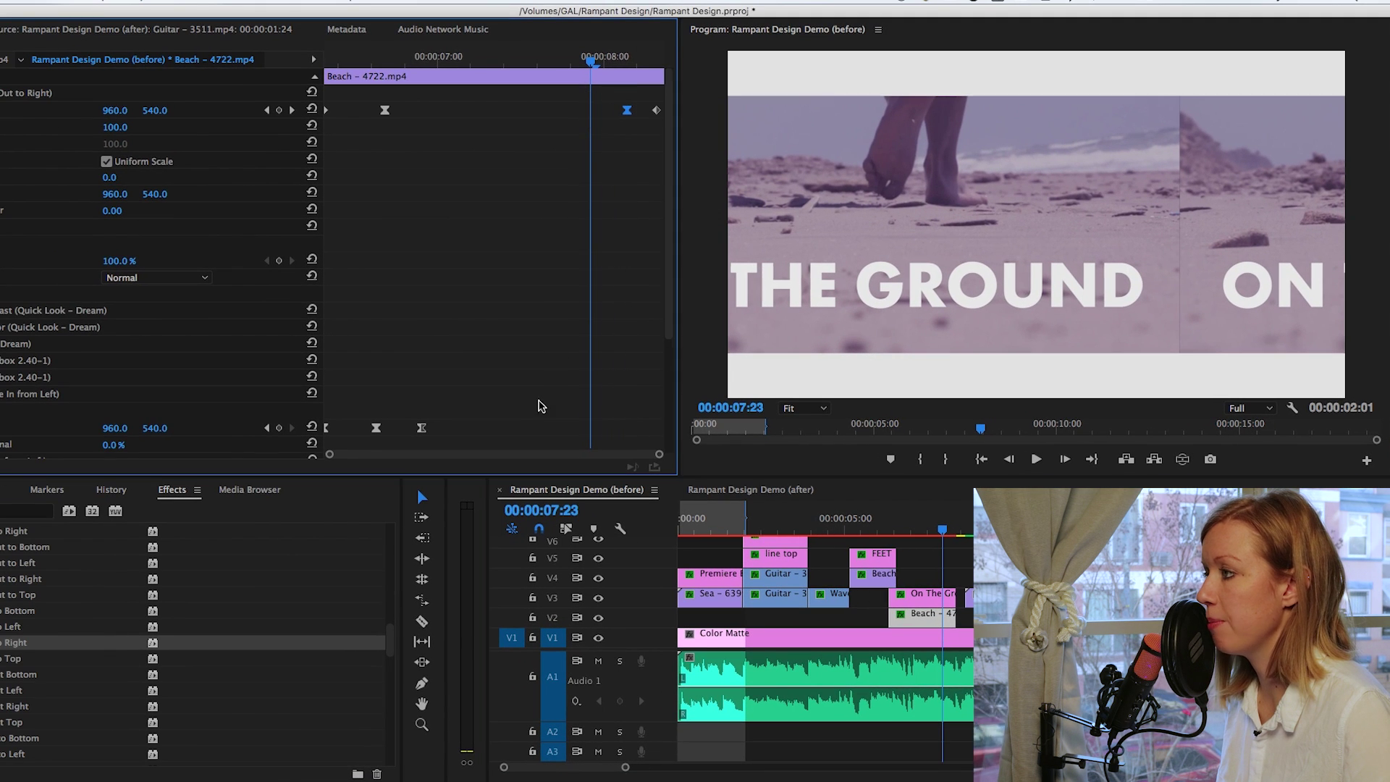
{"action": "scroll", "coordinate": [540, 403], "scroll_direction": "down", "scroll_amount": 4}
{"action": "scroll", "coordinate": [543, 408], "scroll_direction": "down", "scroll_amount": 1}
{"action": "left_click", "coordinate": [487, 415]}
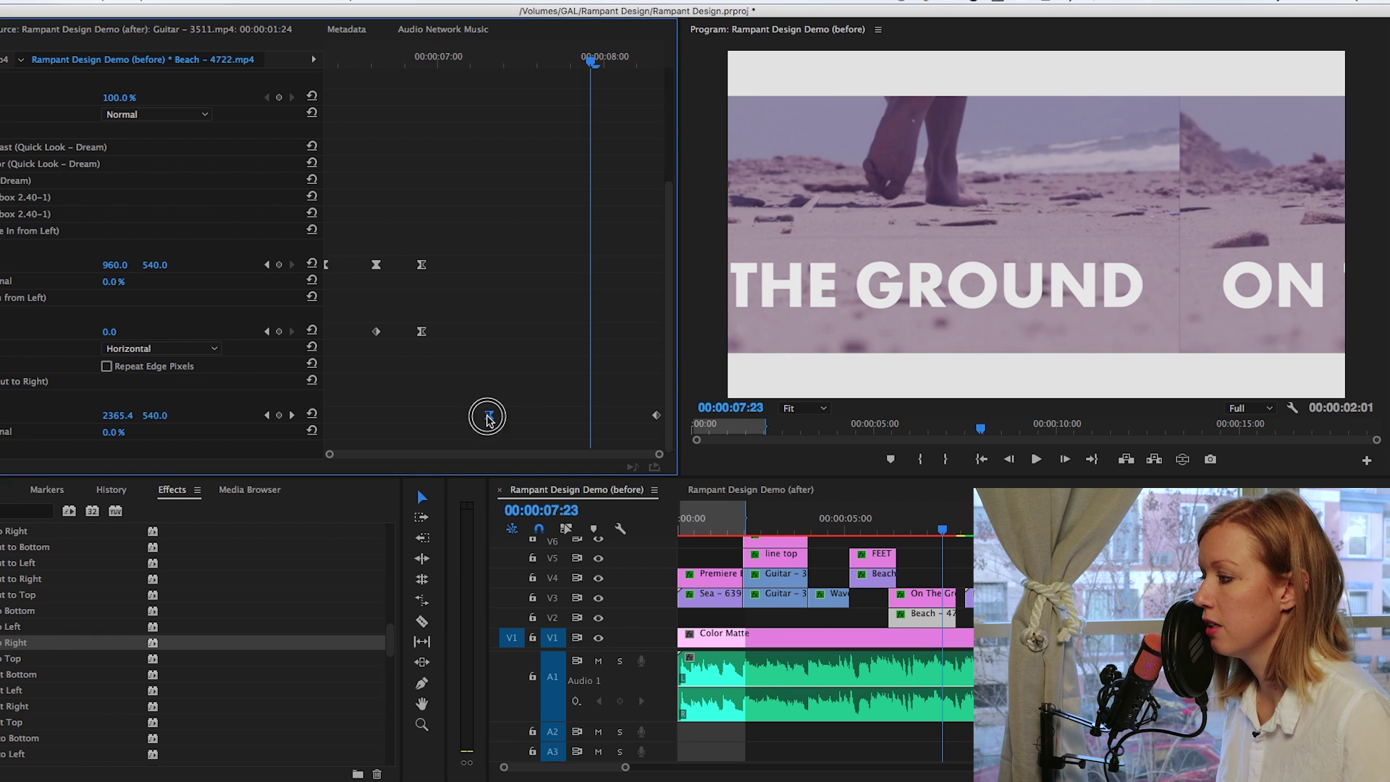
{"action": "left_click_drag", "start_coordinate": [489, 415], "coordinate": [592, 437]}
Move the On The Ground title's starting roll-out keyframes for Shift Center To and Position to about 00:00:07:23.
{"action": "left_click", "coordinate": [948, 598]}
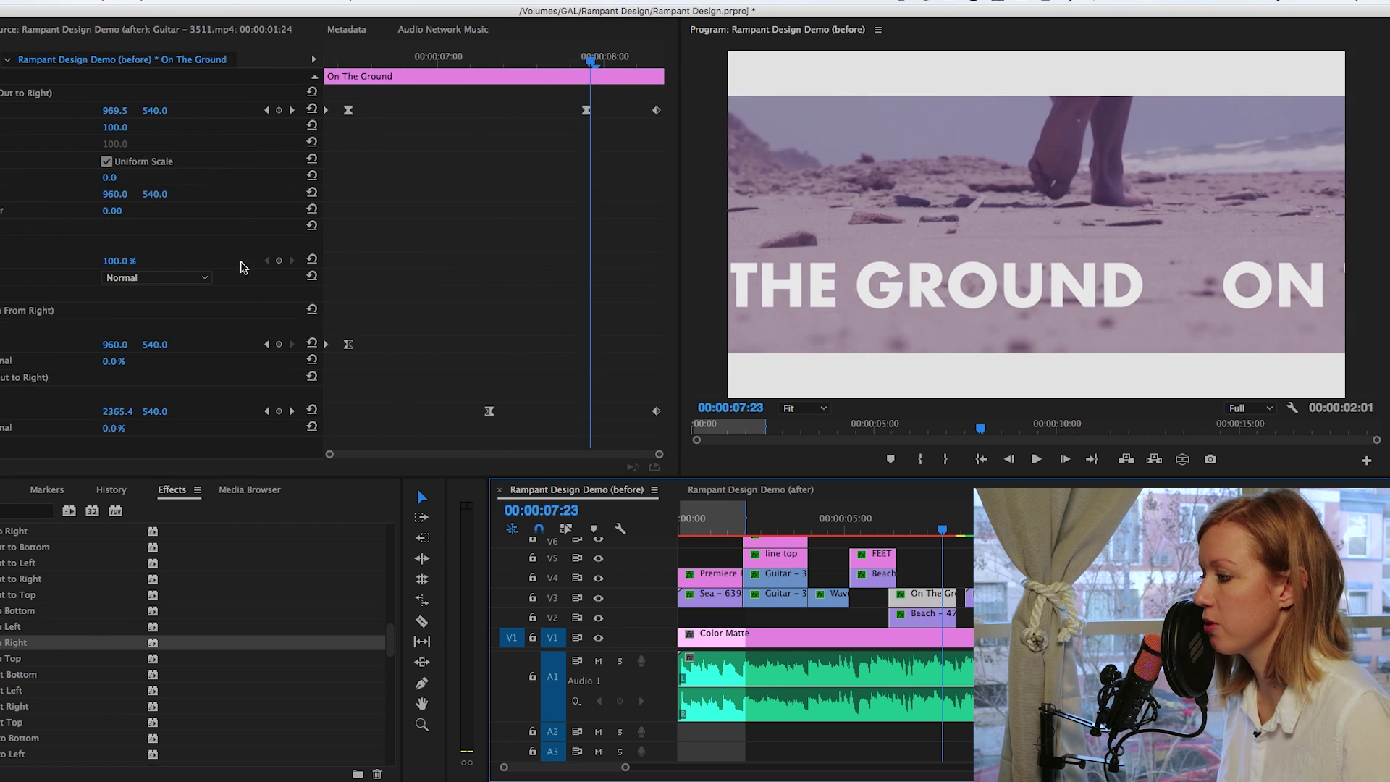
{"action": "left_click_drag", "start_coordinate": [485, 419], "coordinate": [584, 419]}
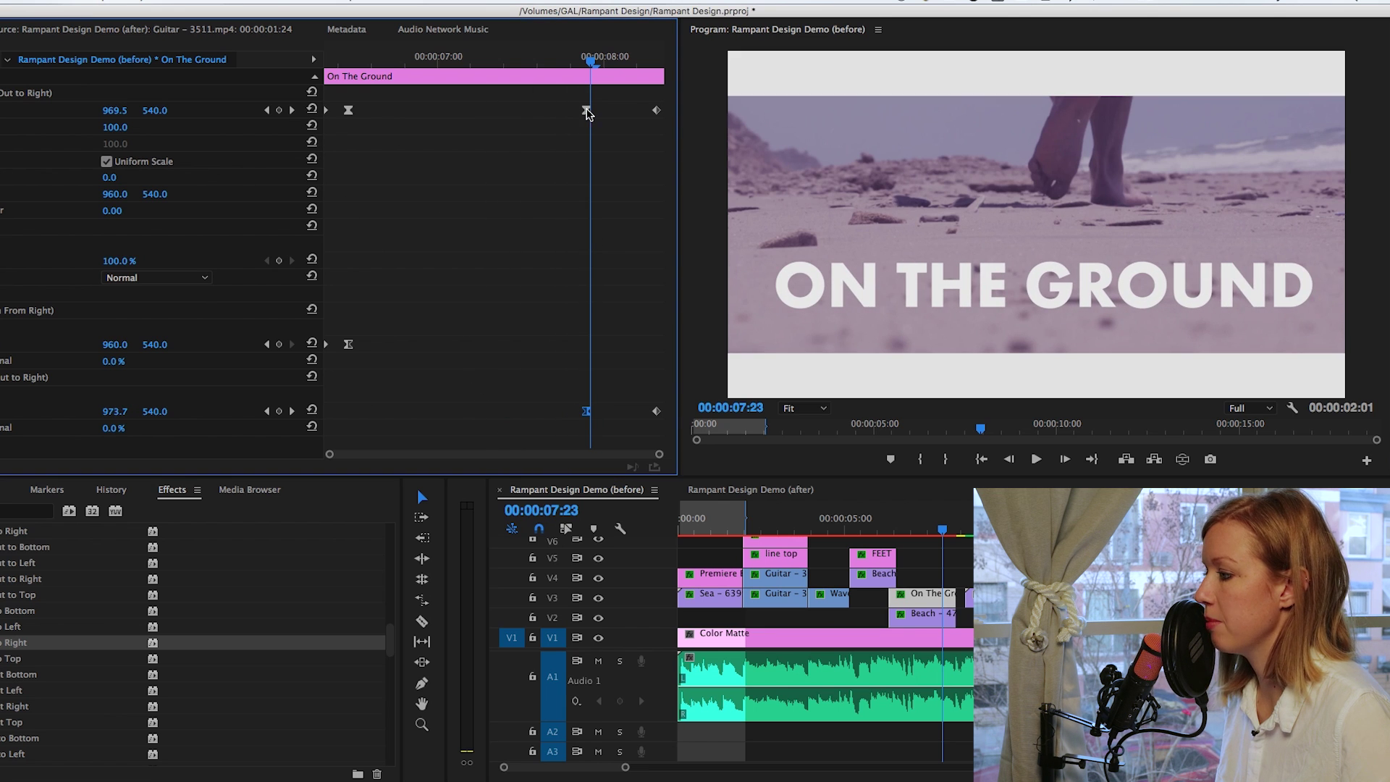
{"action": "left_click_drag", "start_coordinate": [586, 109], "coordinate": [591, 110]}
{"action": "key", "text": "space"}
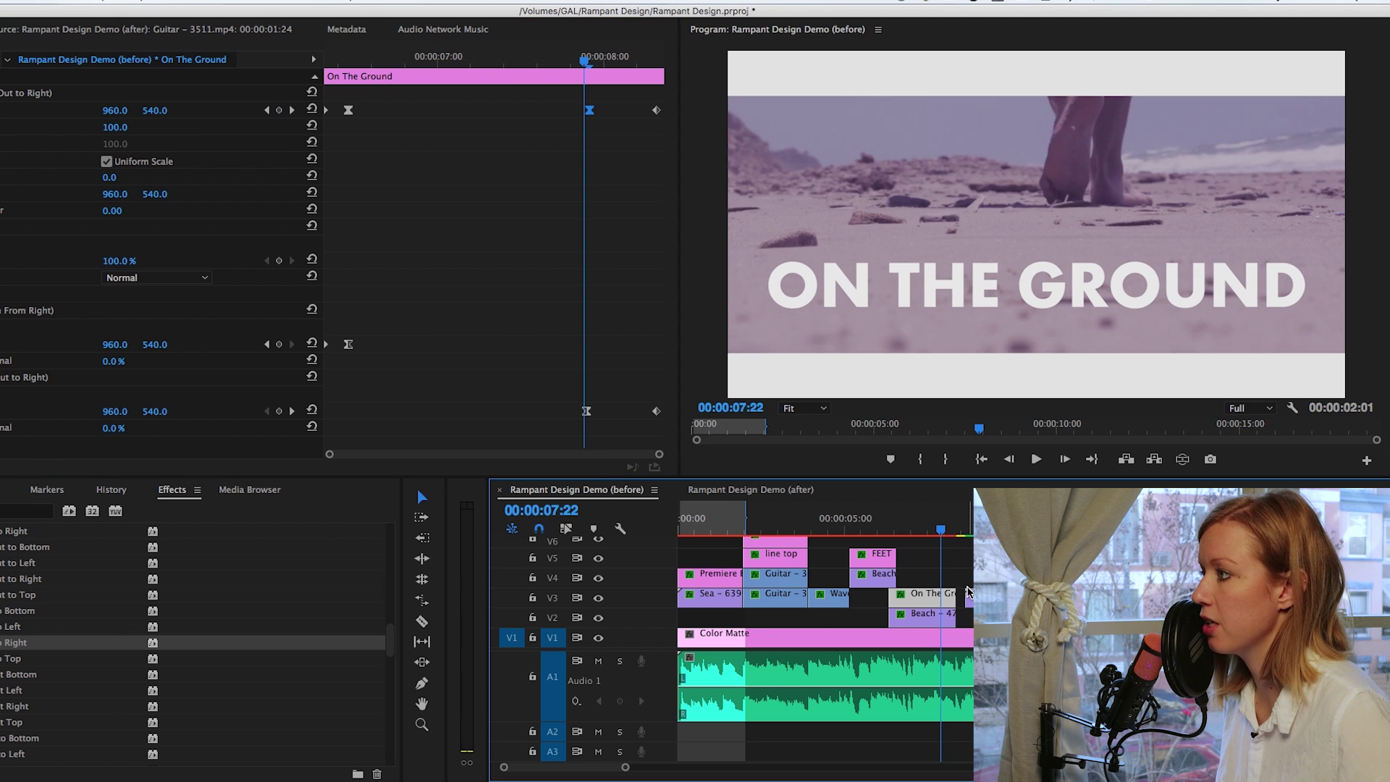
Set the render range from the sequence start to 00:00:08:16 and render its video previews.
{"action": "left_click", "coordinate": [899, 590]}
{"action": "key", "text": "Return"}
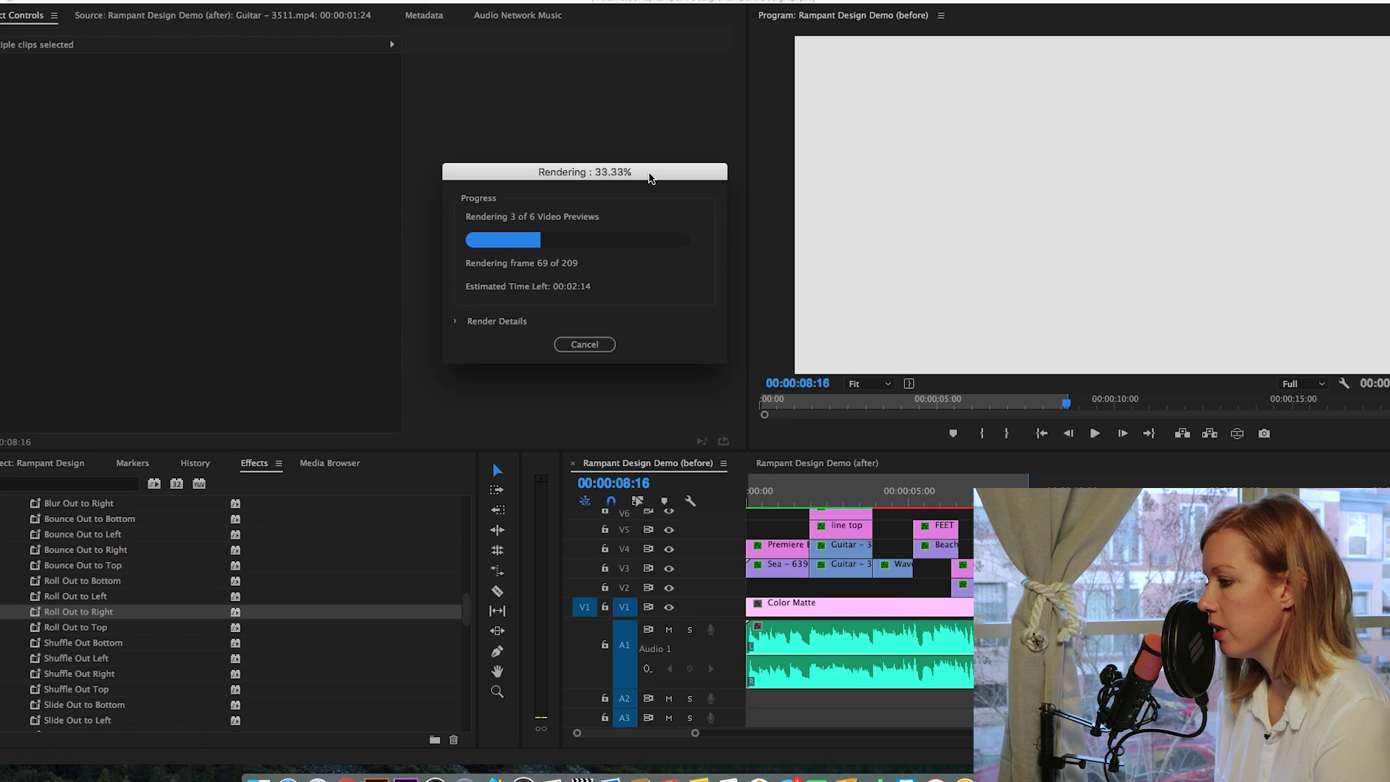
{"action": "left_click_drag", "start_coordinate": [698, 297], "coordinate": [704, 263]}
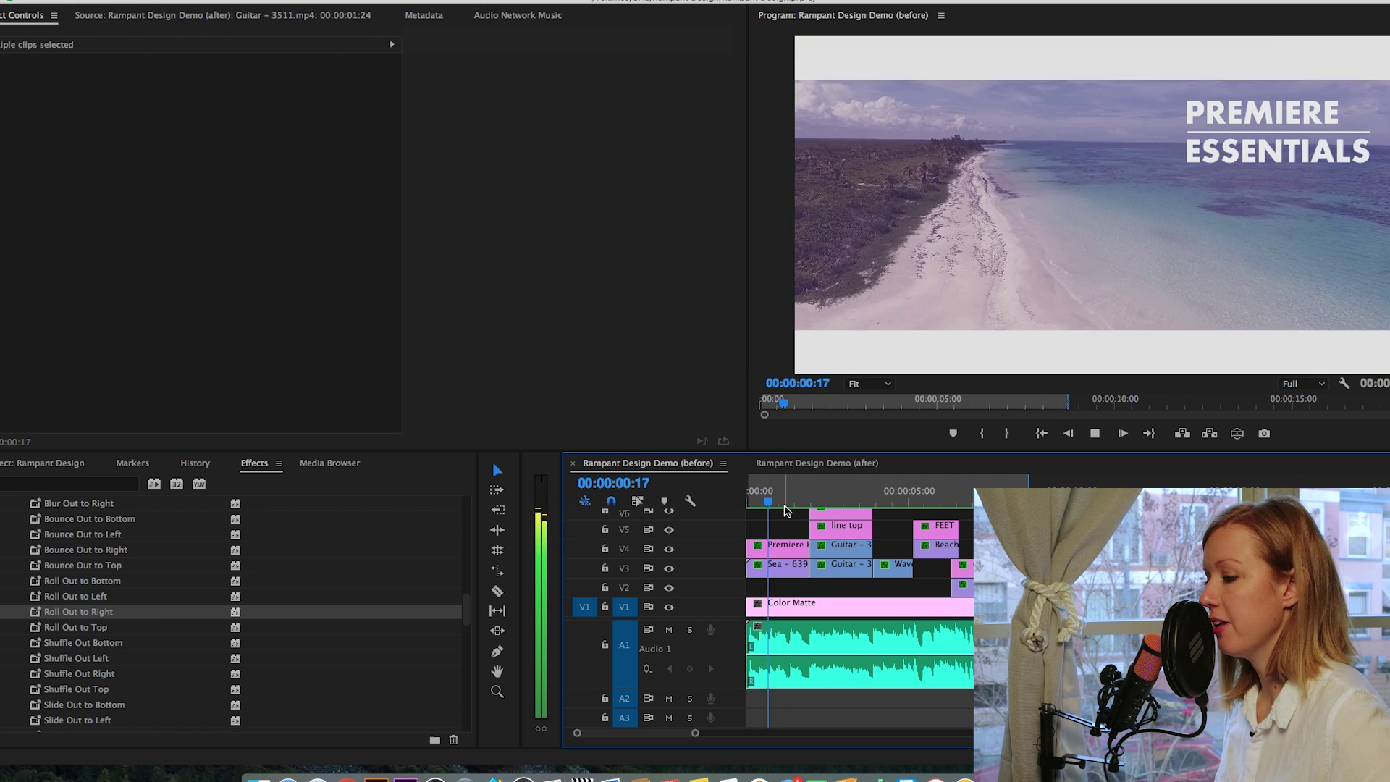
Return the playhead to 00:00:00:00 and maximize the Program monitor for reviewing the rendered sequence.
{"action": "left_click", "coordinate": [750, 490]}
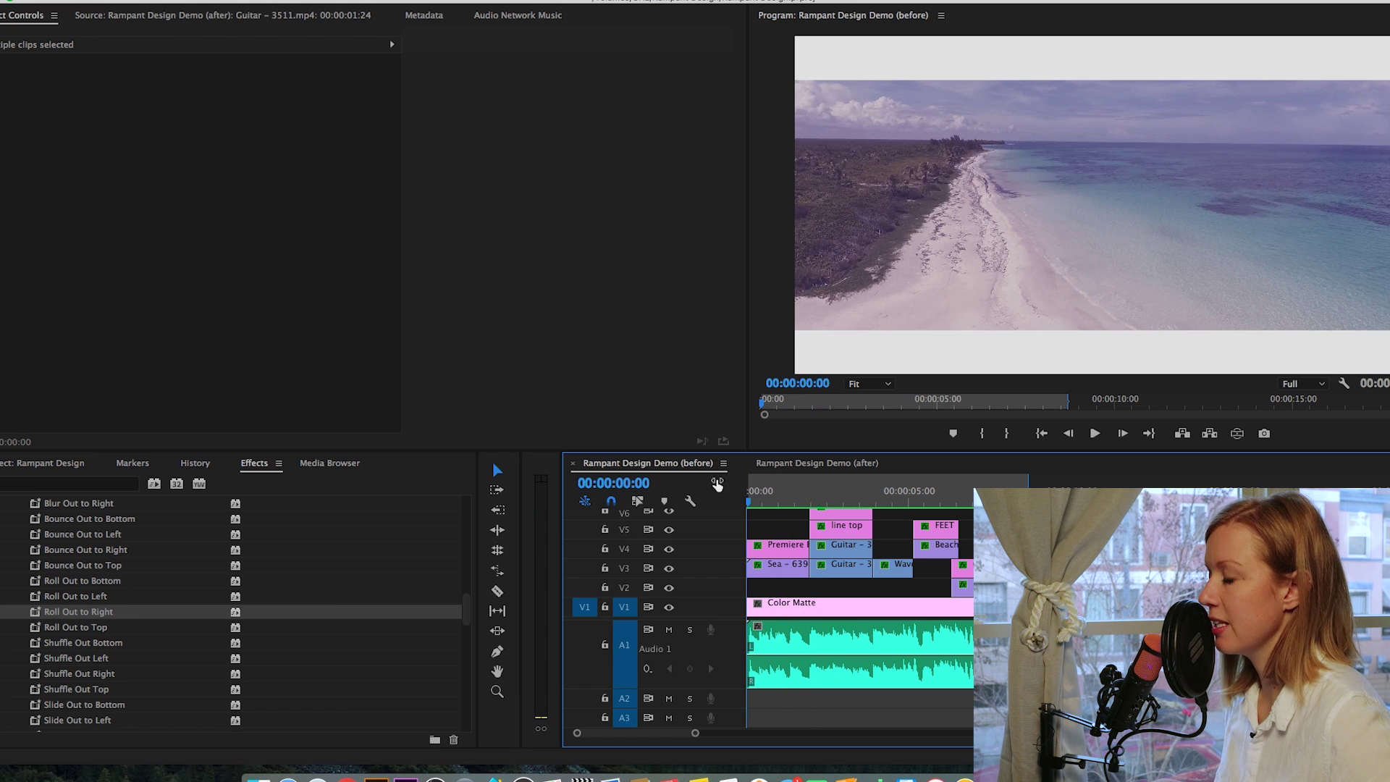
{"action": "left_click", "coordinate": [760, 308]}
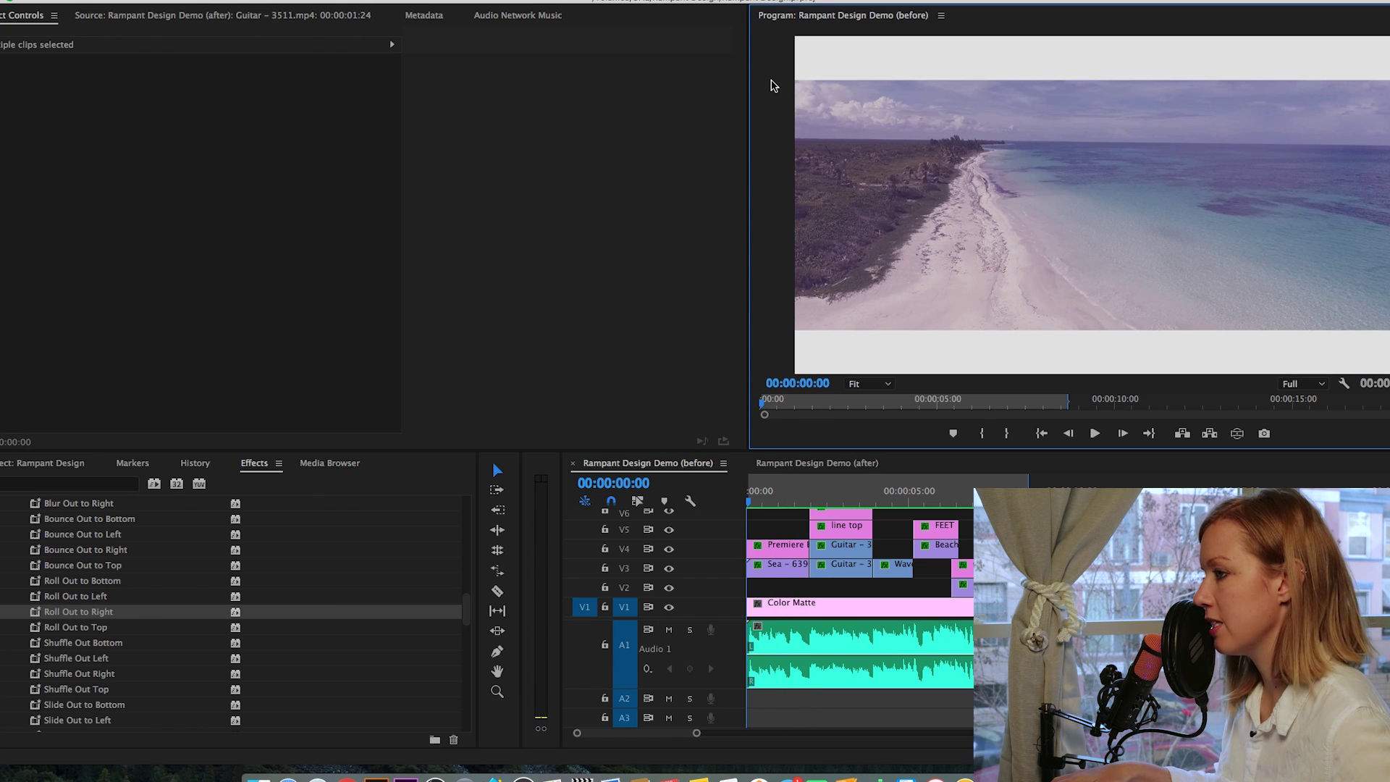
{"action": "key", "text": "grave"}
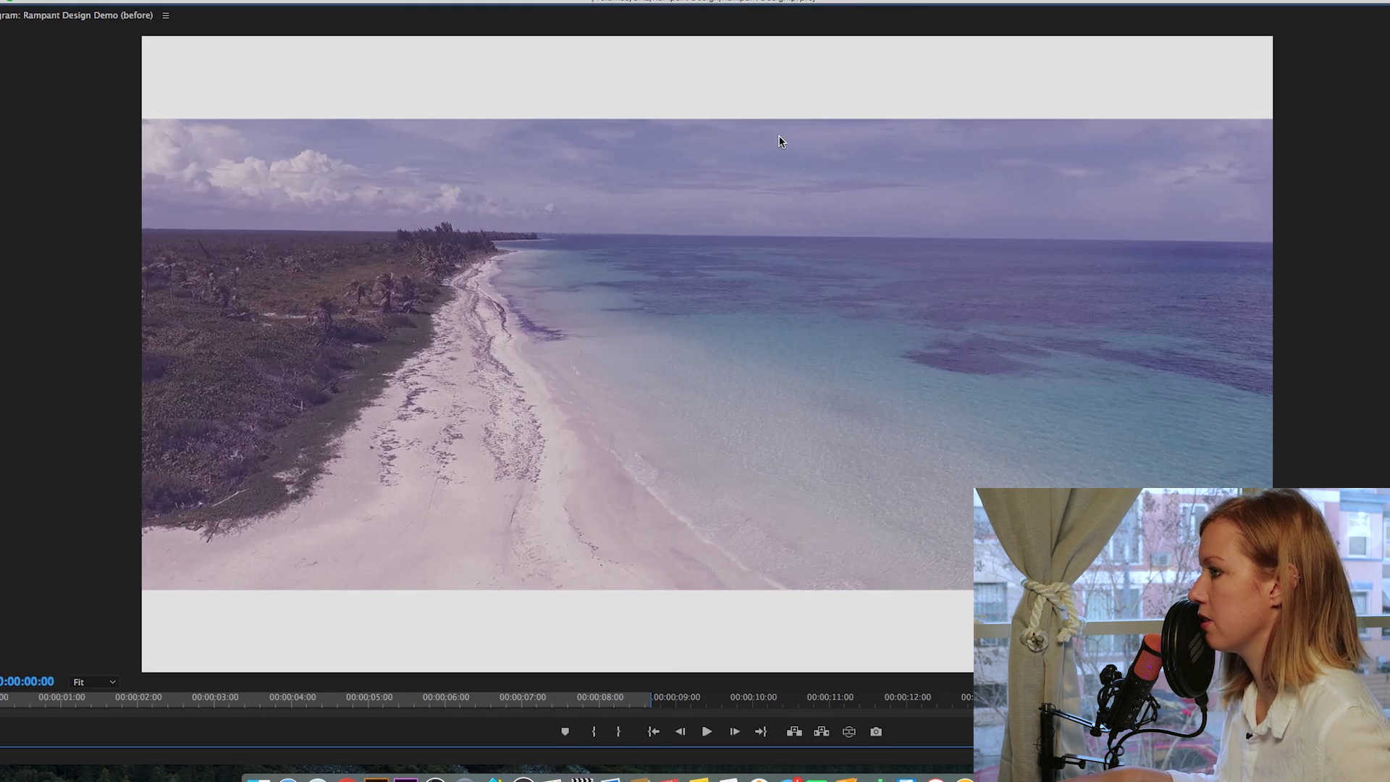